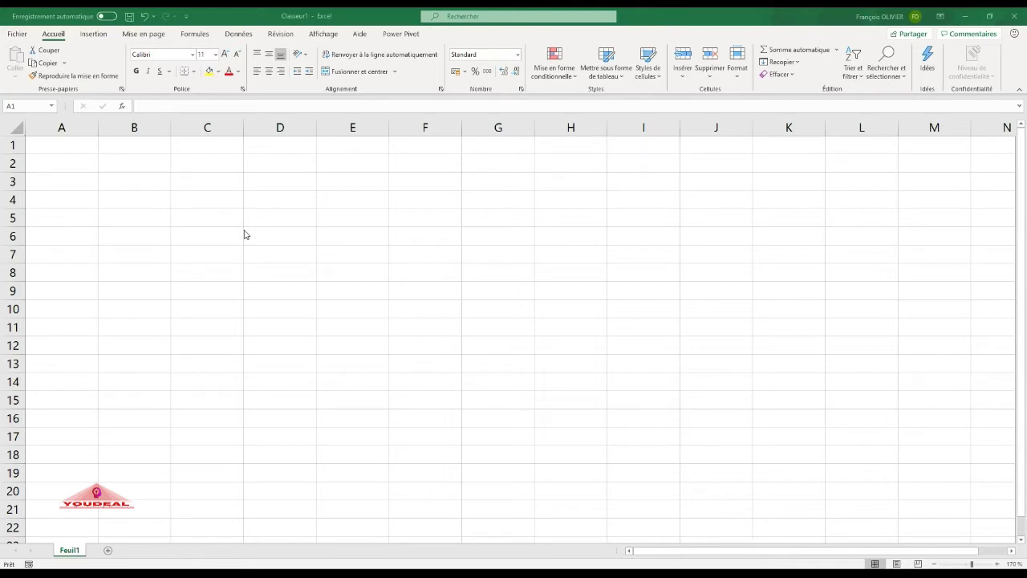
- Insert the picture of the grey kitten on a pink background from this device
click(93, 35)
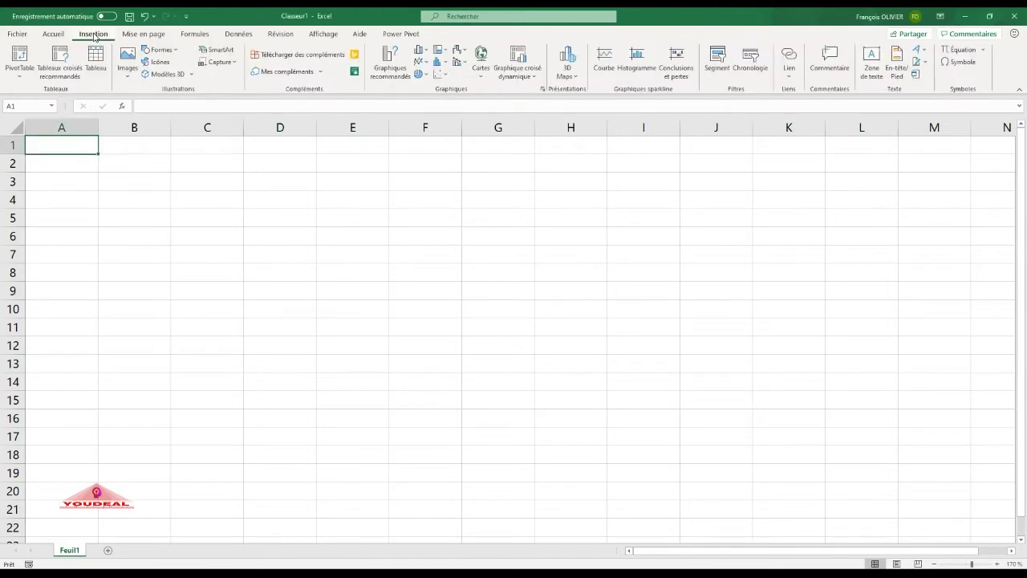
click(127, 71)
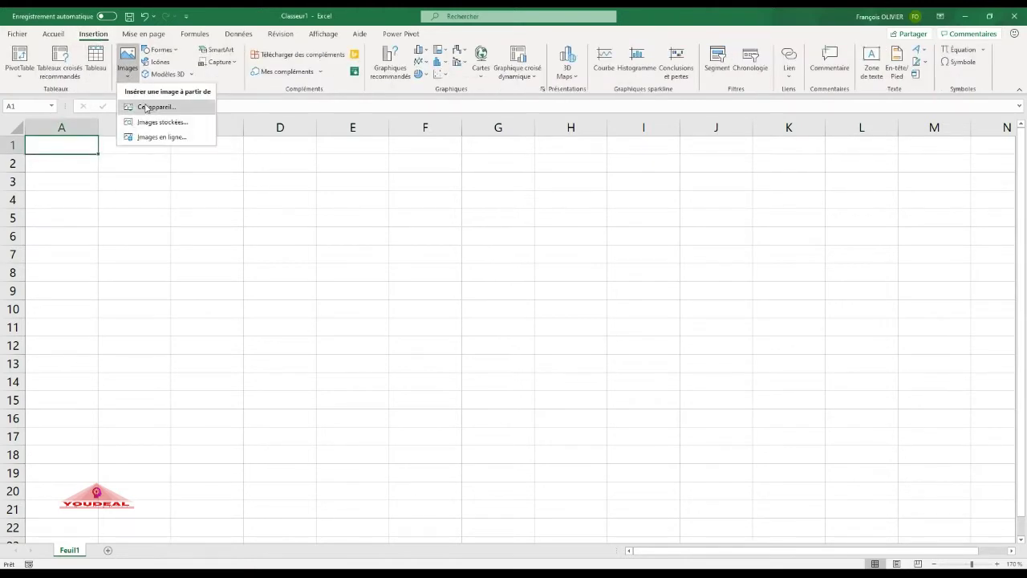
click(148, 106)
scroll(747, 277, down, 2)
double_click(543, 329)
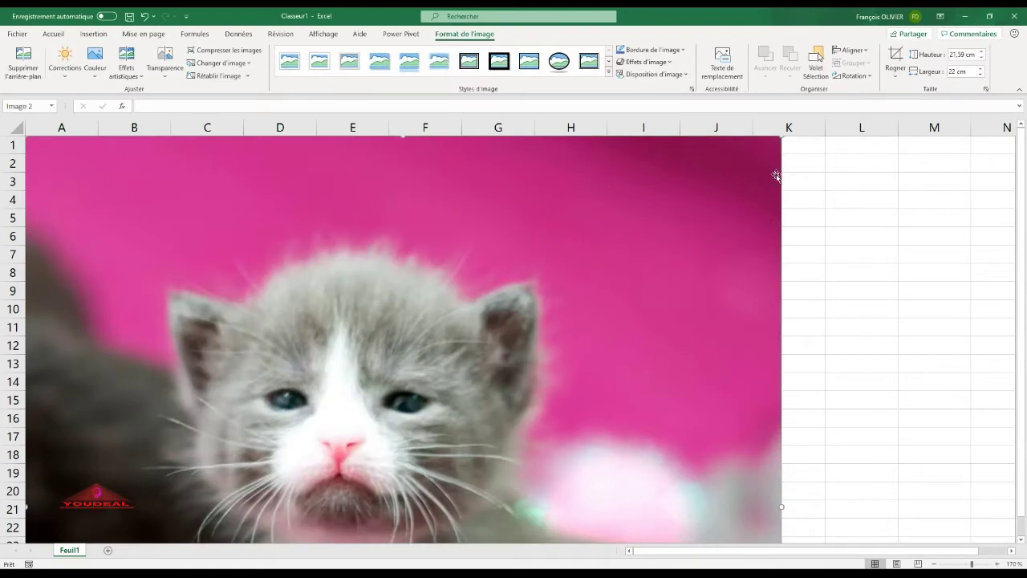
- Shrink the kitten picture to about 3.51 × 3.58 cm and place it over columns D to F, rows 1 to 8
scroll(761, 380, down, 6)
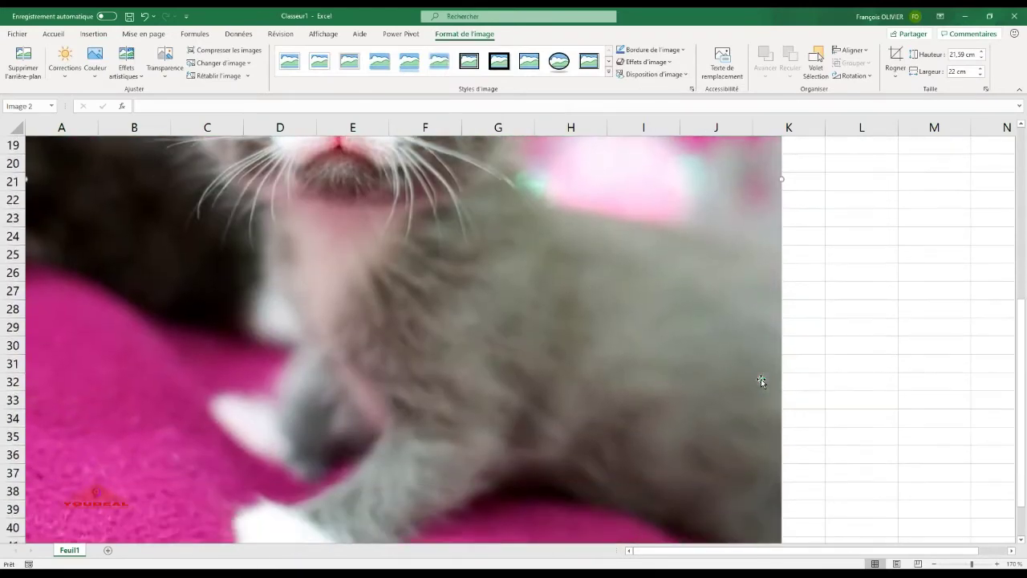
scroll(761, 380, down, 2)
drag(680, 336, 477, 143)
scroll(481, 360, up, 6)
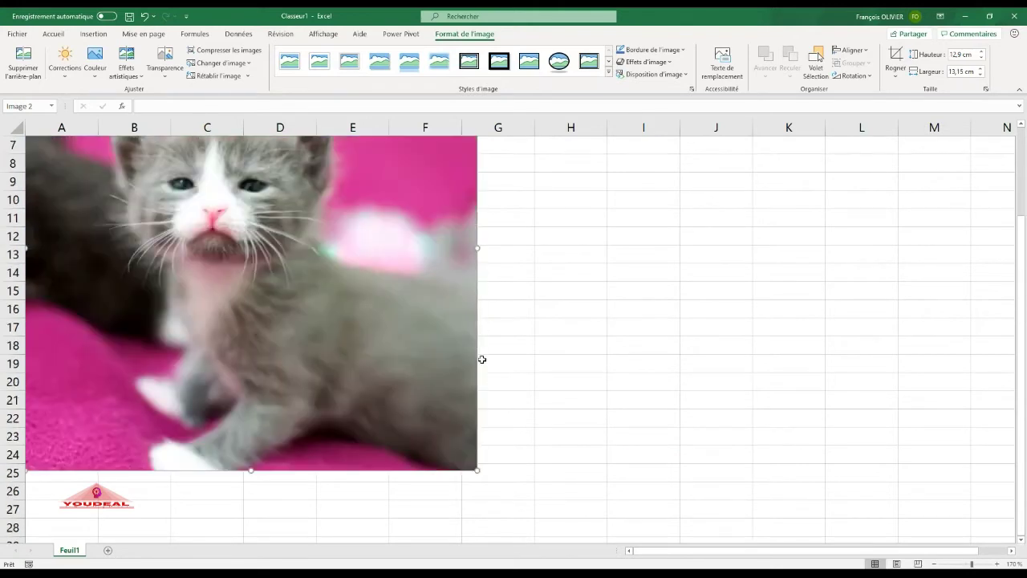
drag(478, 470, 207, 207)
scroll(207, 217, up, 2)
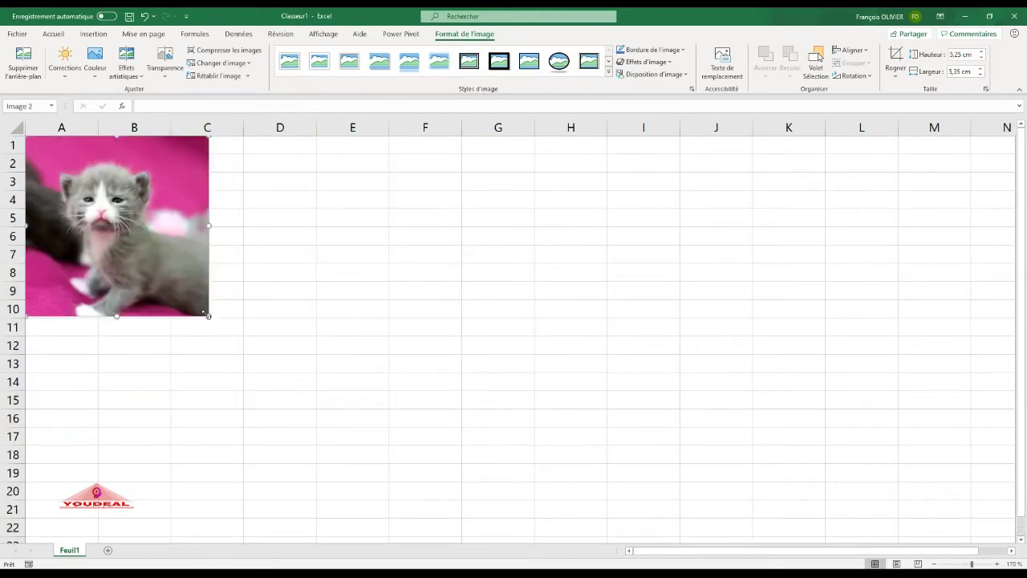
drag(208, 314, 374, 228)
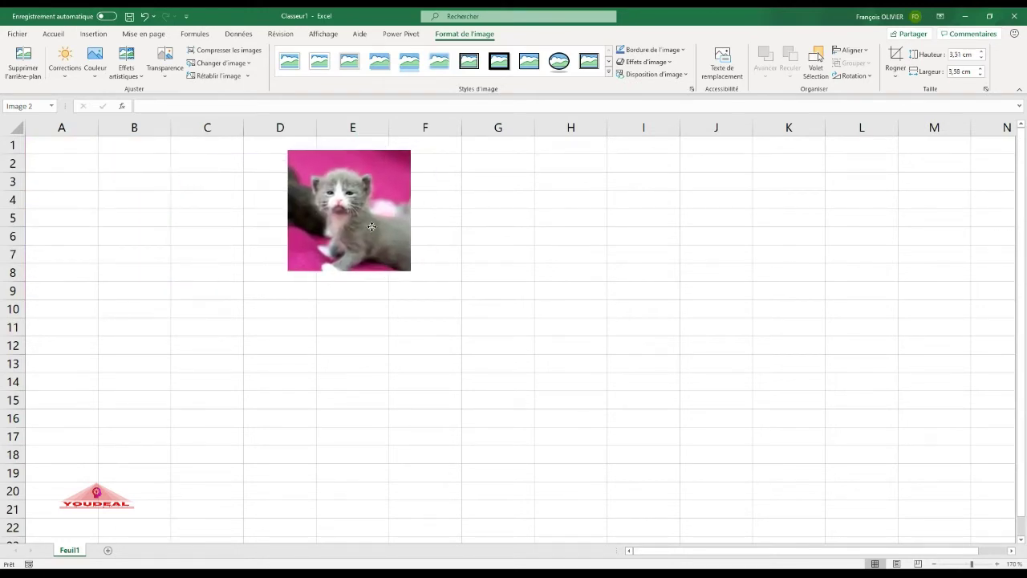
click(478, 224)
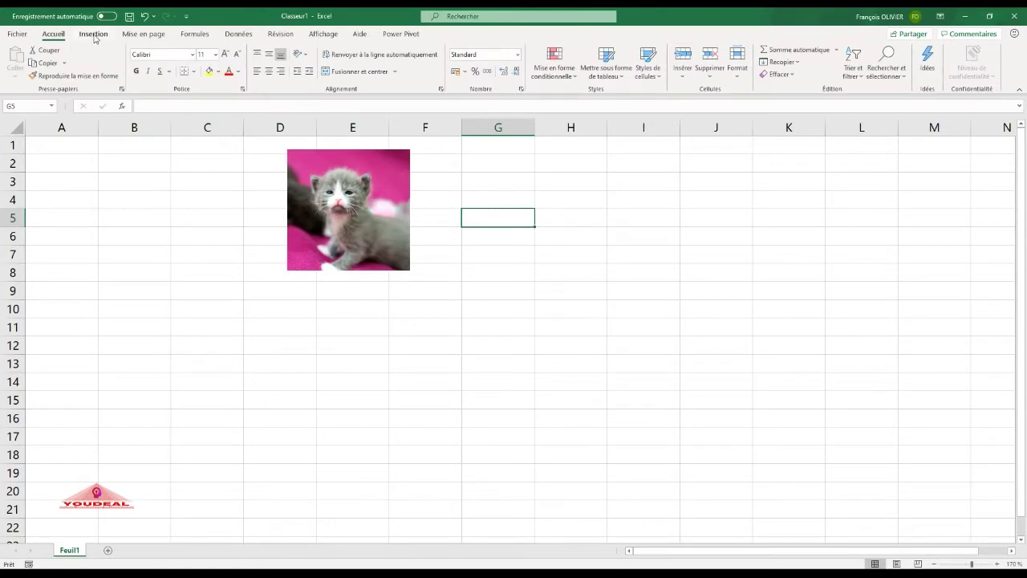
- Insert the picture of the brown puppy on red ground from the device's Fond d'écran folder
click(94, 35)
click(128, 61)
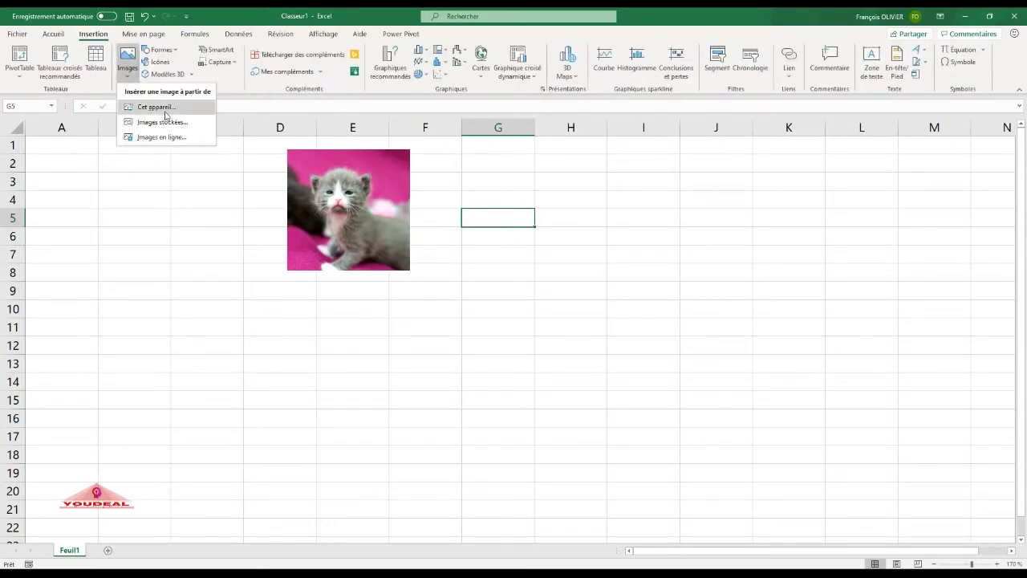
click(156, 107)
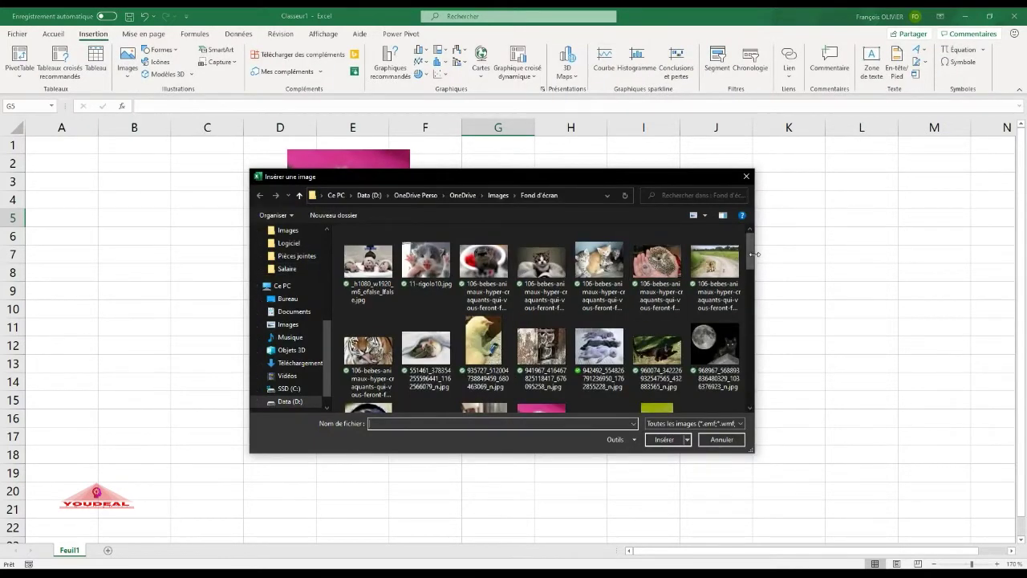
drag(754, 254, 755, 339)
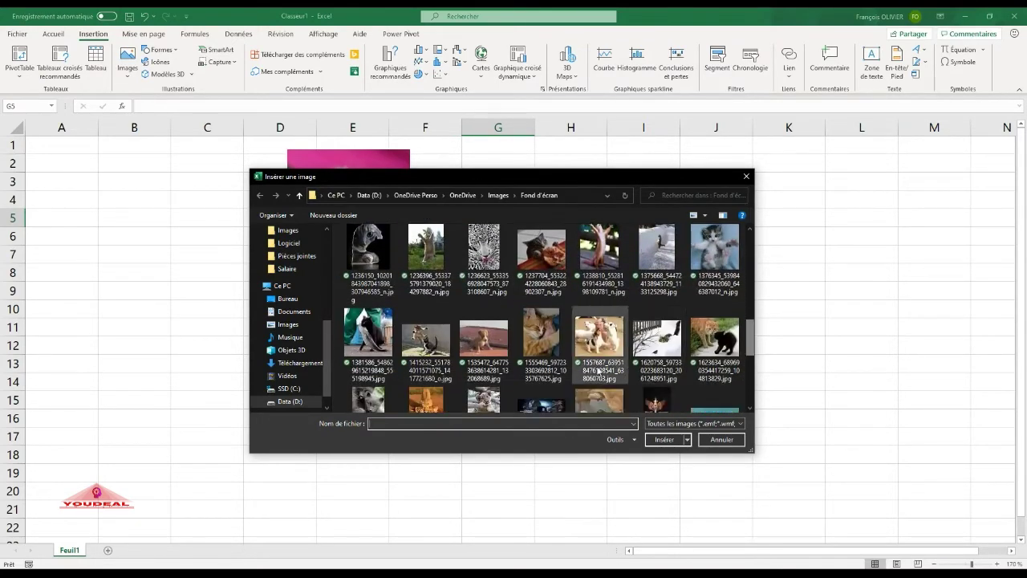
double_click(488, 329)
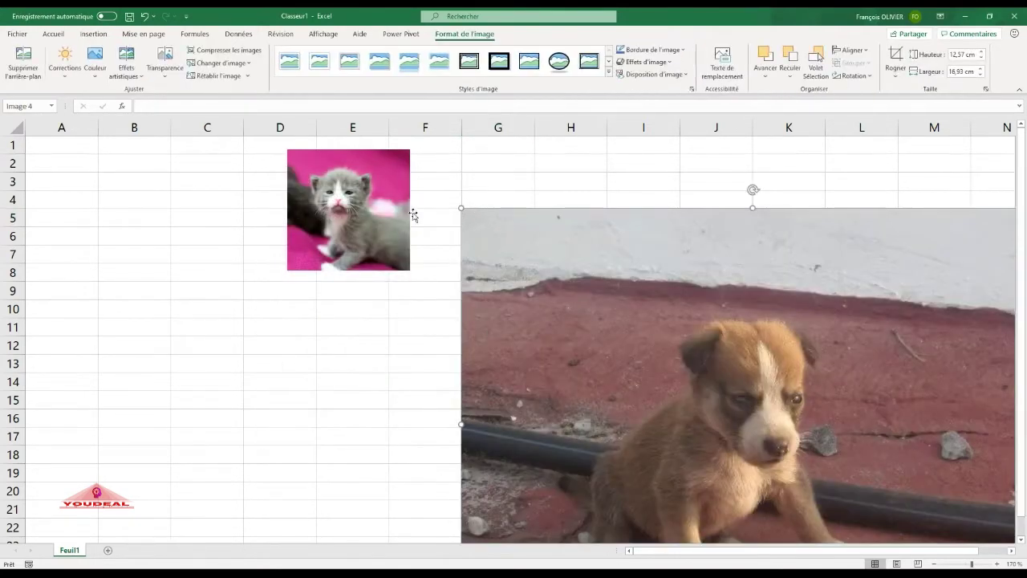
- Shrink the puppy picture to about 3.5 × 4.72 cm and place it just right of the kitten
drag(460, 208, 473, 190)
drag(629, 308, 577, 269)
click(542, 311)
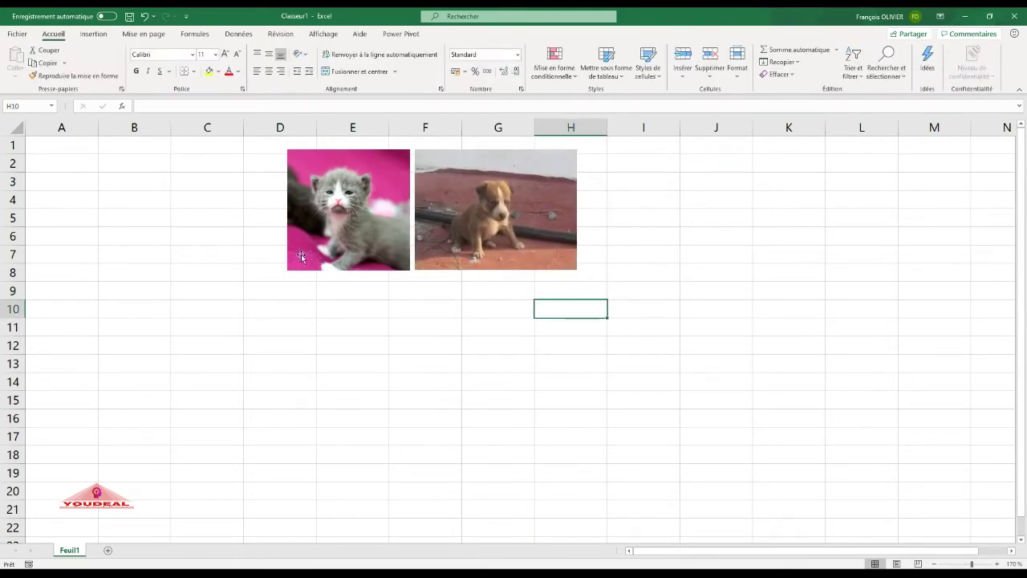
- Insert the picture of the boar in the swimming pool from the device's Fond d'écran folder
click(96, 35)
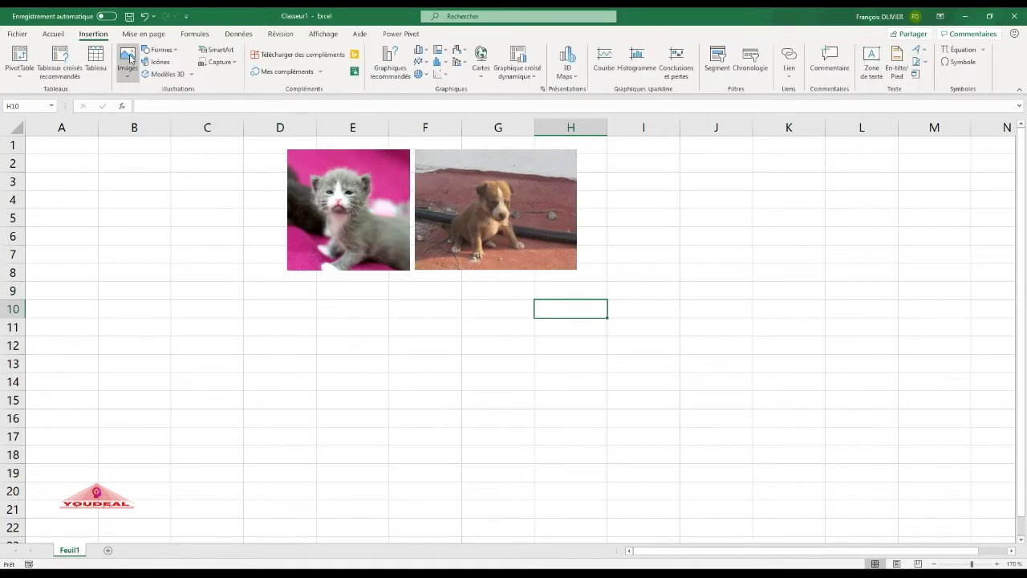
click(127, 64)
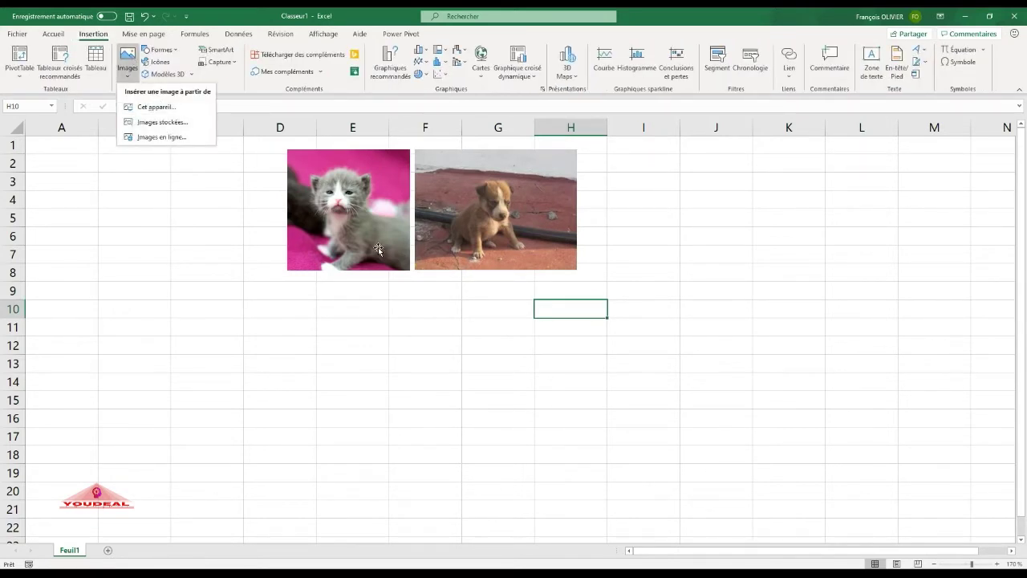
click(170, 107)
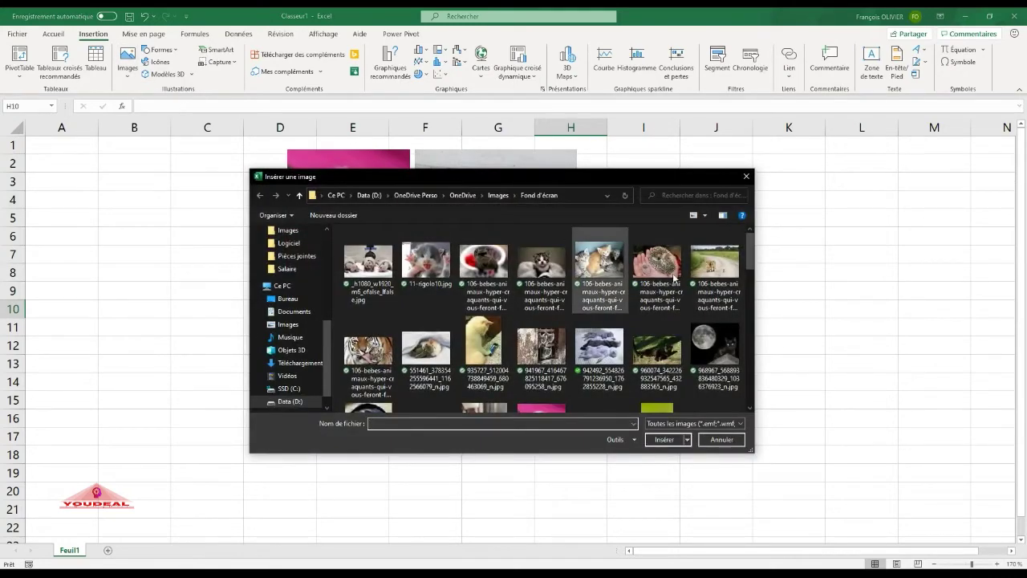
drag(754, 267, 755, 378)
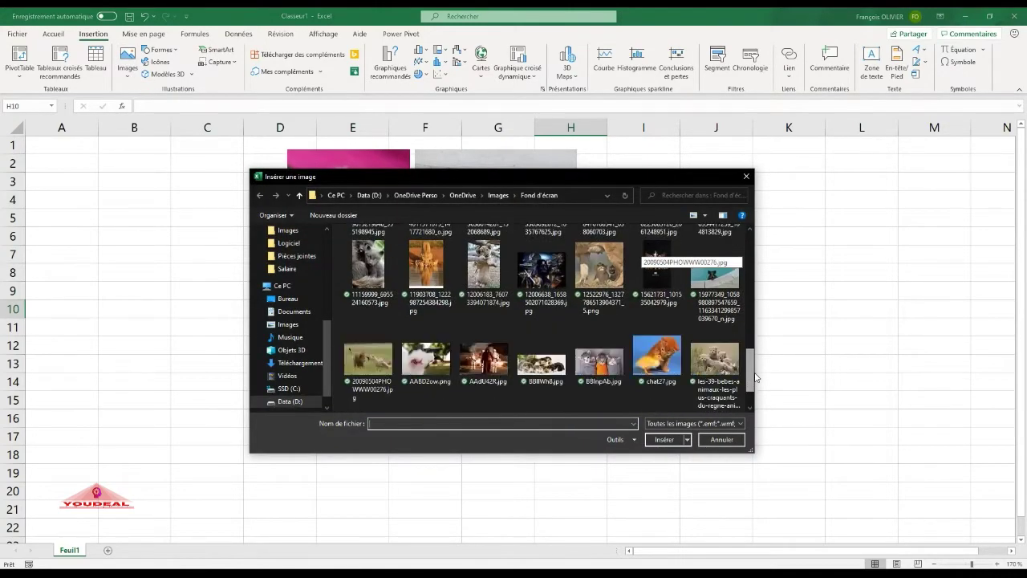
double_click(711, 284)
- Resize the boar picture to about 3.57 × 6.35 cm and place it just right of the puppy
drag(665, 370, 321, 244)
drag(187, 174, 642, 324)
drag(643, 273, 611, 188)
drag(782, 402, 765, 269)
click(640, 331)
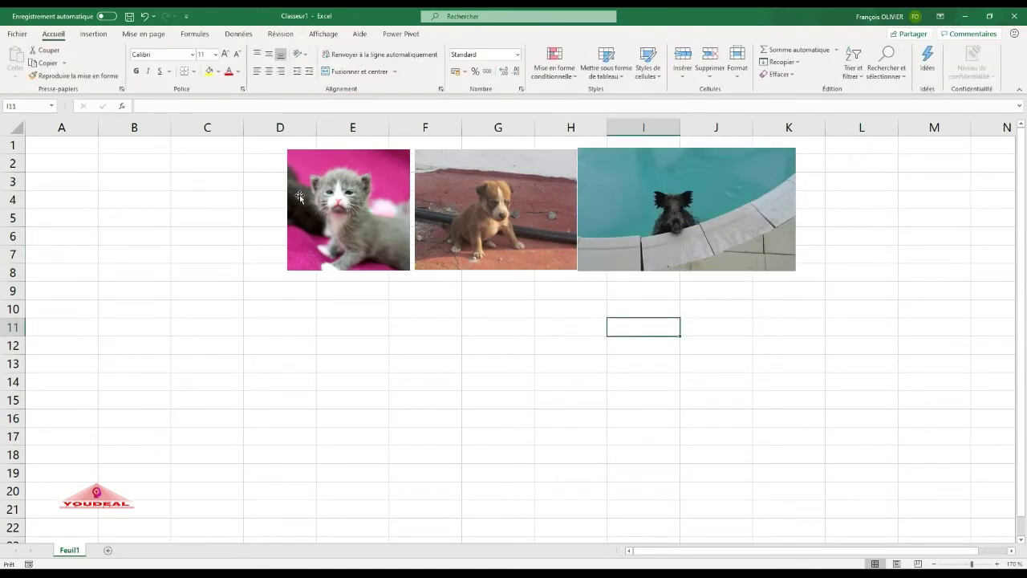
- Enlarge column C and rows 1 to 3, and move the kitten, puppy and boar pictures into C1, C2 and C3
drag(243, 126, 402, 141)
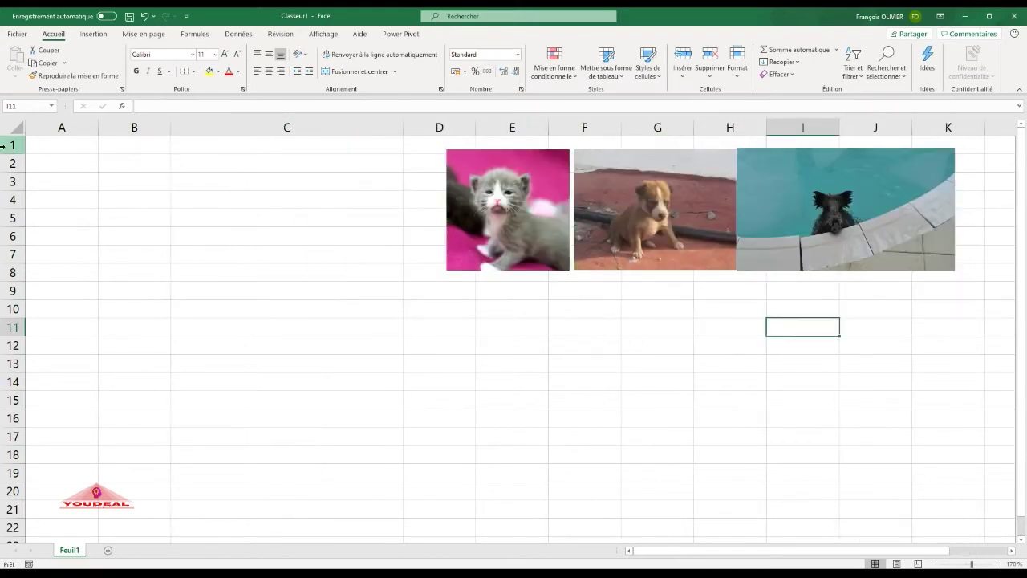
drag(2, 144, 18, 280)
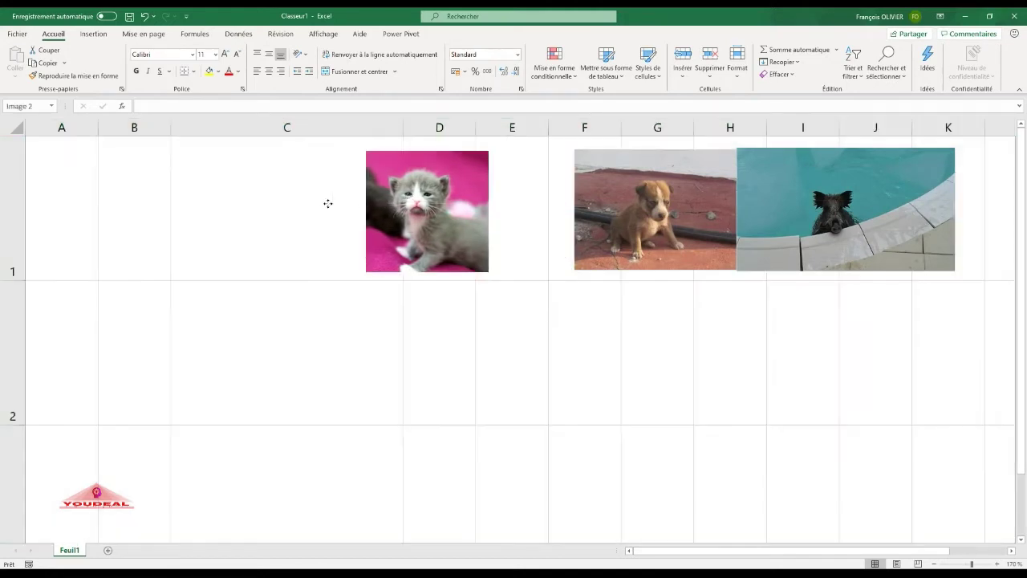
drag(487, 198, 272, 189)
drag(620, 191, 279, 335)
drag(829, 216, 272, 501)
scroll(271, 501, down, 3)
scroll(271, 501, down, 1)
drag(1023, 281, 1020, 238)
- Set the kitten picture's properties to "Déplacer et dimensionner avec les cellules"
click(305, 211)
right_click(306, 211)
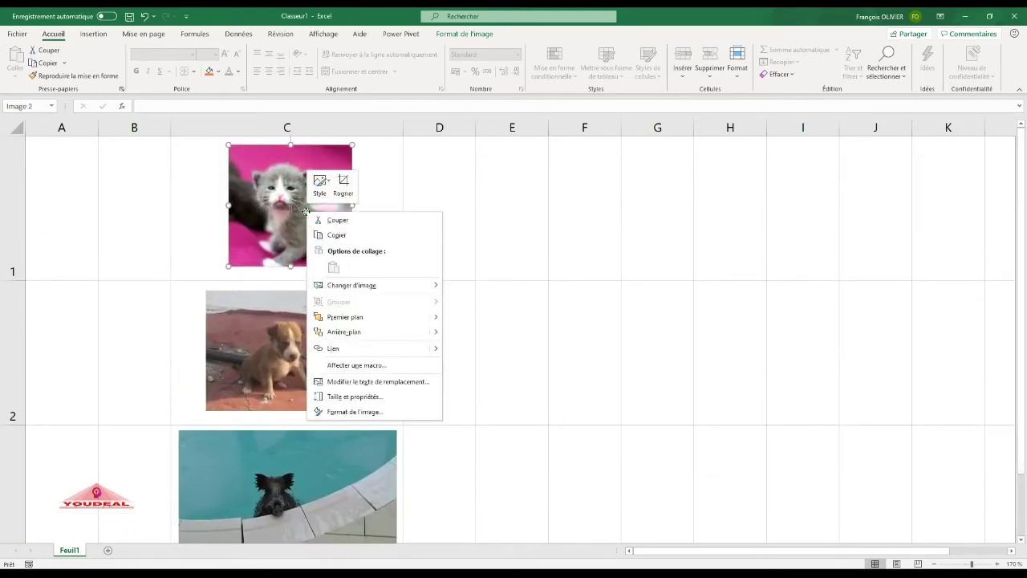
click(359, 396)
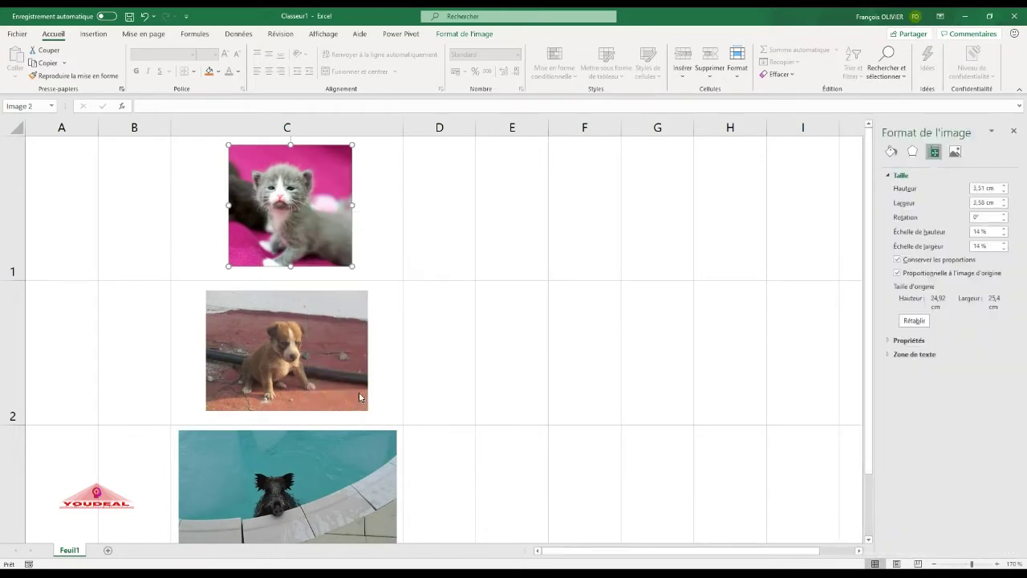
click(909, 340)
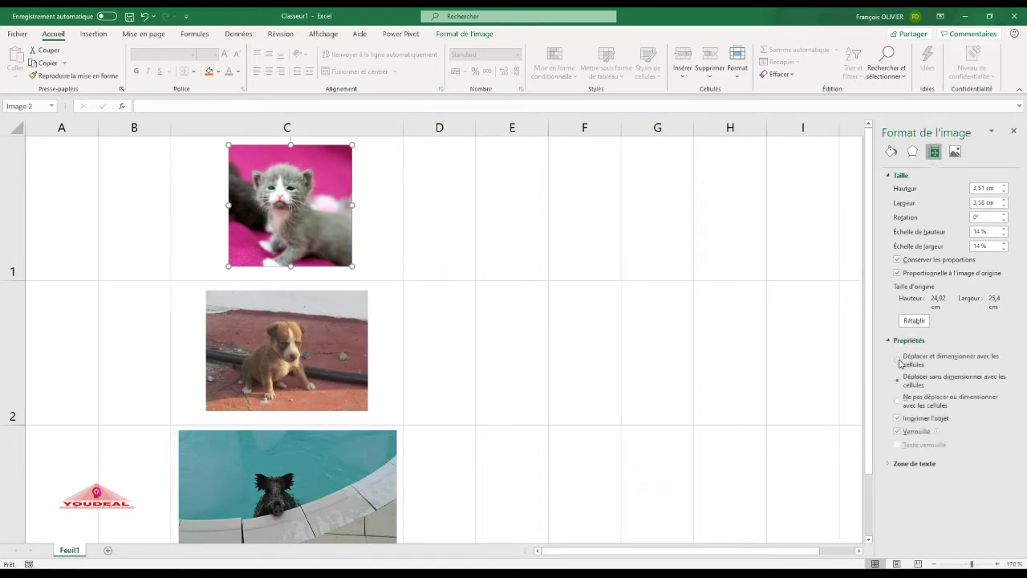
- Apply the "Déplacer et dimensionner avec les cellules" property to the puppy and boar pictures too
click(339, 333)
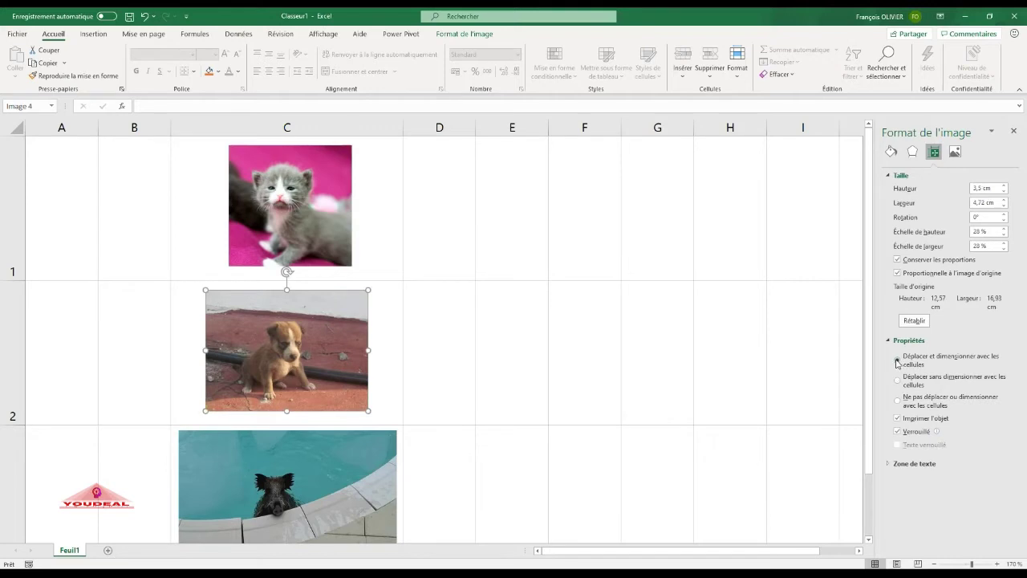
click(337, 479)
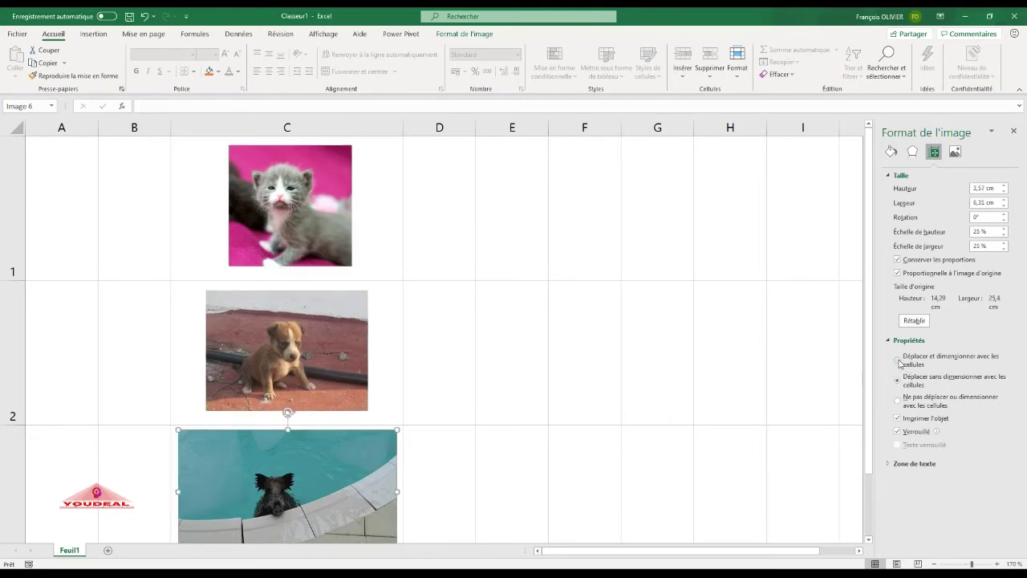
click(321, 341)
click(321, 205)
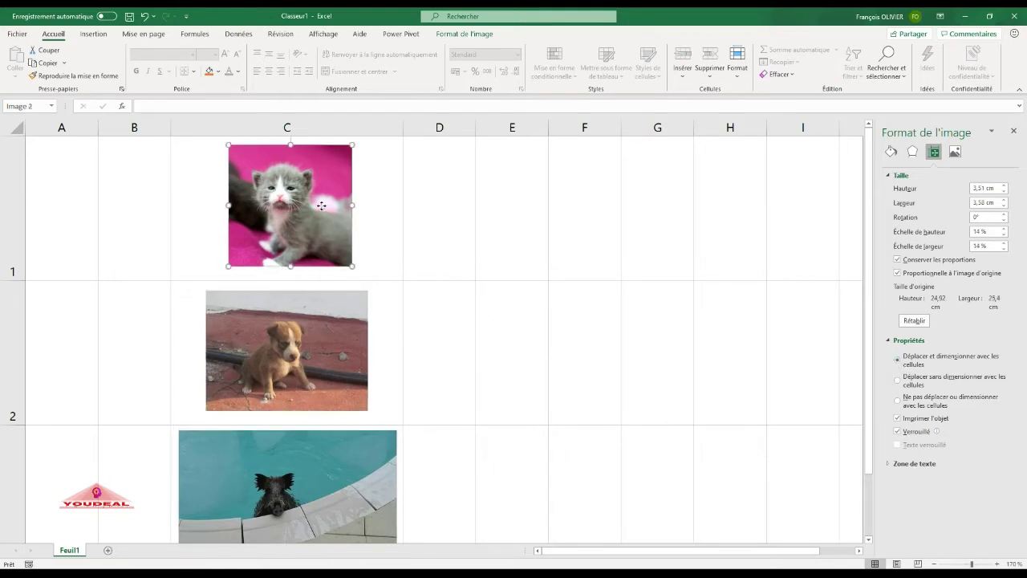
click(496, 199)
- Label the pictures in column A with Chat in A1, Chien in A2 and Sanglier in A3
click(80, 203)
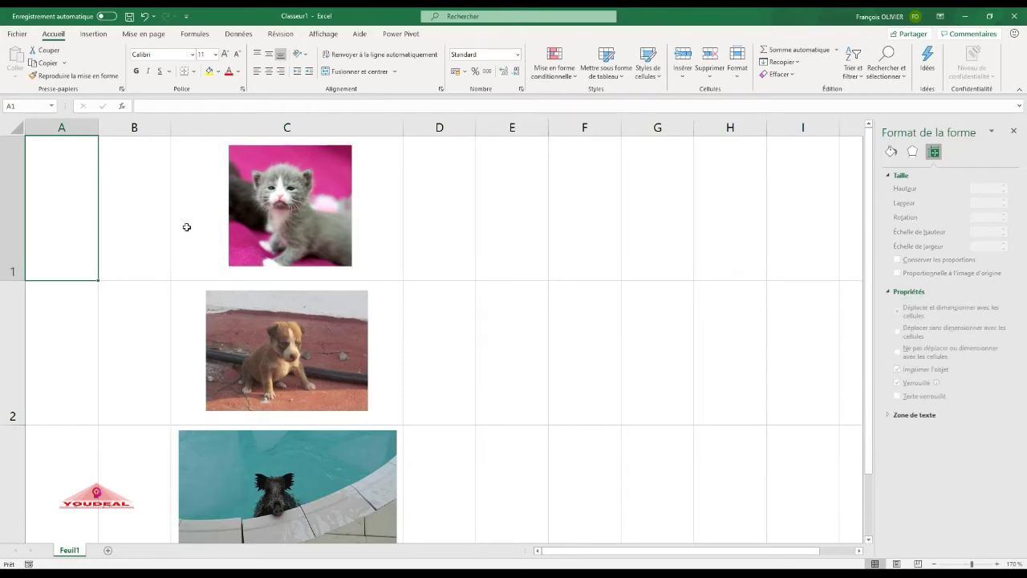
text(Chat)
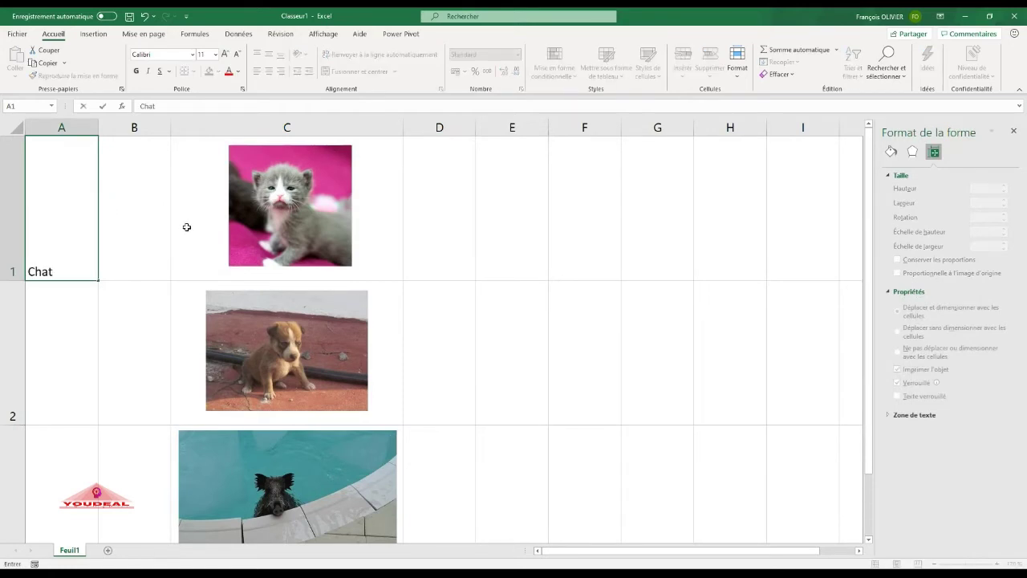
key(Return)
key(Return)
text(1)
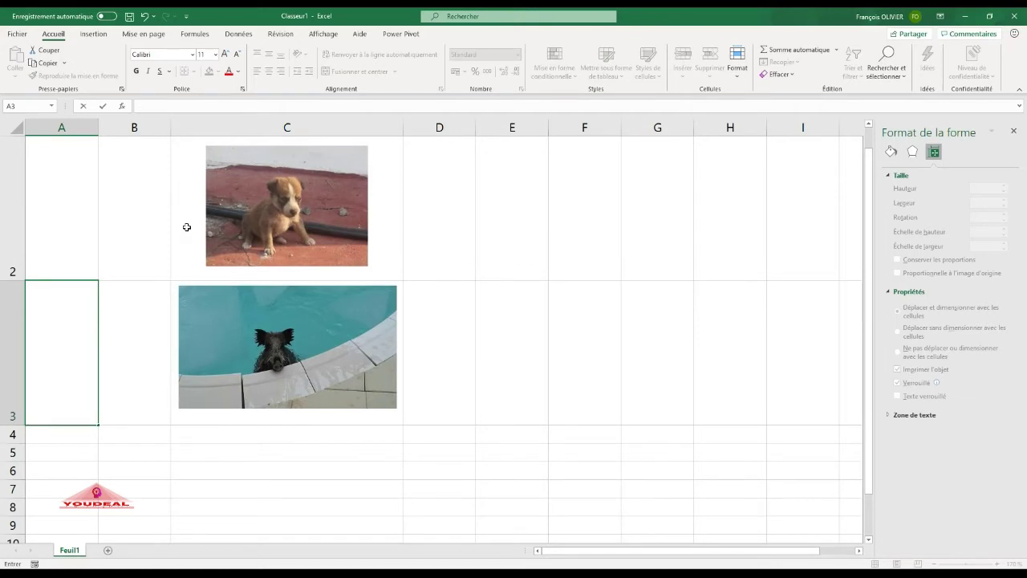
key(Escape)
key(Up)
text(Chien)
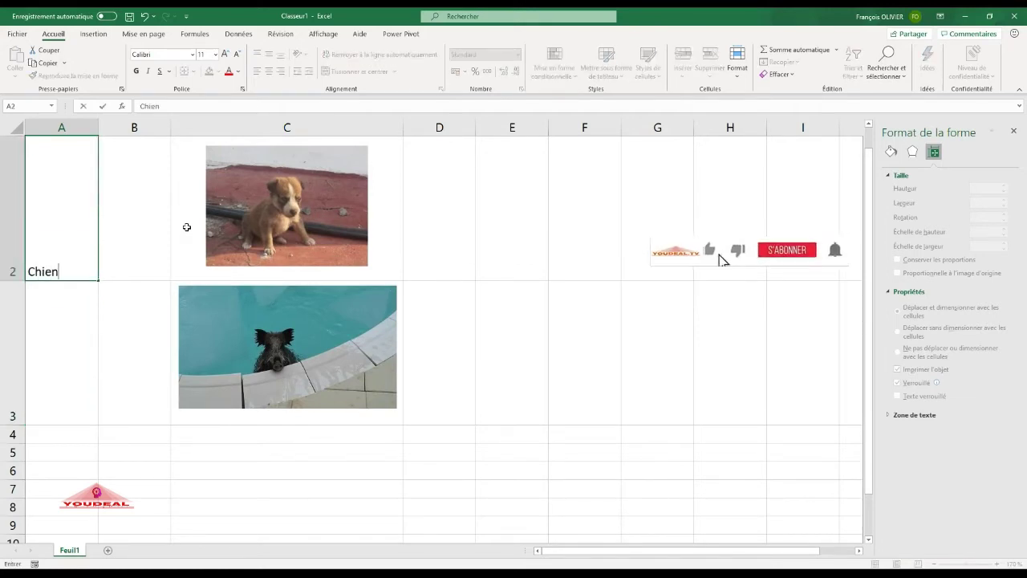
key(Return)
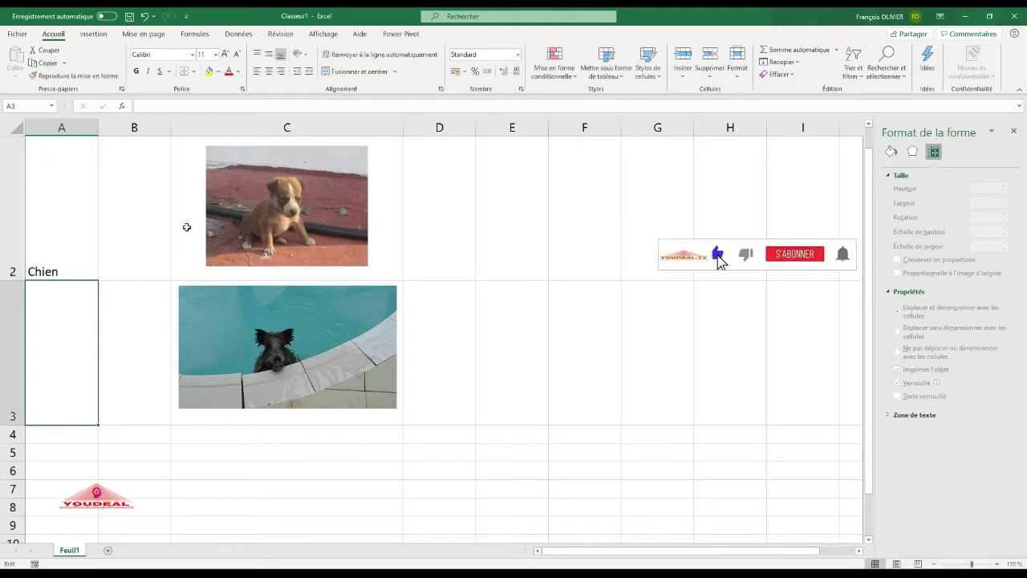
text(Sanglier)
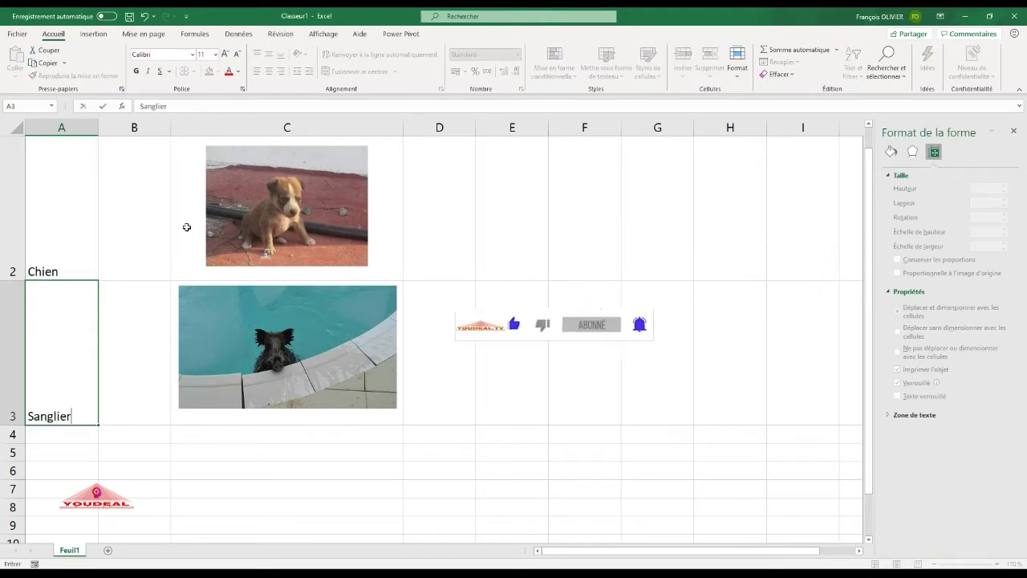
key(Return)
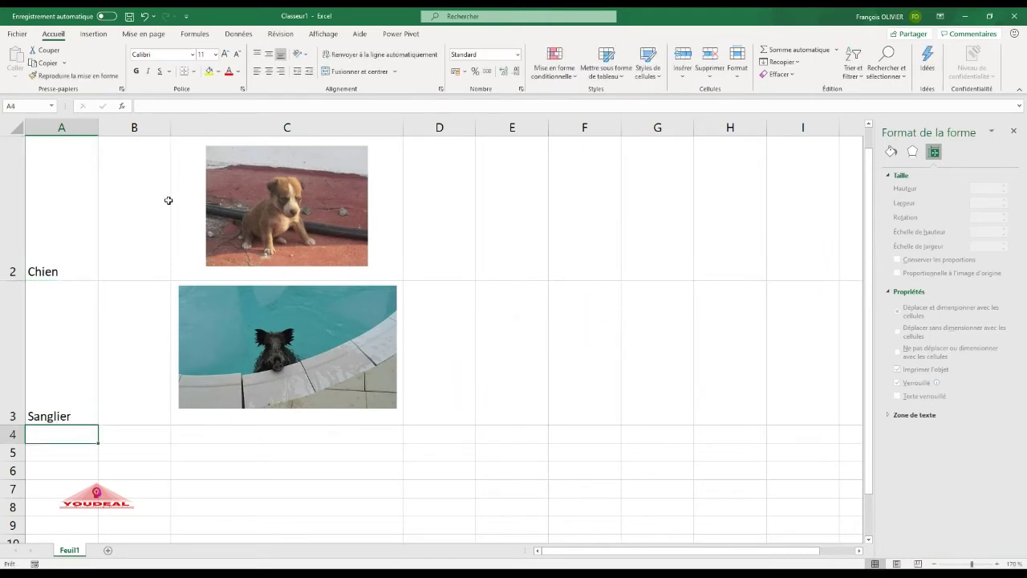
- Enter the code IMGS1 in B1 and extend the series down to B3 so each picture has its own code
scroll(129, 196, up, 1)
click(138, 253)
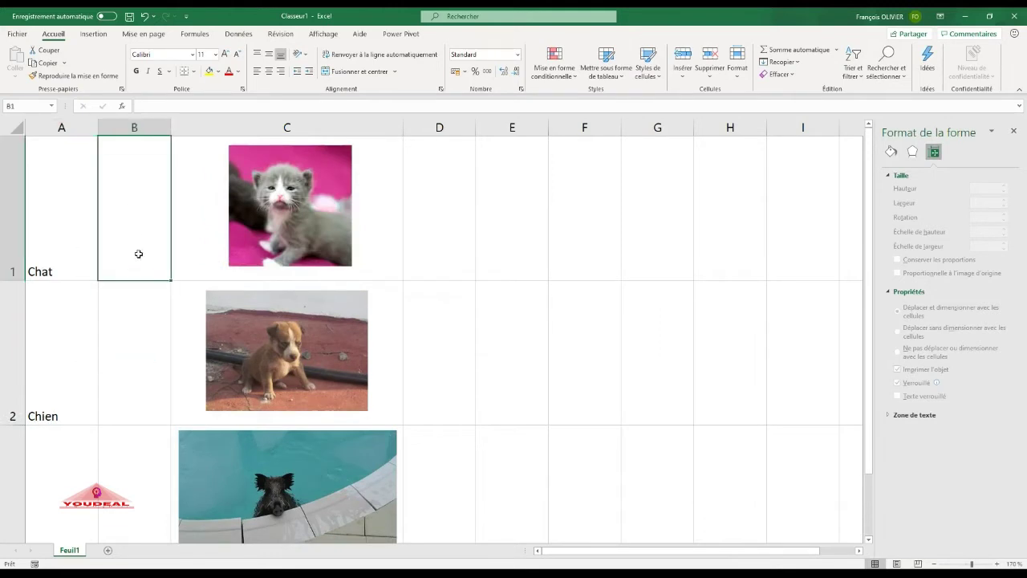
text(IMGS1)
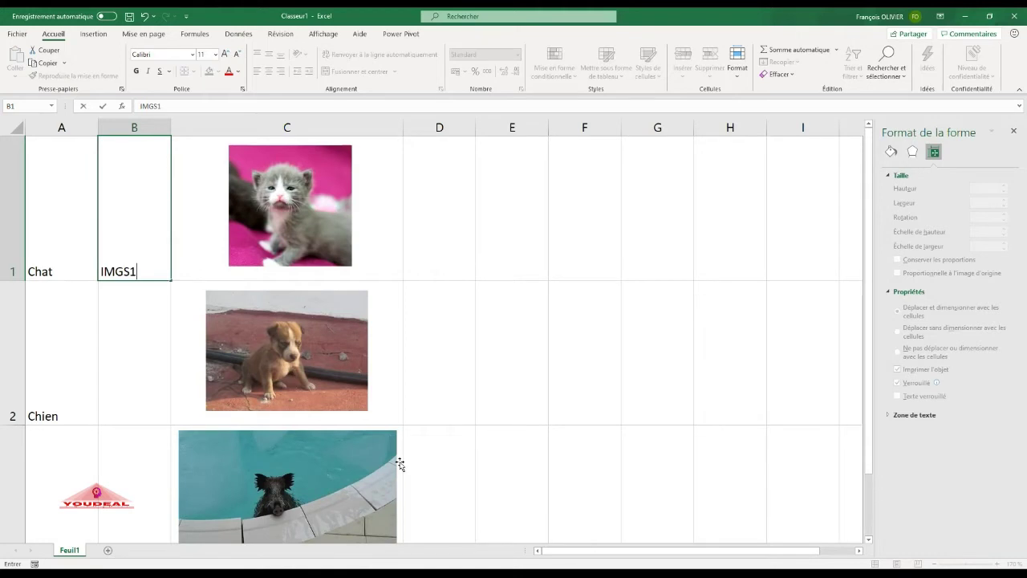
key(Return)
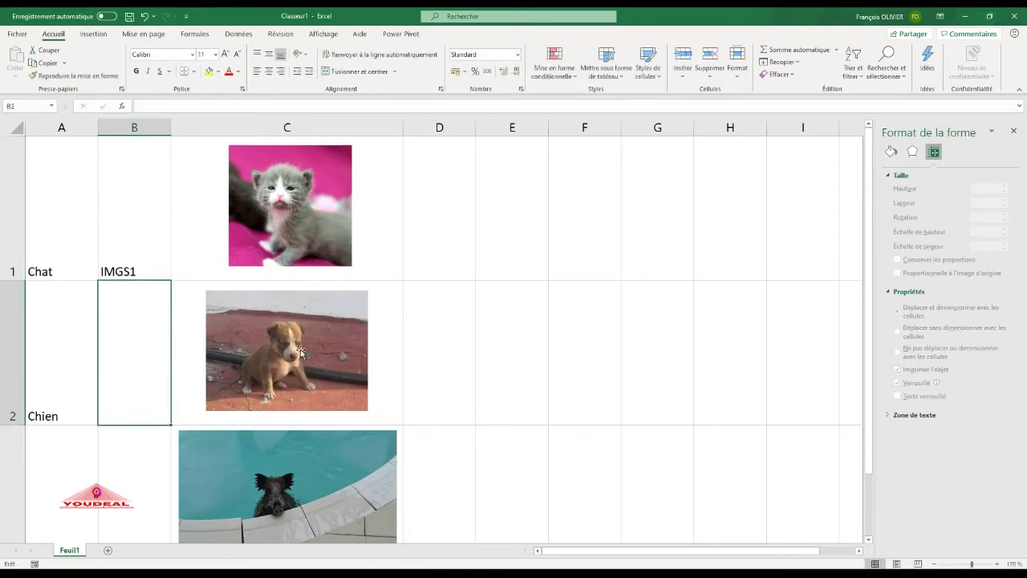
click(144, 247)
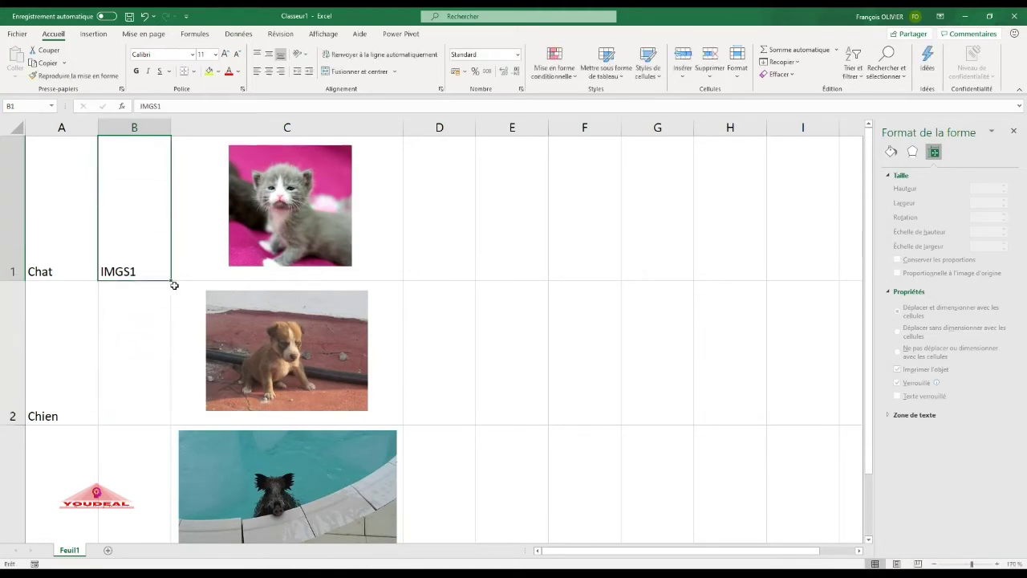
drag(172, 280, 153, 406)
drag(146, 490, 151, 507)
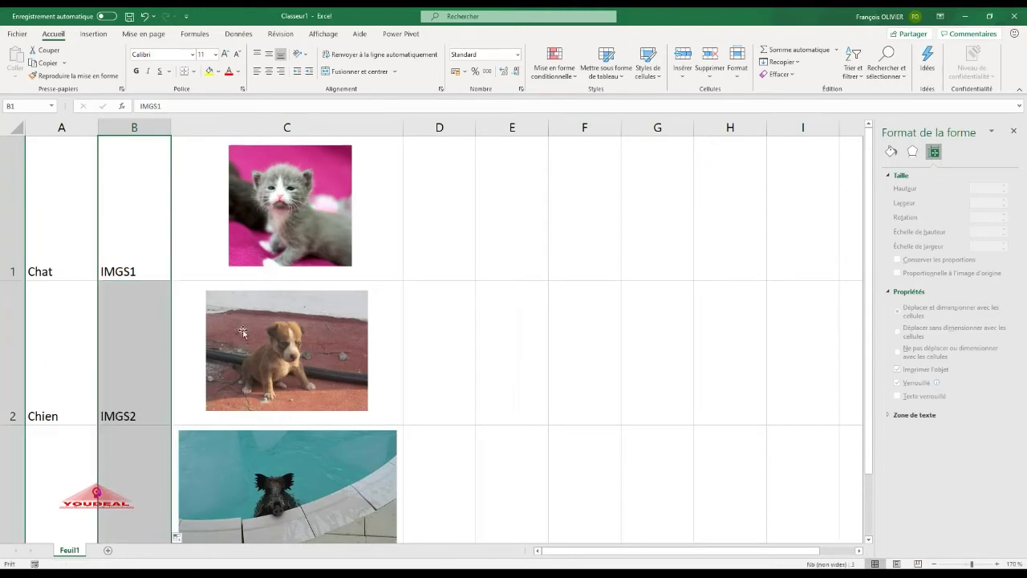
- Define the name IMGS1 for cell C1, which holds the kitten picture, with workbook scope
click(377, 242)
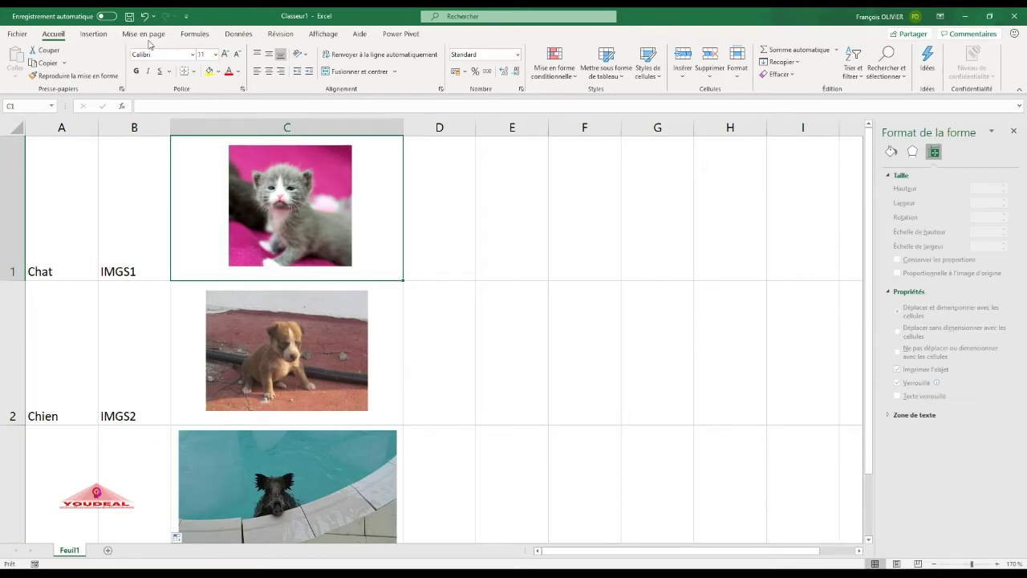
click(195, 34)
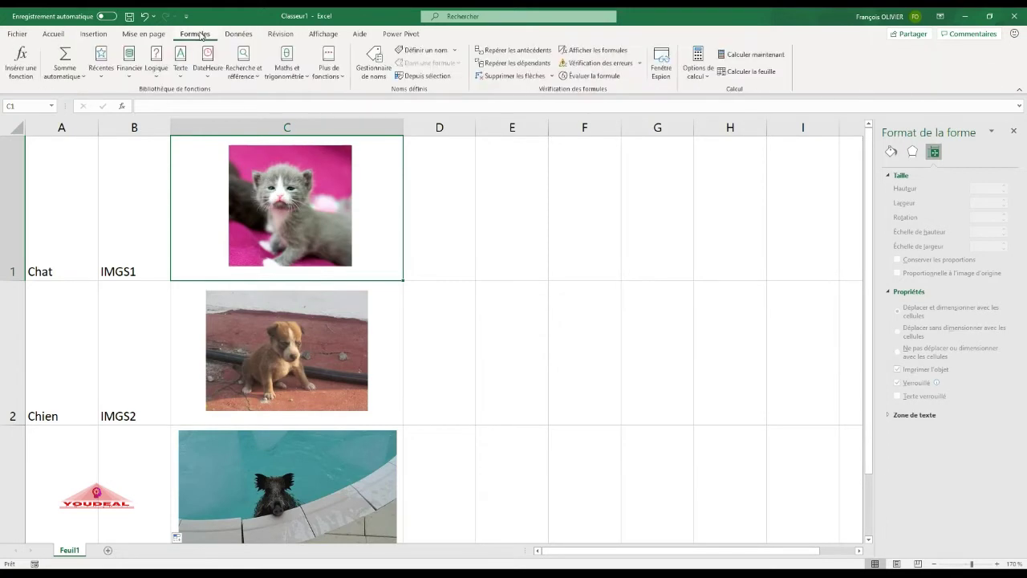
click(440, 51)
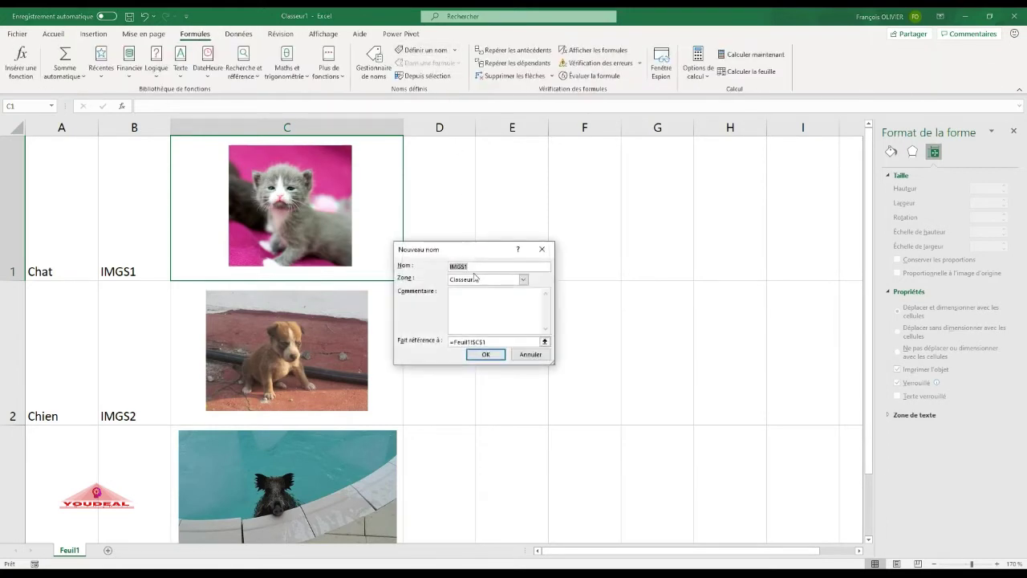
click(485, 356)
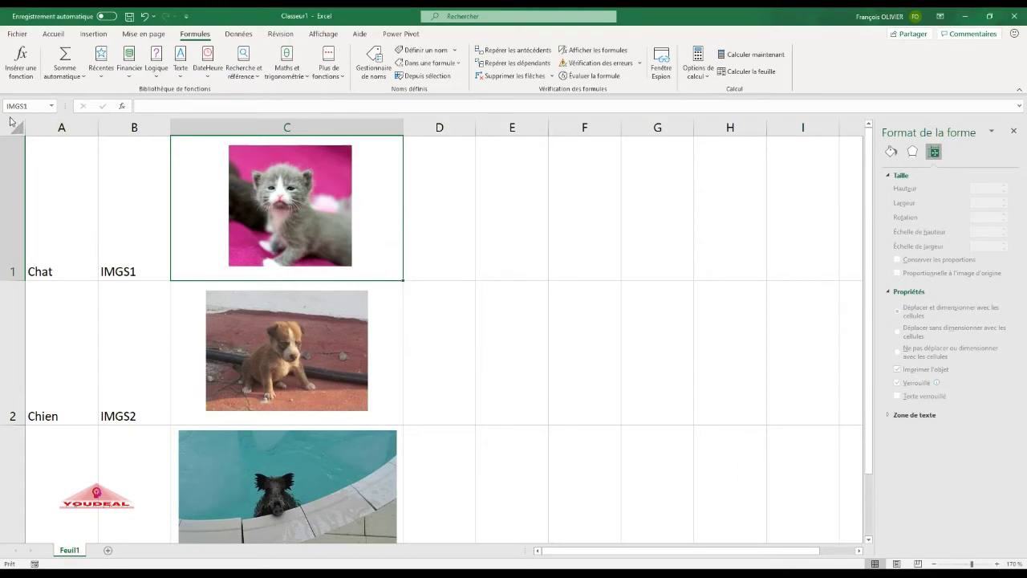
- Define the workbook names IMGS2 for the puppy's cell C2 and IMGS3 for the boar's cell C3
click(377, 325)
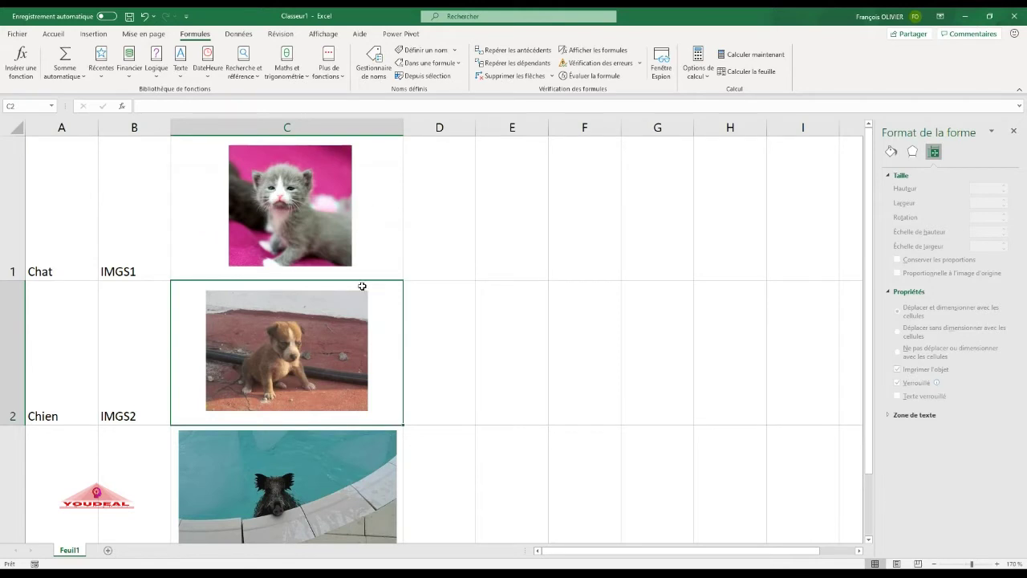
click(423, 50)
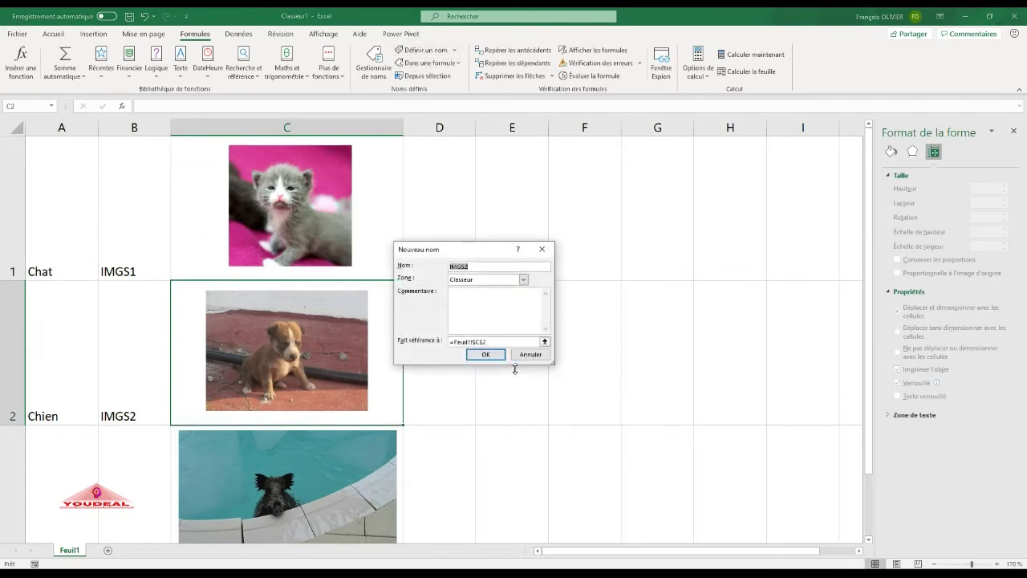
click(487, 355)
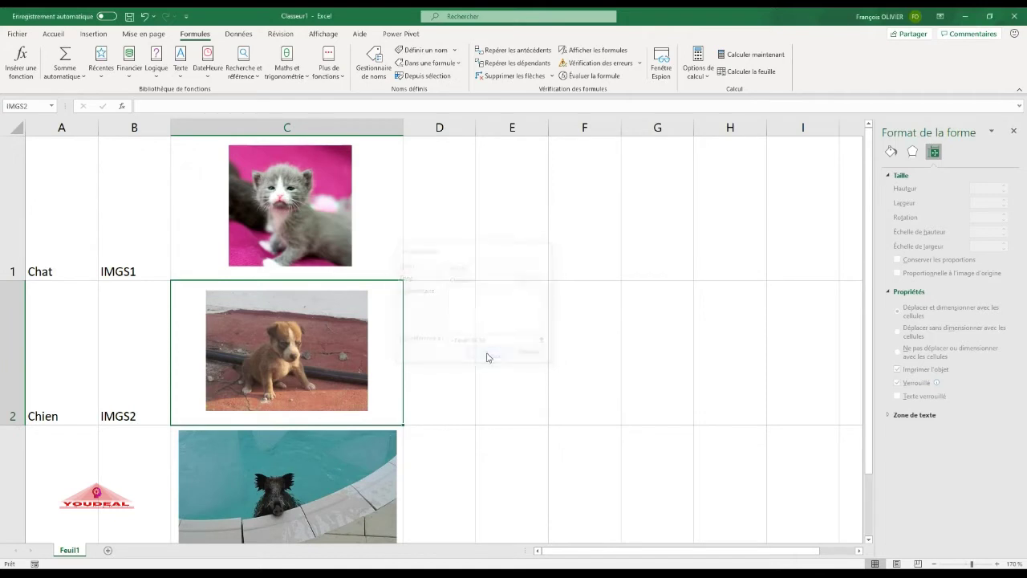
click(402, 436)
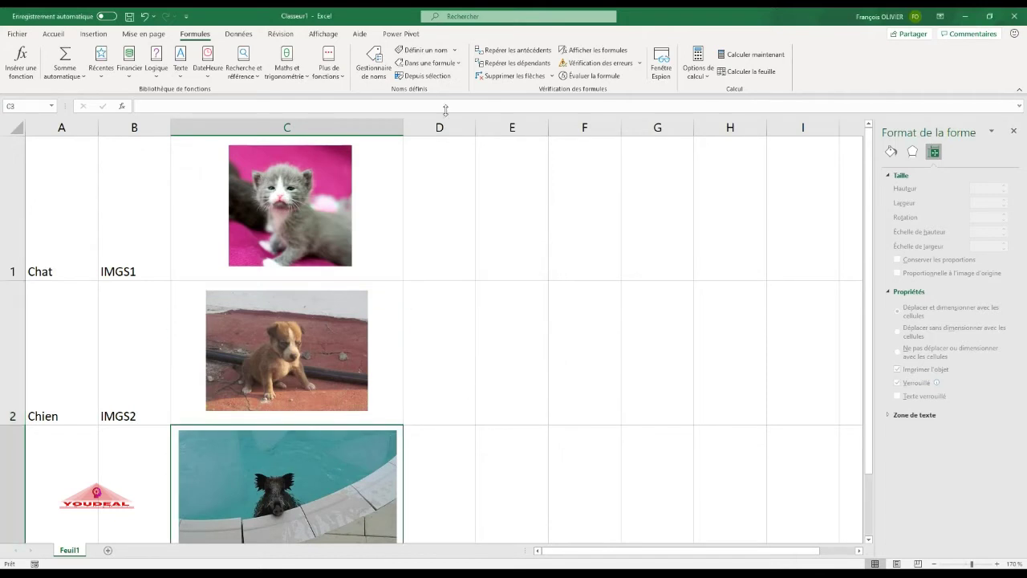
click(422, 50)
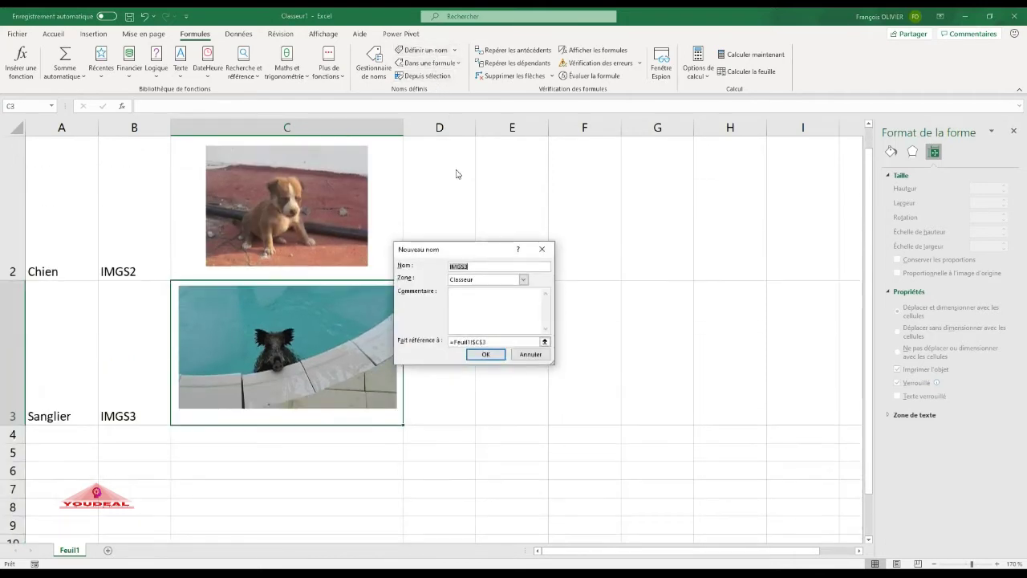
click(487, 354)
- Check the names assigned to the picture cells in column C
scroll(482, 285, up, 1)
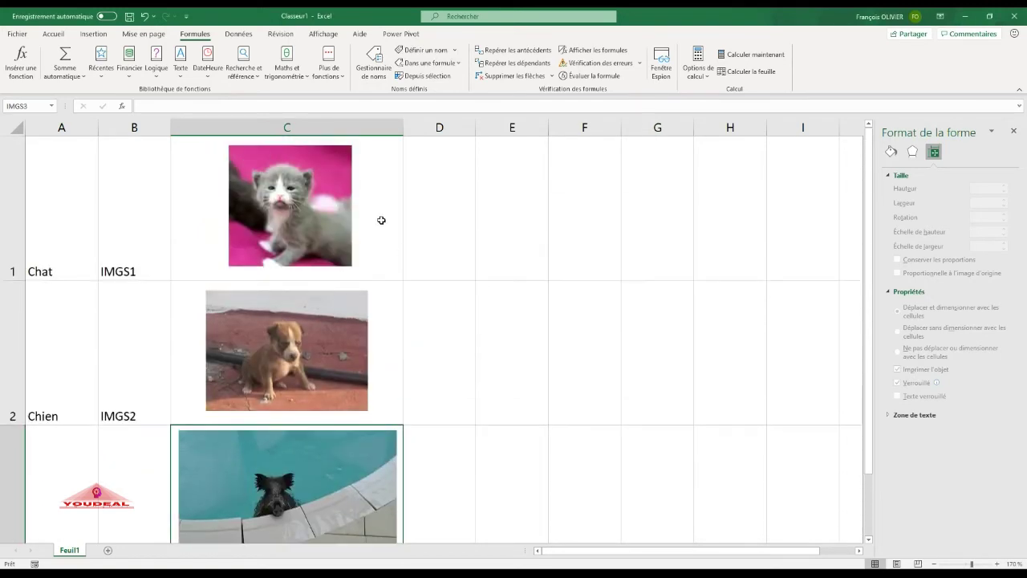
click(381, 219)
click(387, 329)
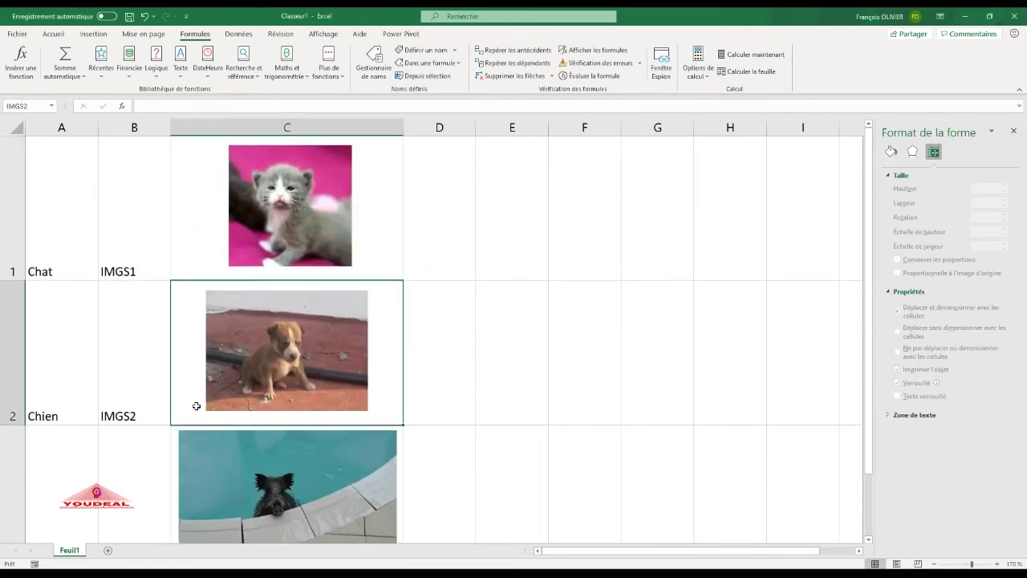
click(183, 434)
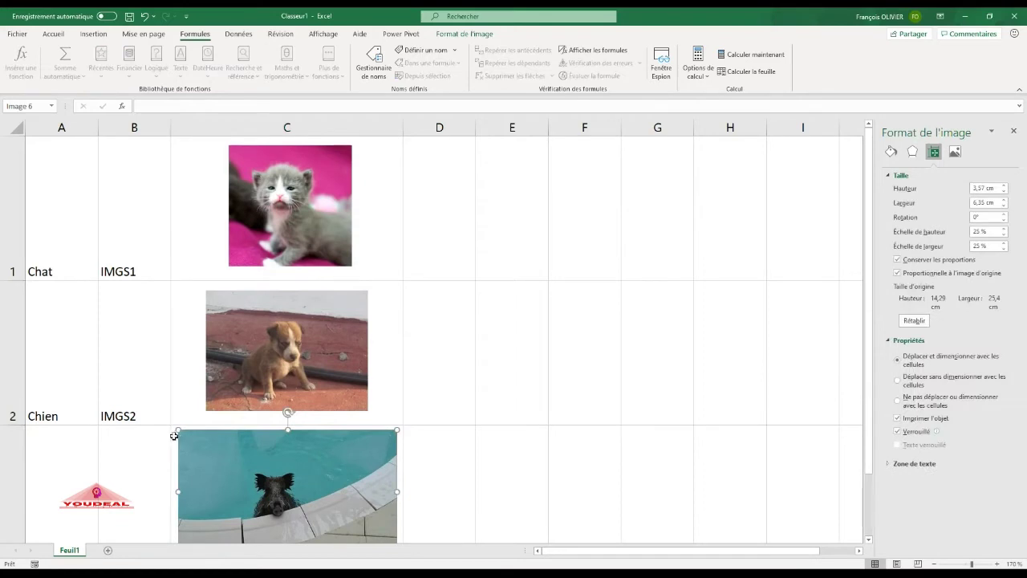
click(174, 436)
drag(175, 435, 433, 231)
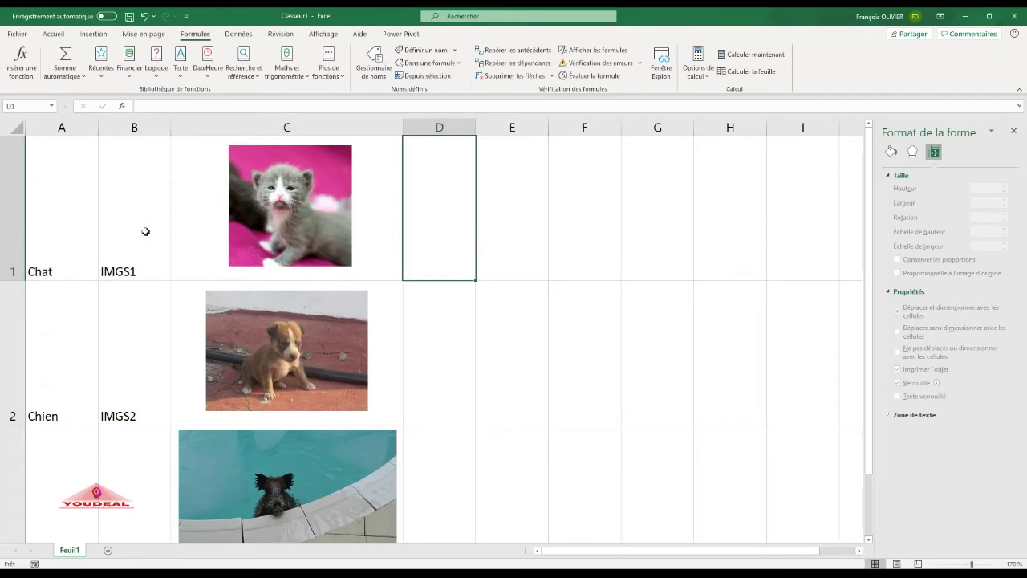
- Name the whole range A1:C3 Tableau and close the shape formatting pane
drag(57, 205, 319, 463)
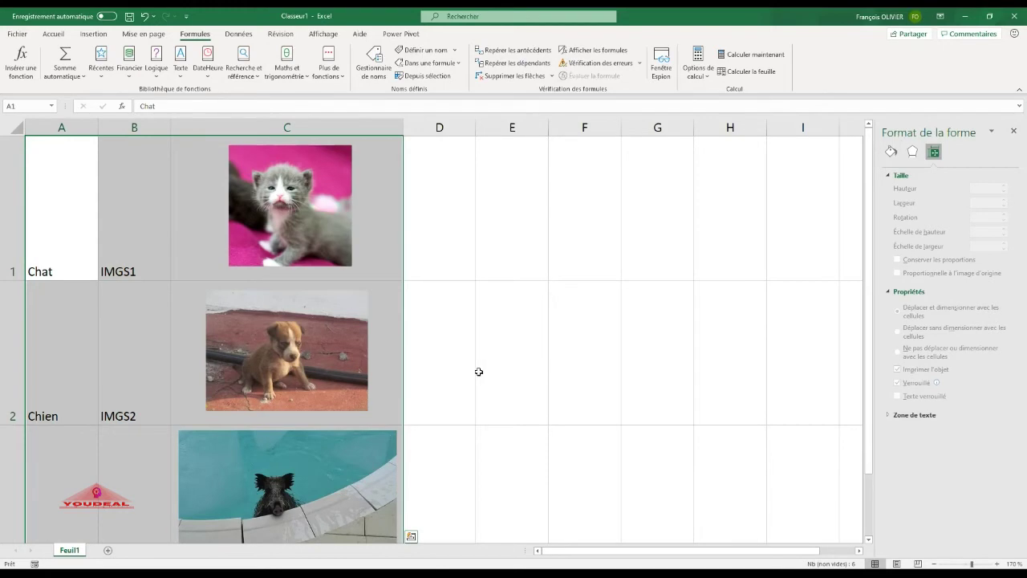
scroll(479, 371, down, 3)
scroll(479, 372, up, 3)
drag(871, 329, 885, 286)
click(1013, 131)
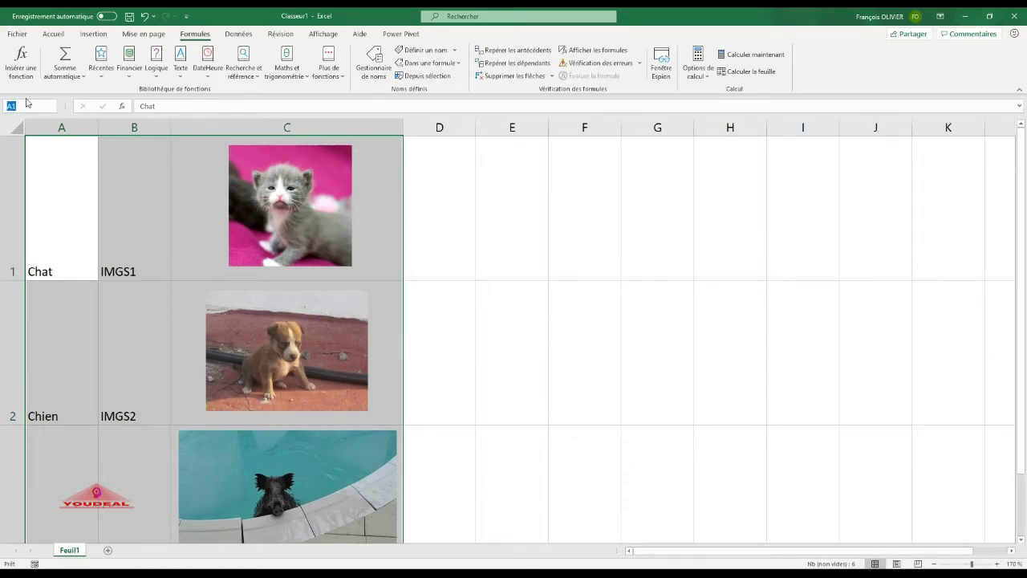
key(Return)
- Check the defined names IMGS1, IMGS2, IMGS3 and Tableau by jumping to each one's range in turn
click(491, 257)
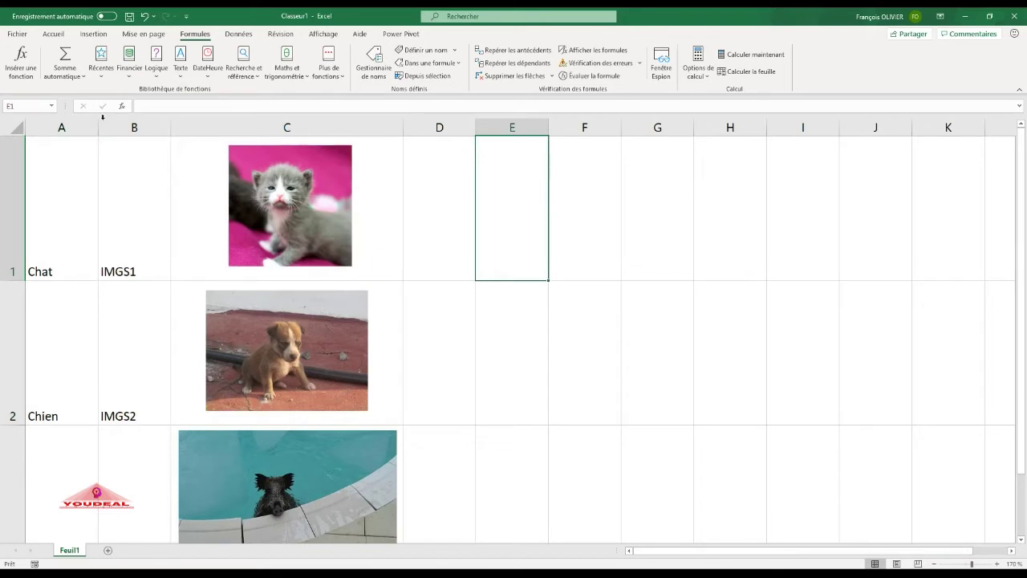
click(50, 106)
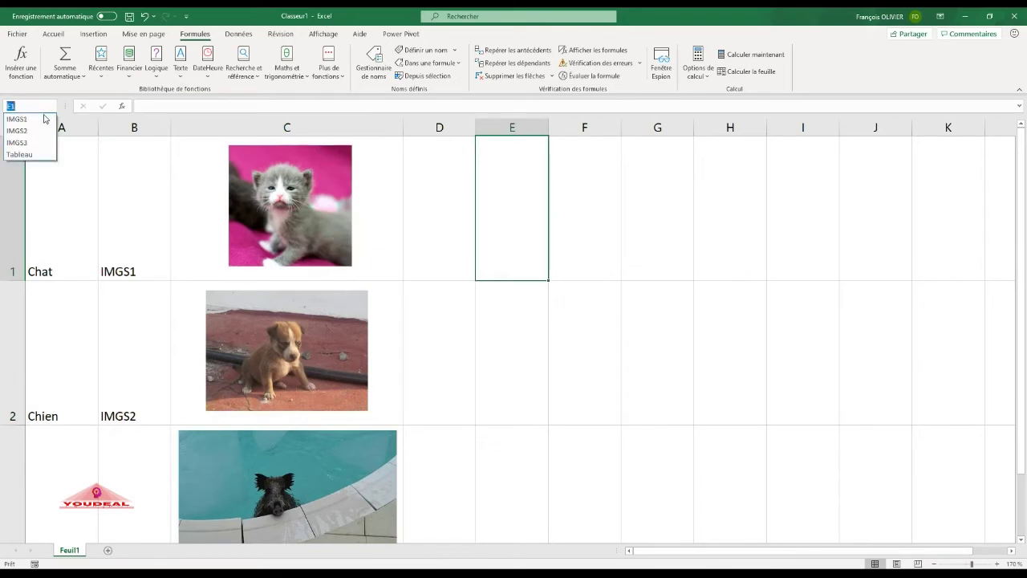
click(44, 119)
click(52, 107)
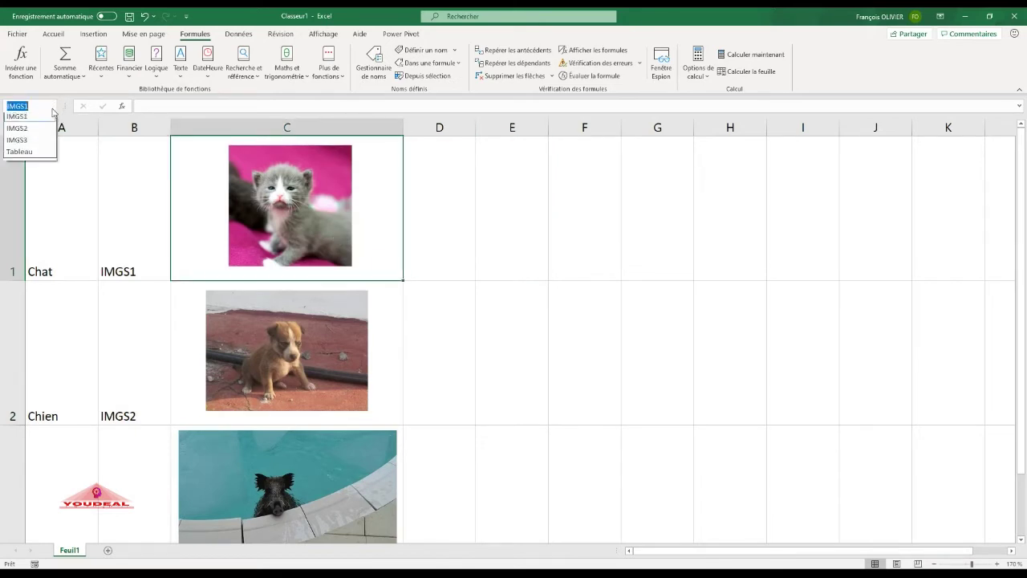
click(46, 129)
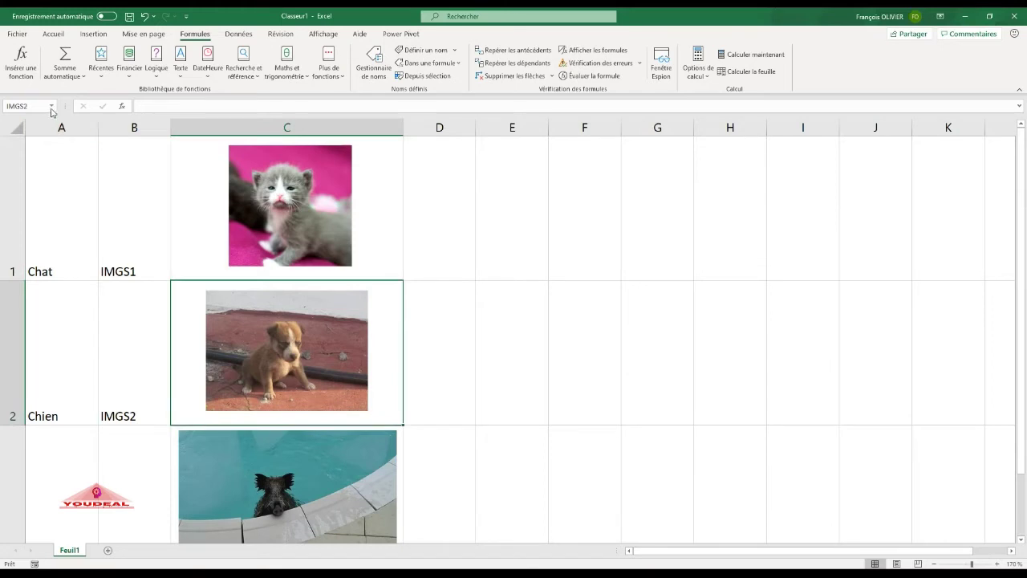
click(52, 107)
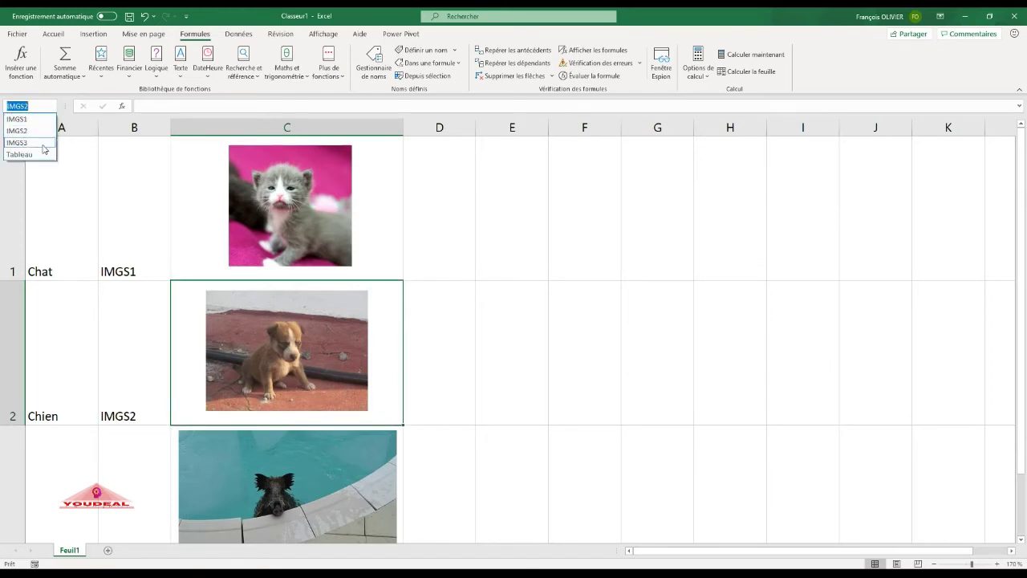
click(41, 143)
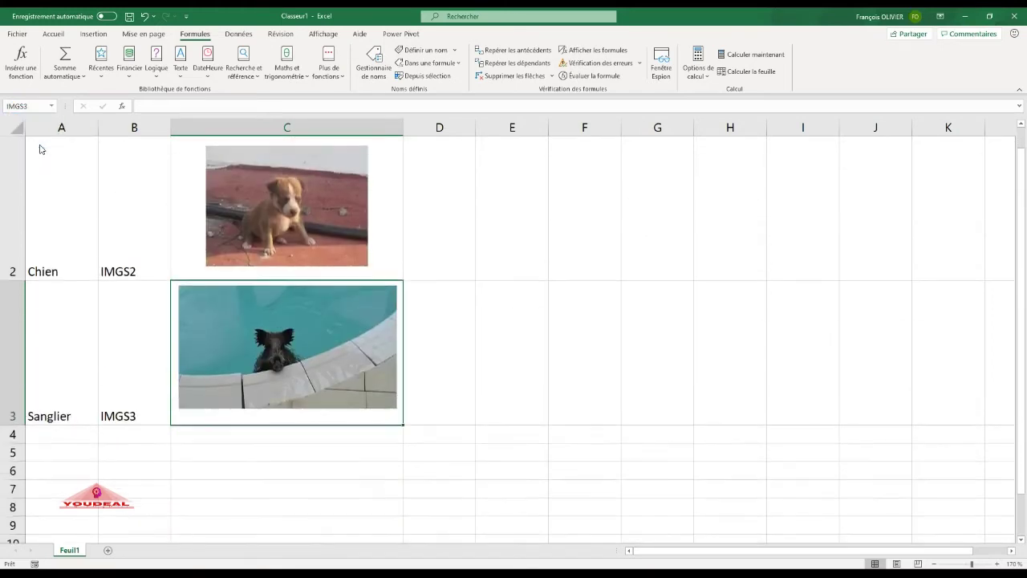
click(51, 106)
click(24, 154)
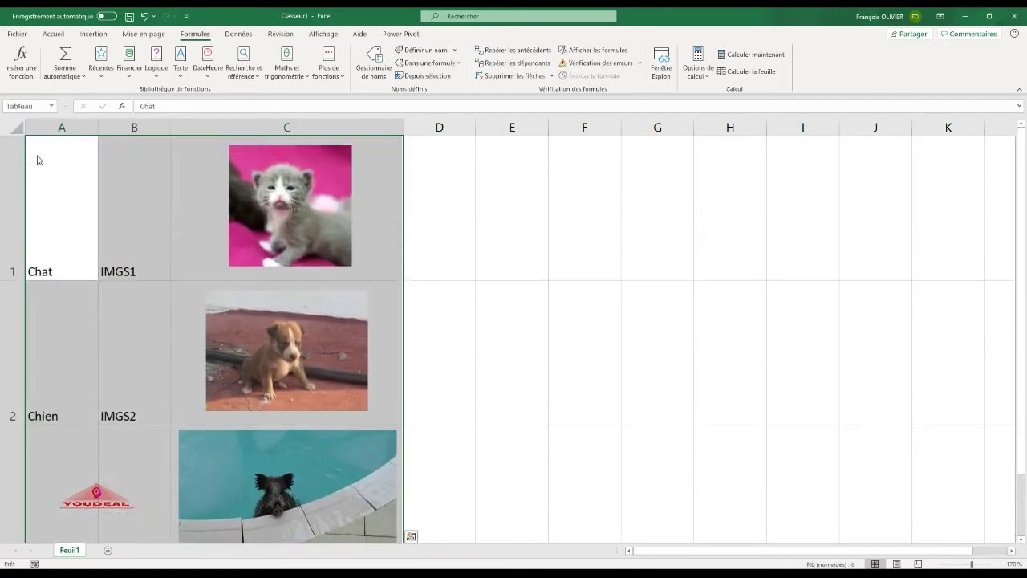
click(583, 226)
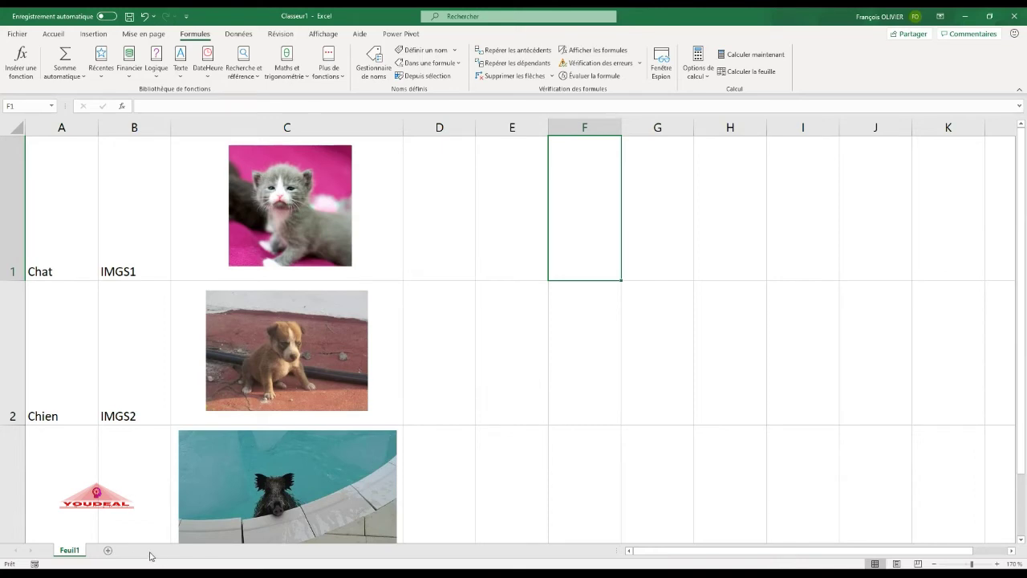
- Add a new blank worksheet after Feuil1
click(108, 551)
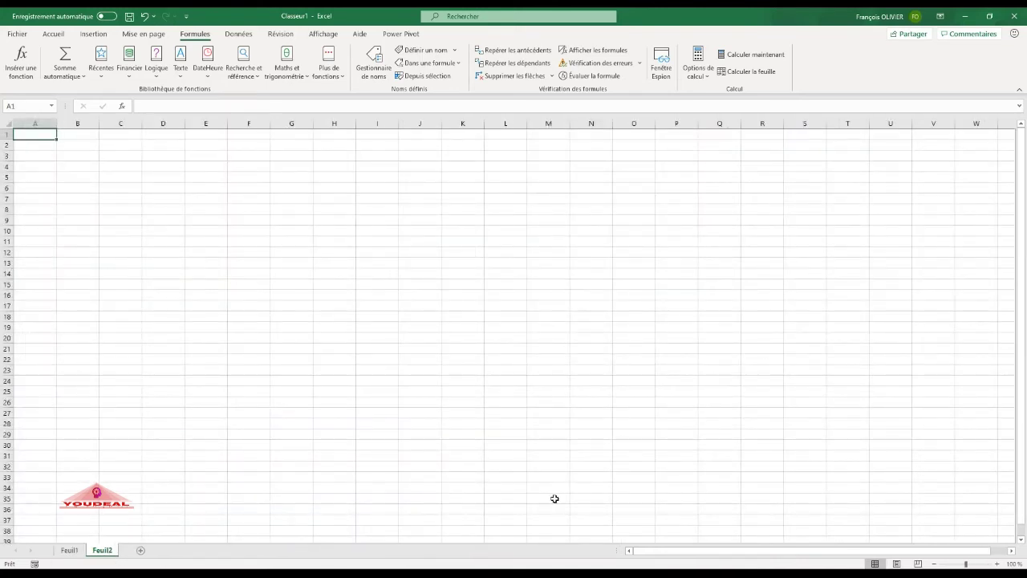
click(997, 564)
click(996, 564)
click(997, 564)
click(997, 564)
click(997, 564)
click(996, 564)
click(996, 564)
click(996, 564)
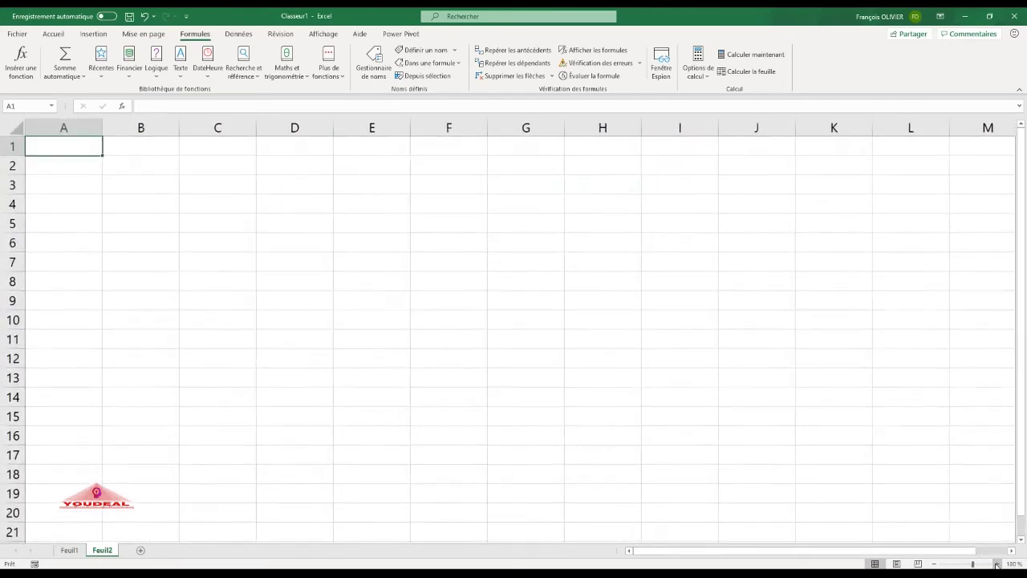
click(934, 564)
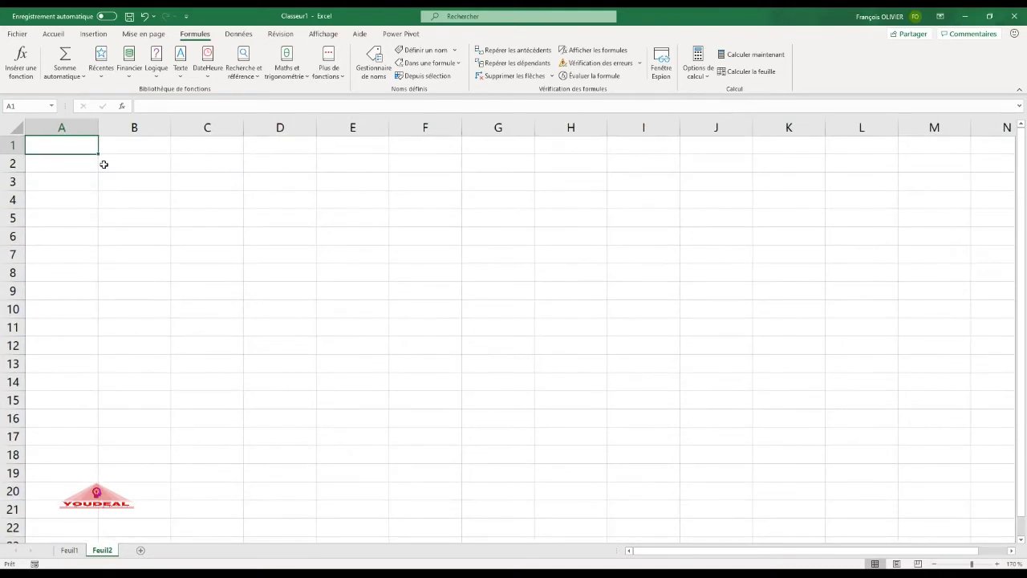
- Widen column A and increase the heights of rows 1 and 2 on the new sheet, making A2 large enough for a picture
click(71, 164)
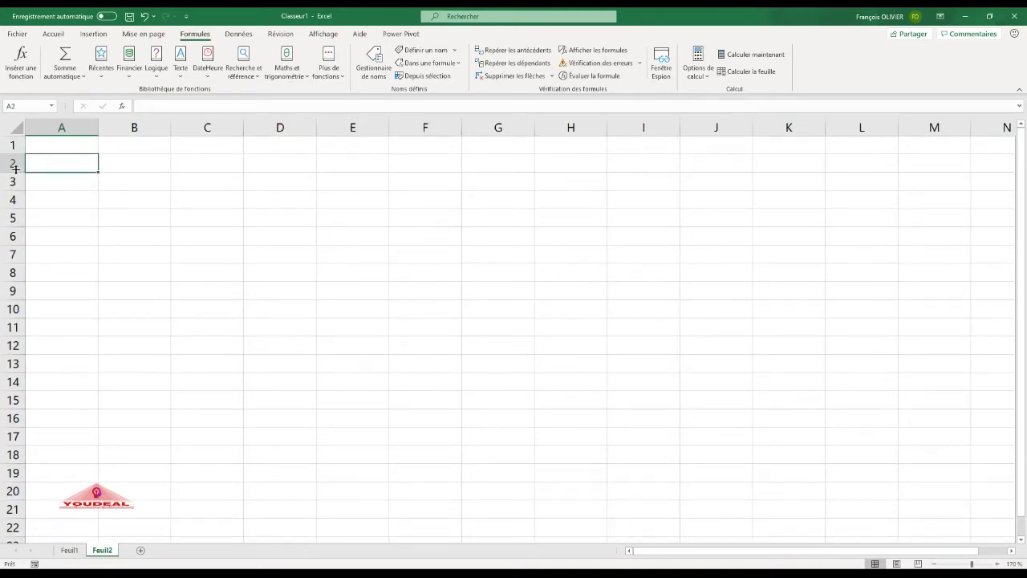
drag(12, 171, 10, 355)
drag(99, 129, 329, 140)
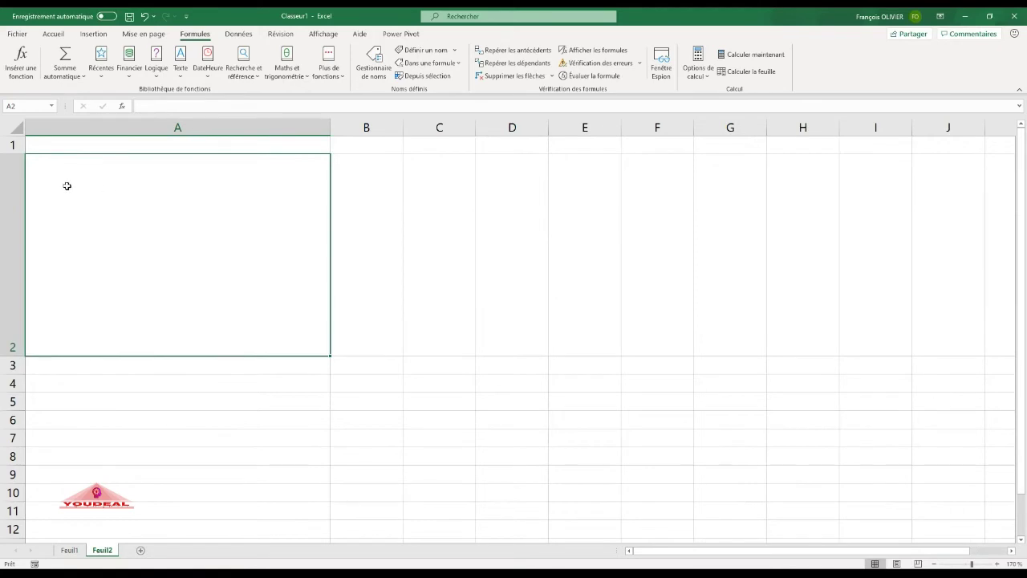
drag(5, 152, 6, 193)
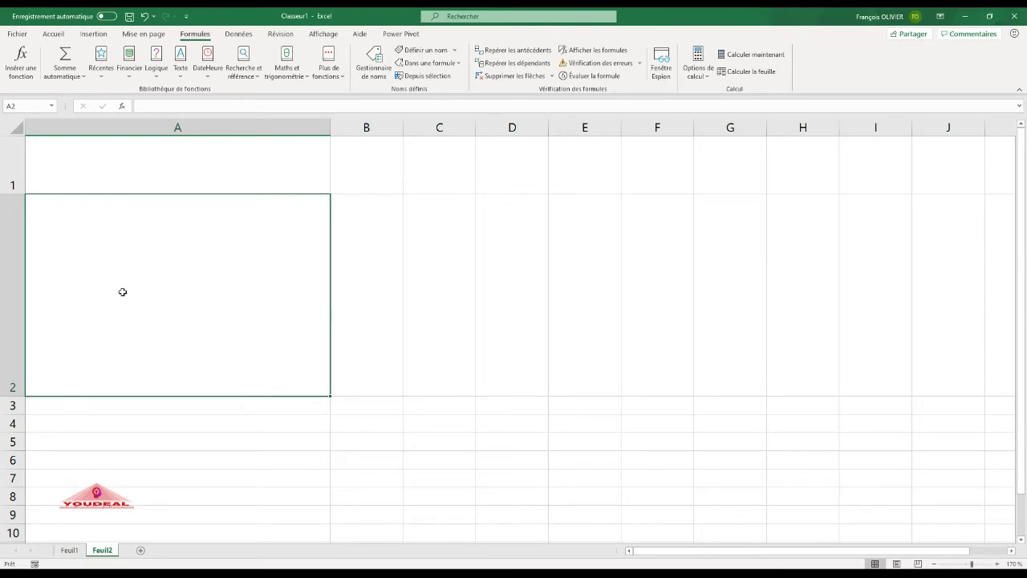
- Start a RECHERCHEV formula in cell A2 of Feuil2 and open its function arguments clear of column A
text(=reu)
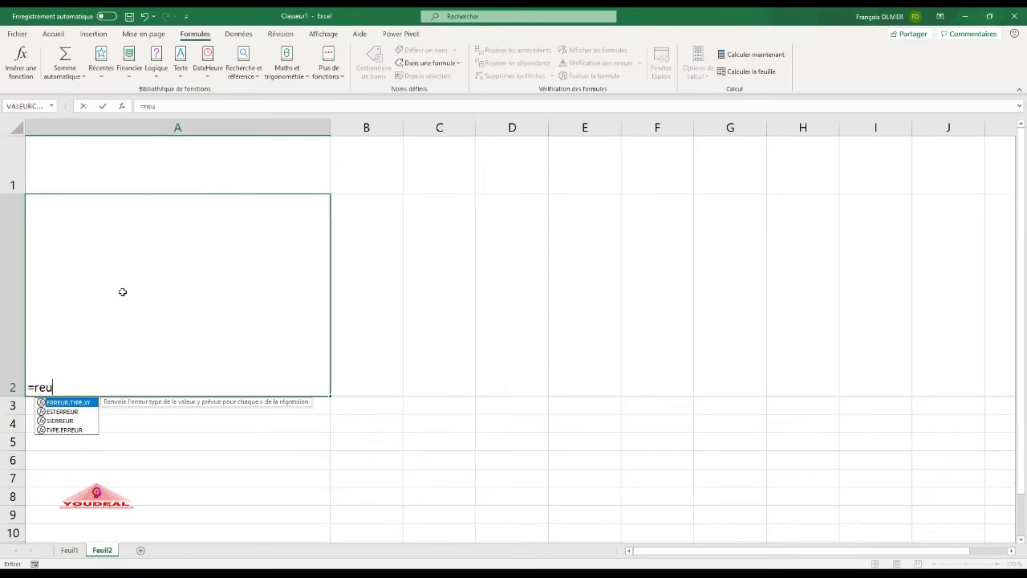
key(BackSpace)
text(c)
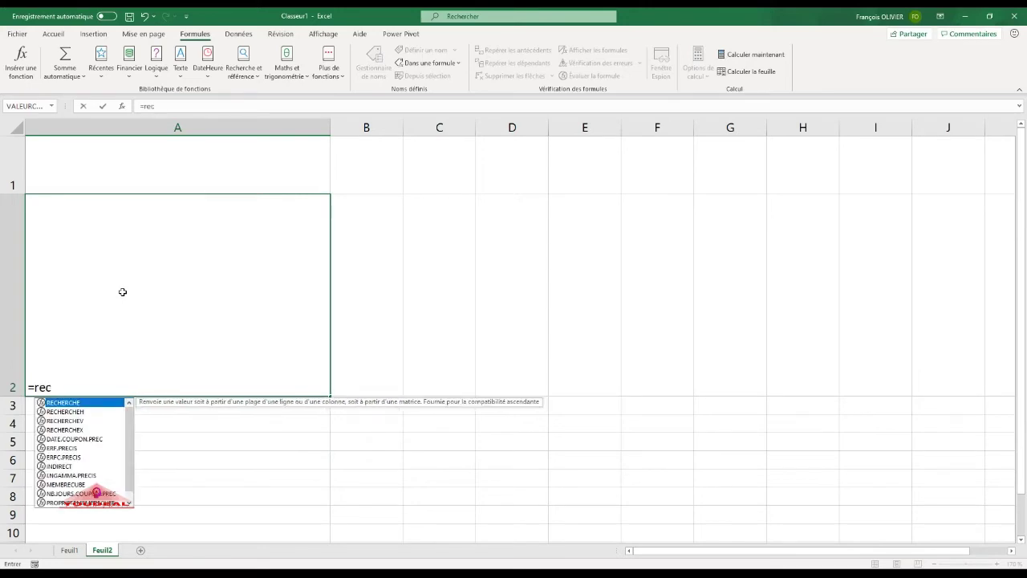
text(he)
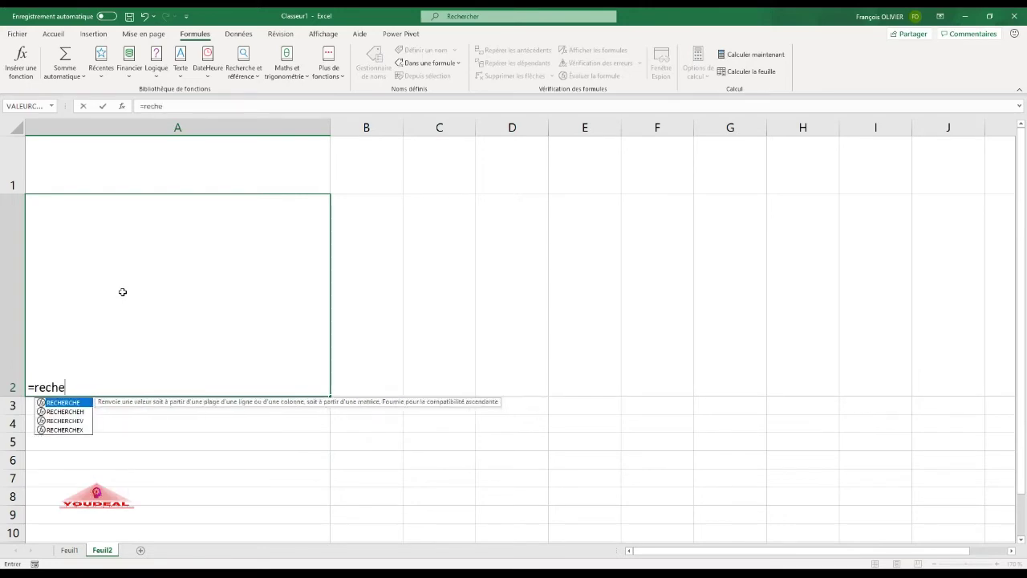
click(72, 421)
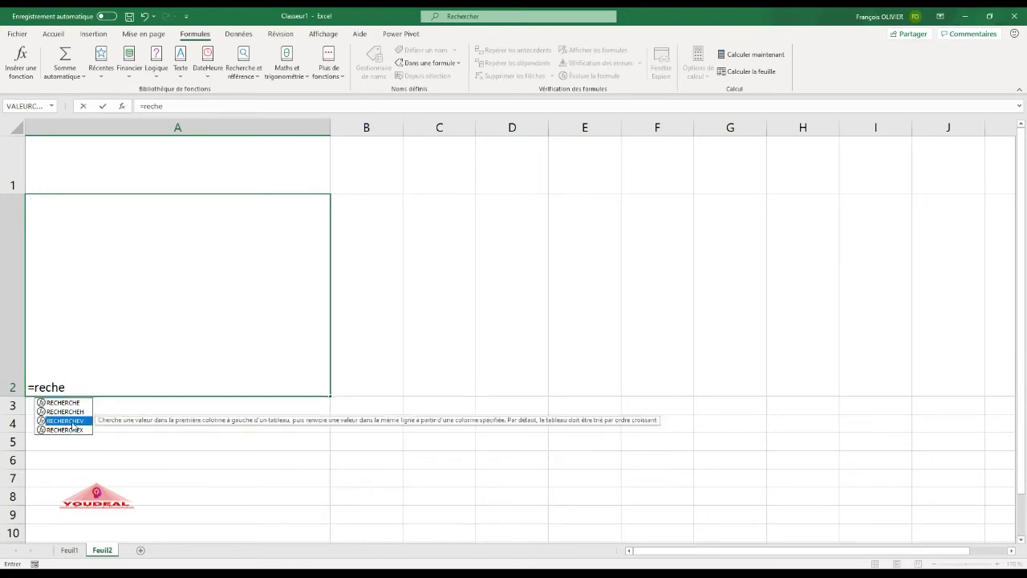
double_click(72, 422)
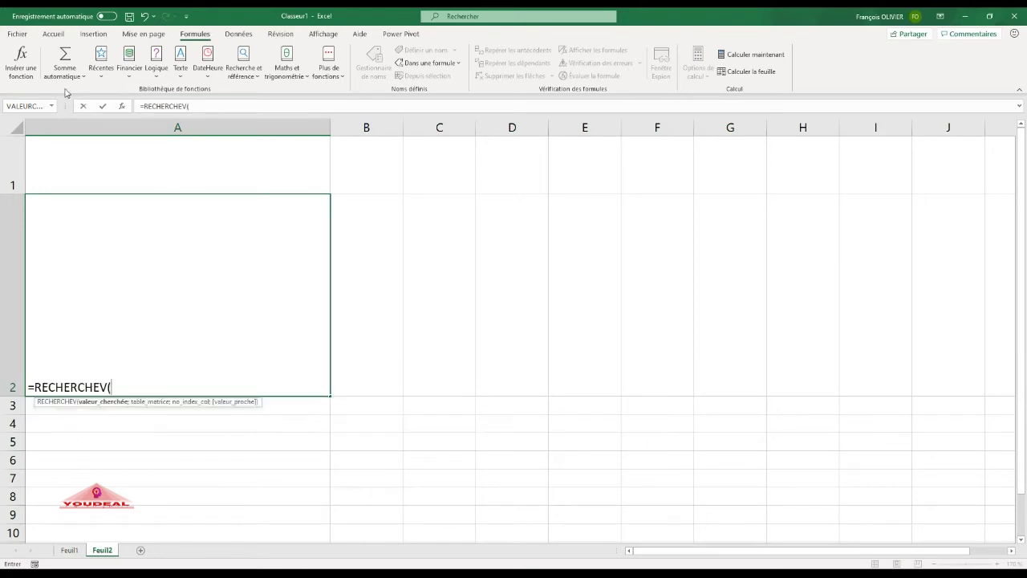
click(122, 106)
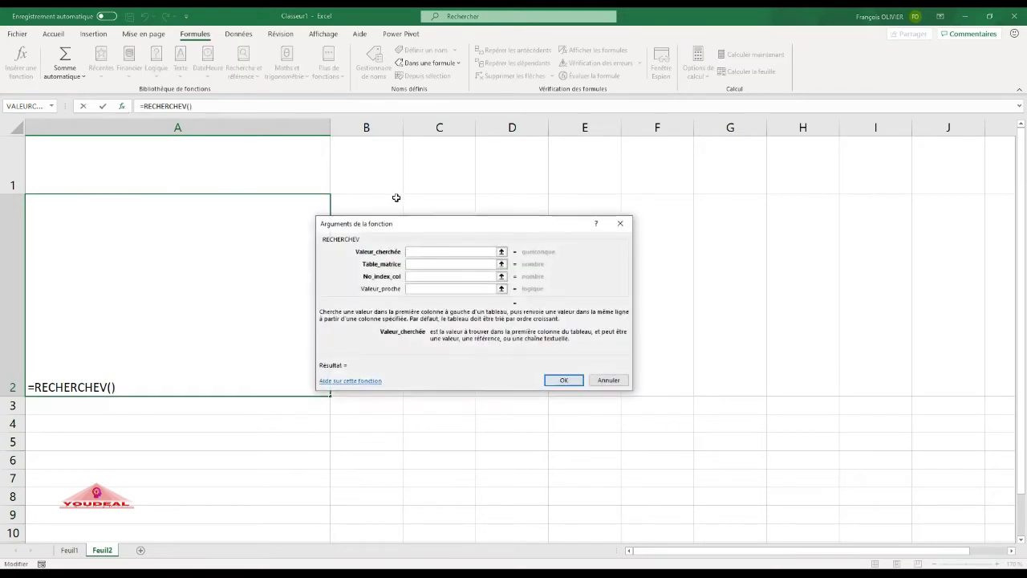
drag(416, 228, 513, 229)
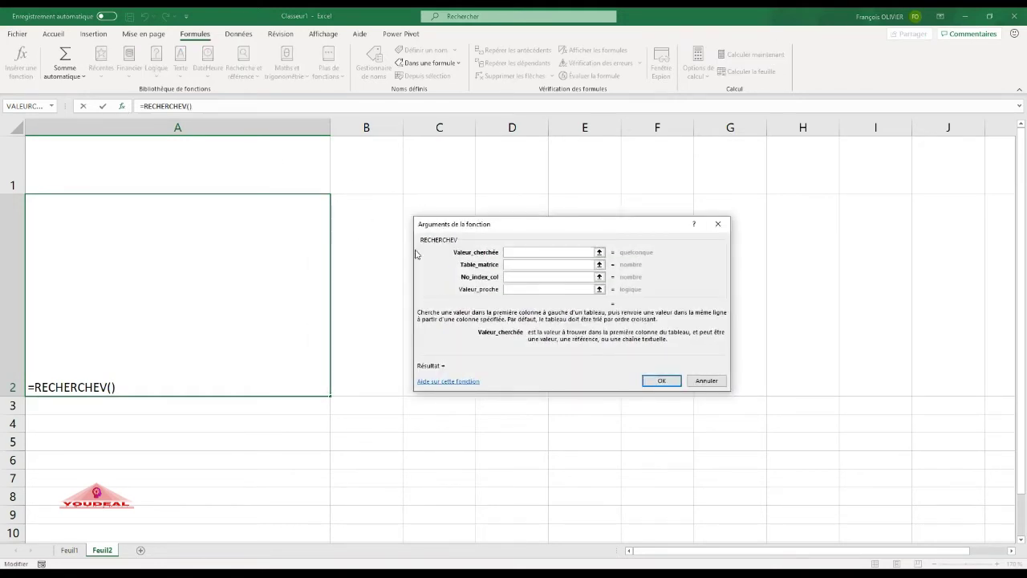
- Complete the RECHERCHEV formula with lookup value A1, table tableau, column index 2 and exact match faux
click(207, 167)
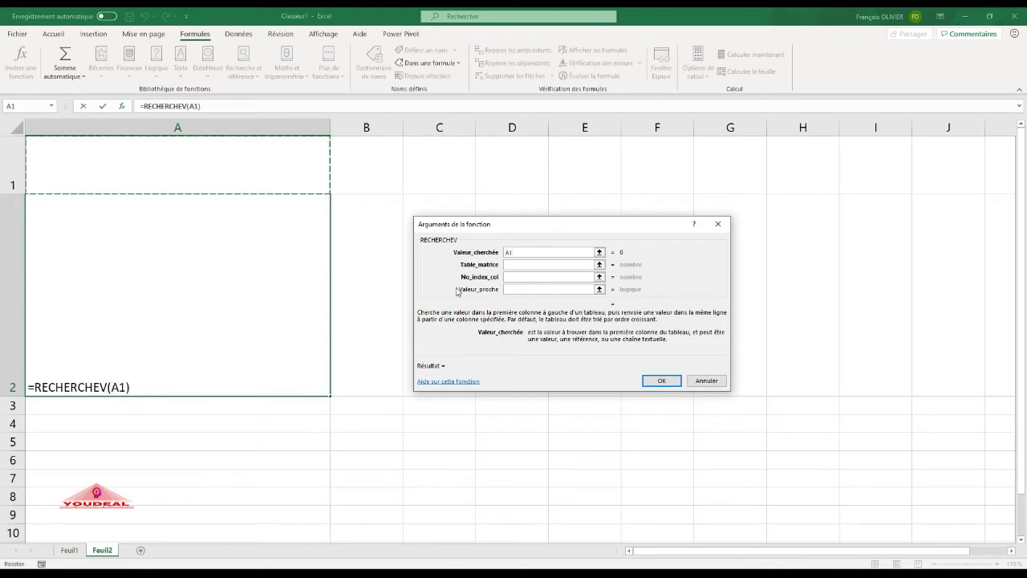
click(520, 265)
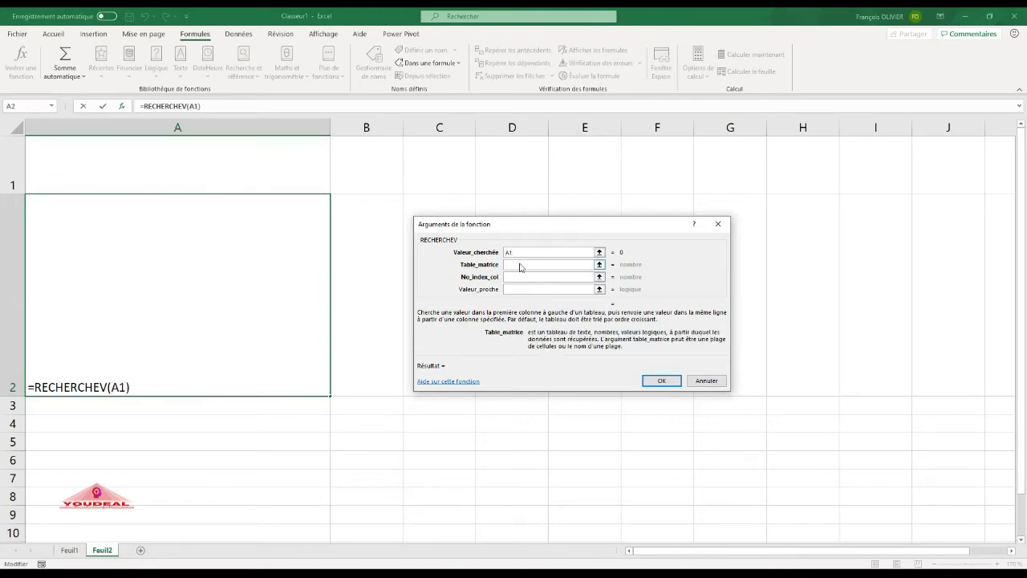
text(tabl)
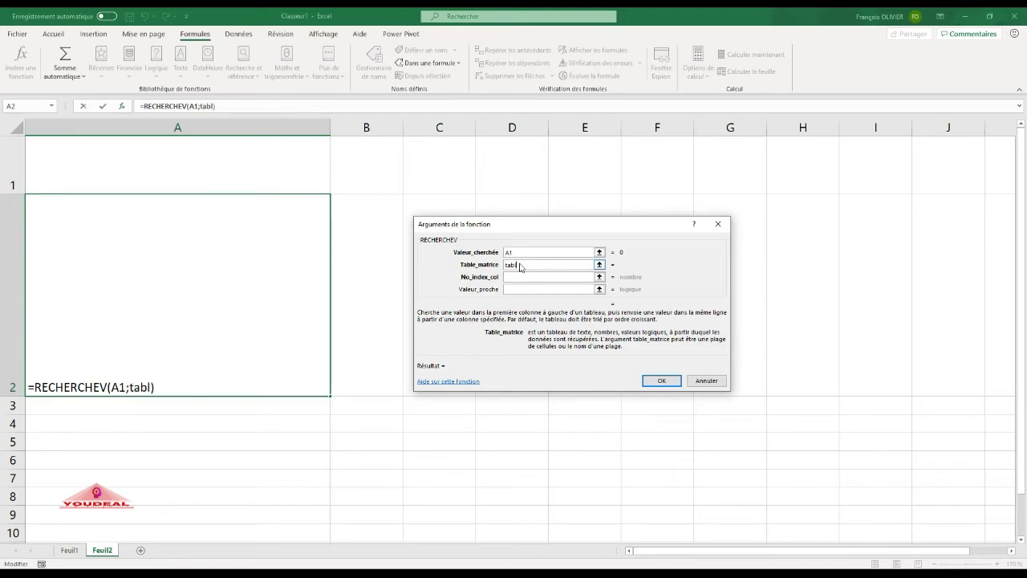
text(eau)
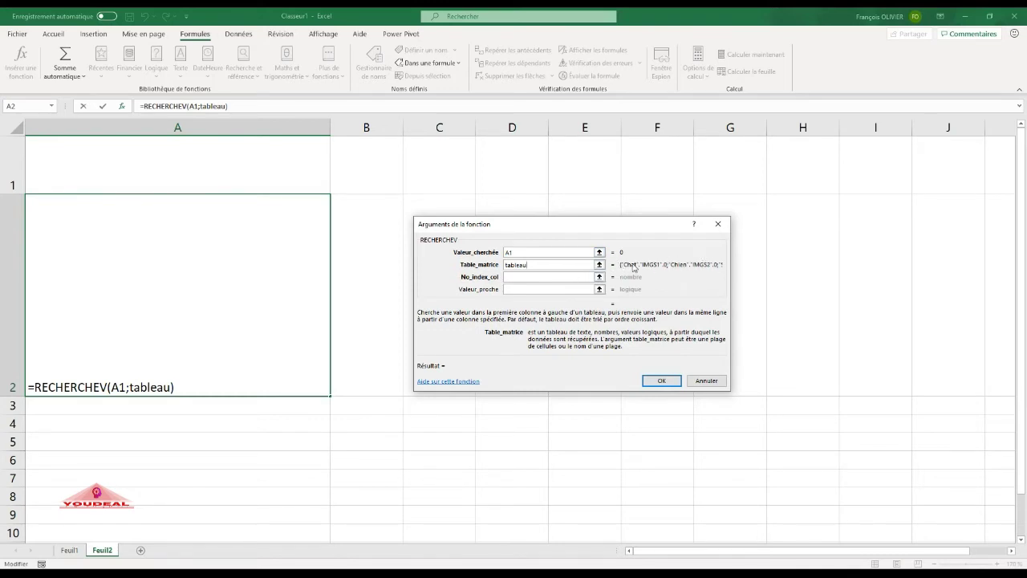
click(561, 281)
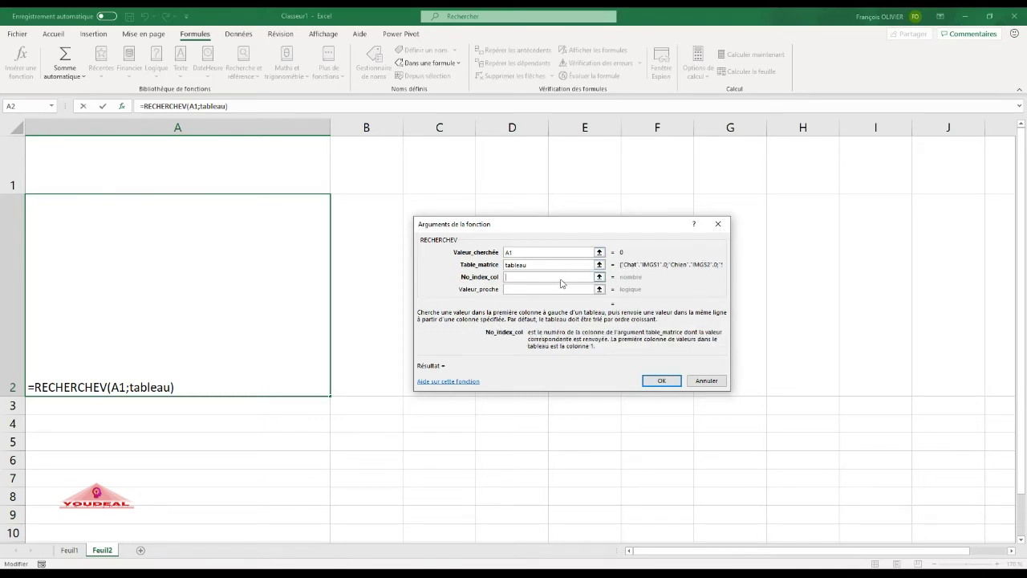
text(2)
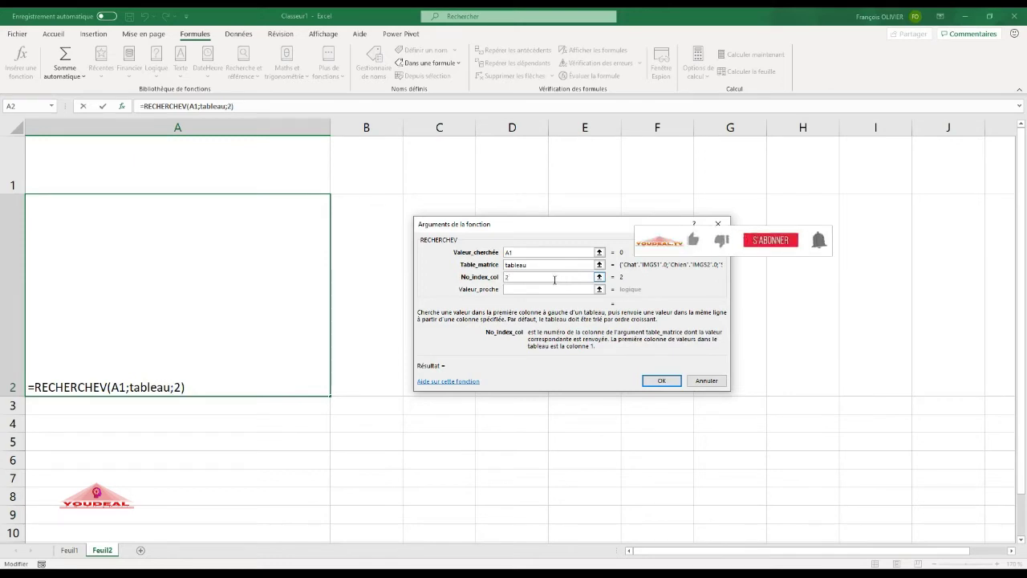
click(533, 289)
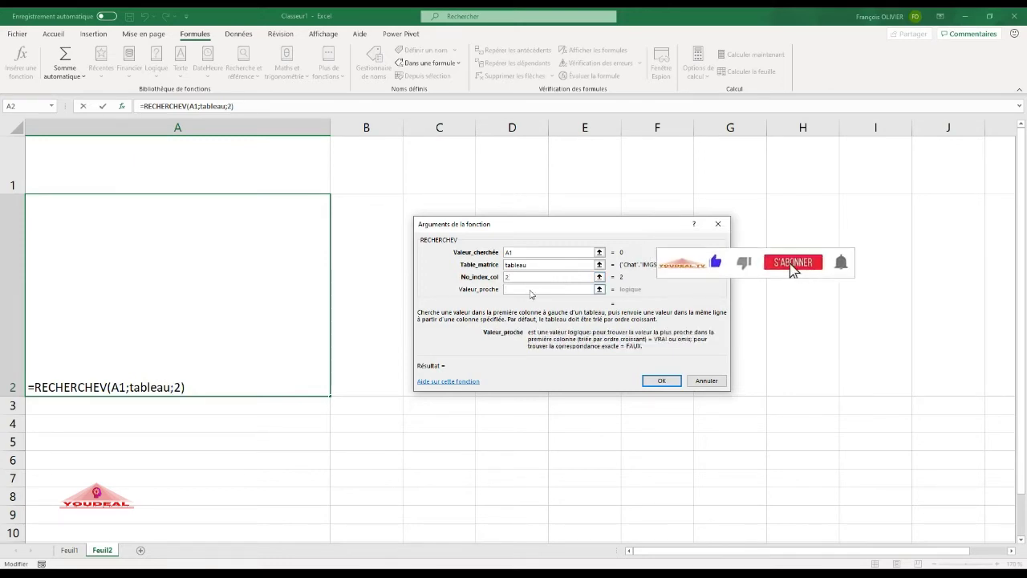
text(fau)
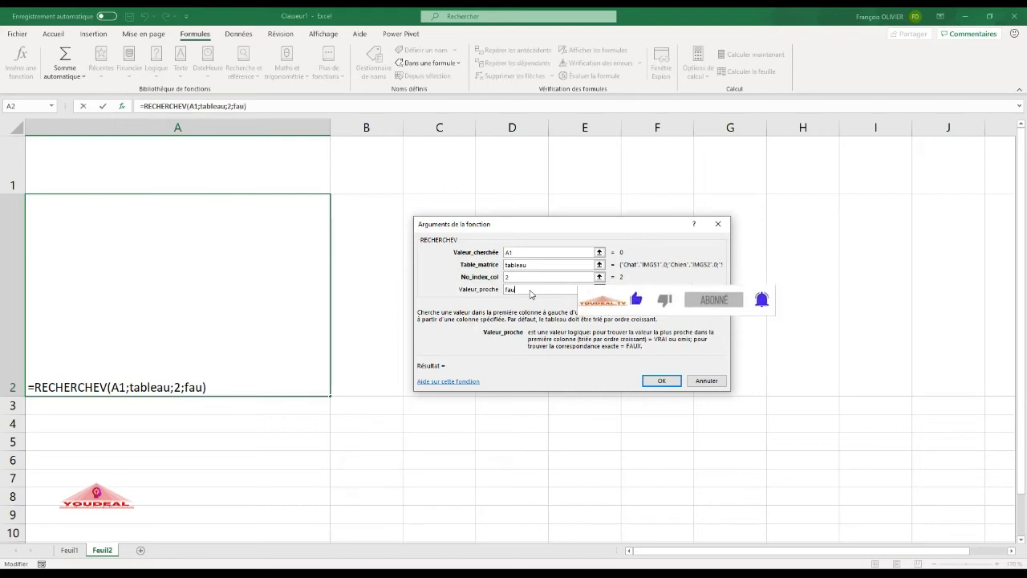
text(x)
click(656, 383)
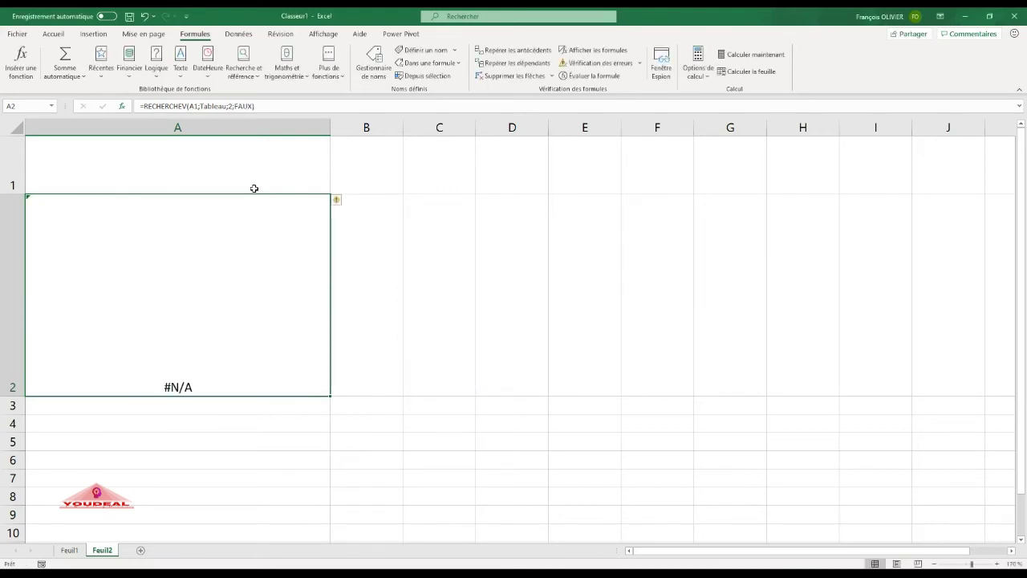
- Add a list data validation to cell A1 of Feuil2, using the animal names in Feuil1!$A$1:$A$3 as source
click(251, 185)
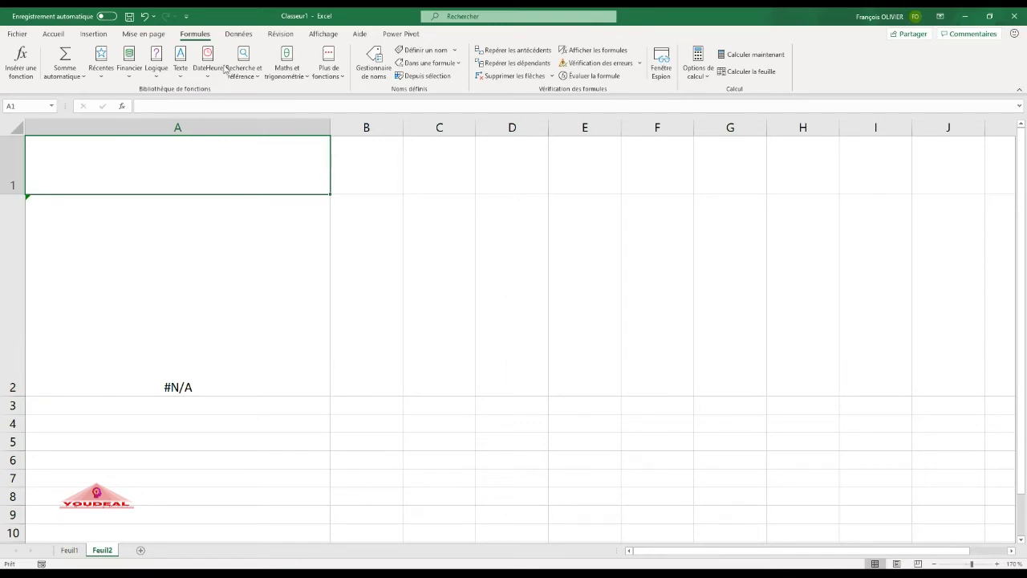
click(239, 34)
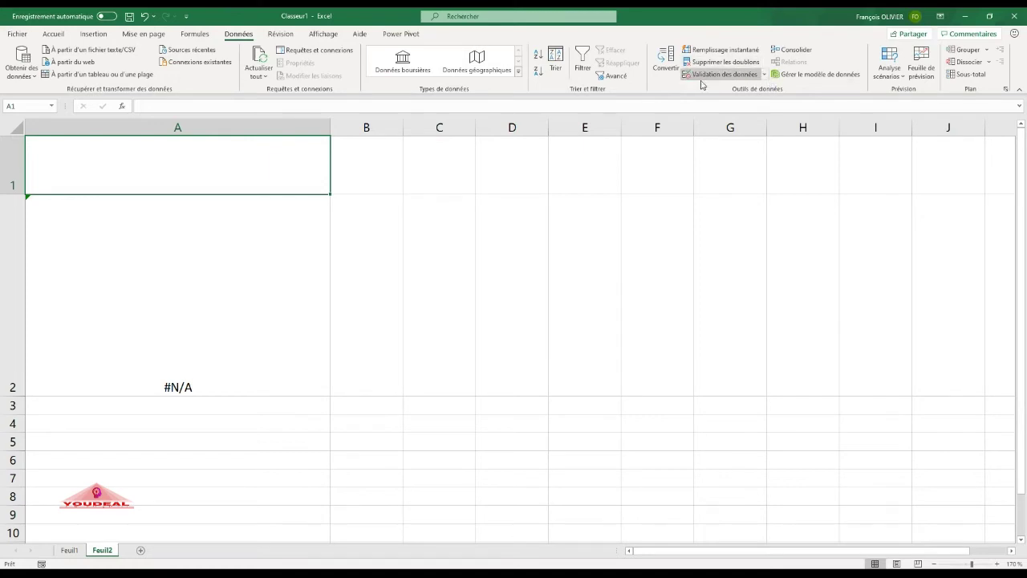
click(725, 74)
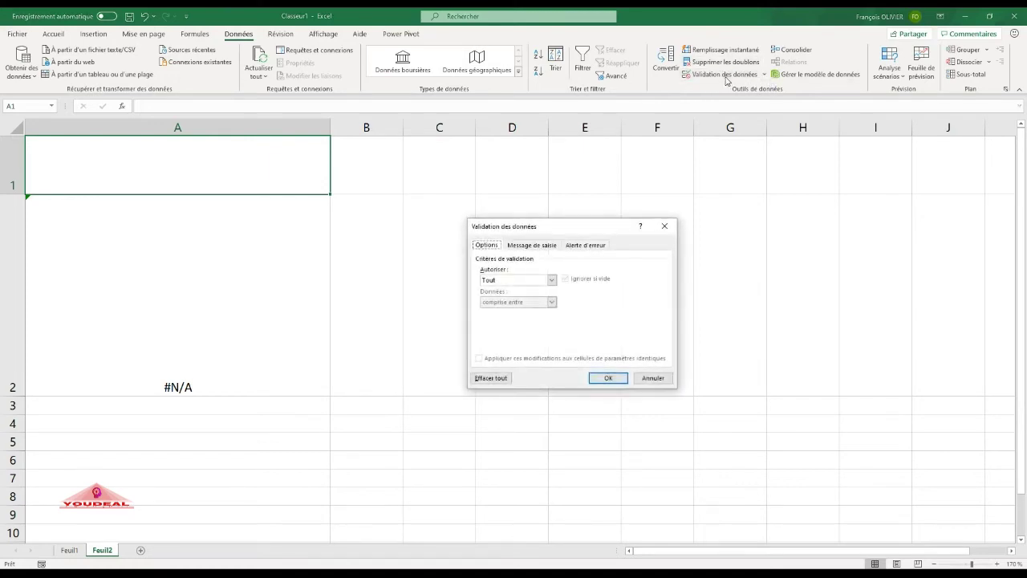
click(551, 280)
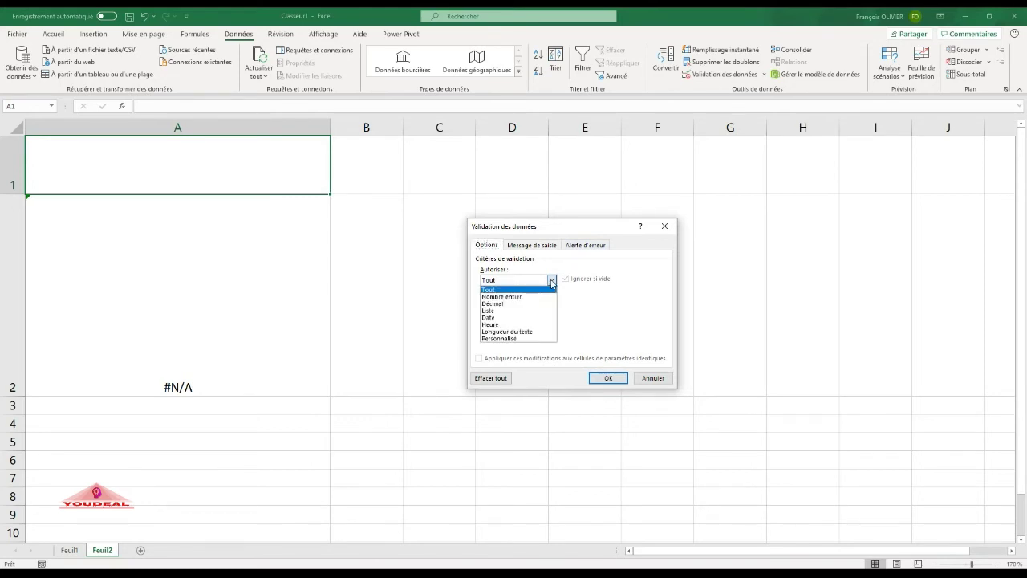
click(534, 311)
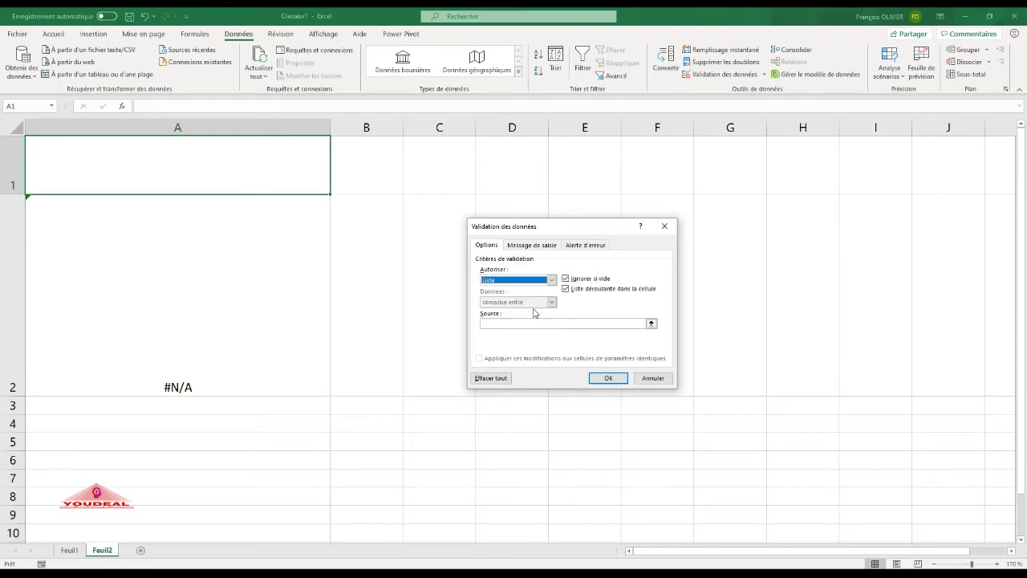
click(531, 323)
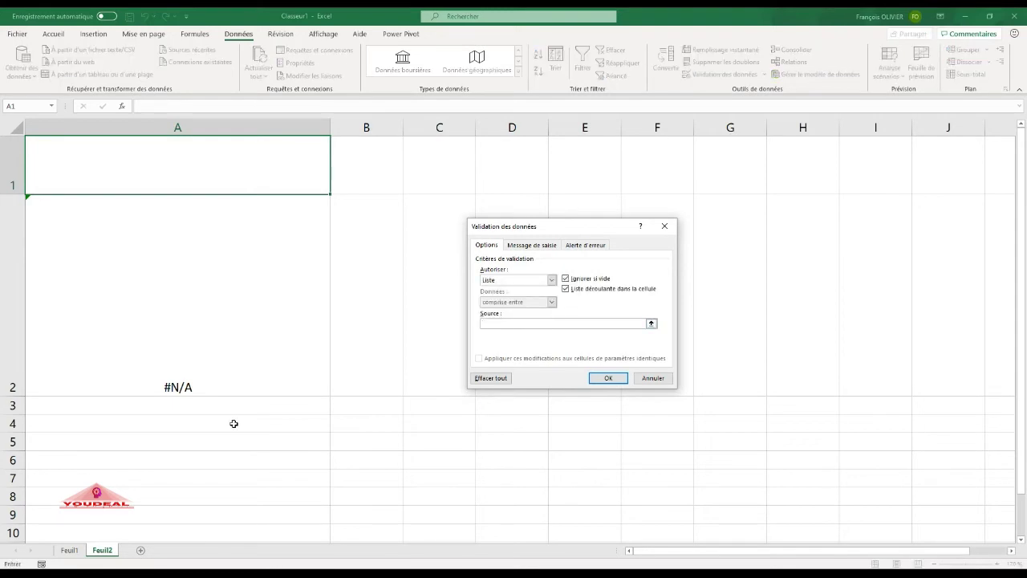
click(70, 549)
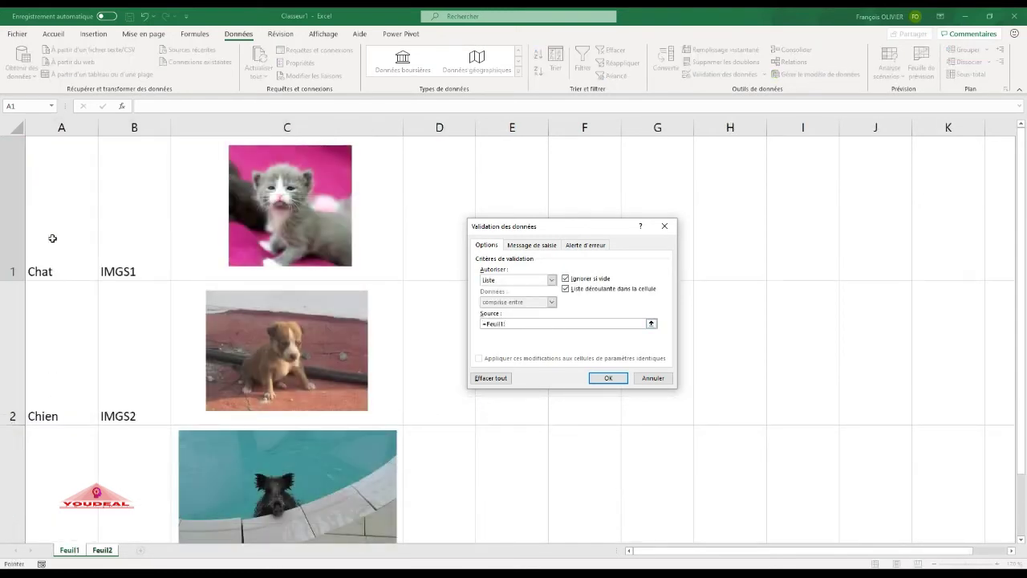
click(57, 273)
drag(57, 273, 34, 455)
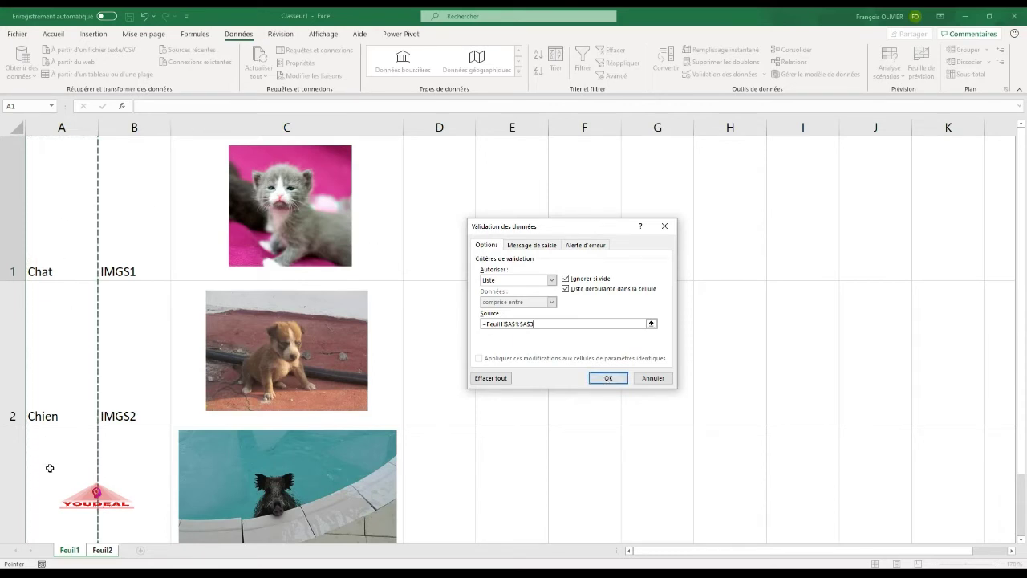
click(609, 378)
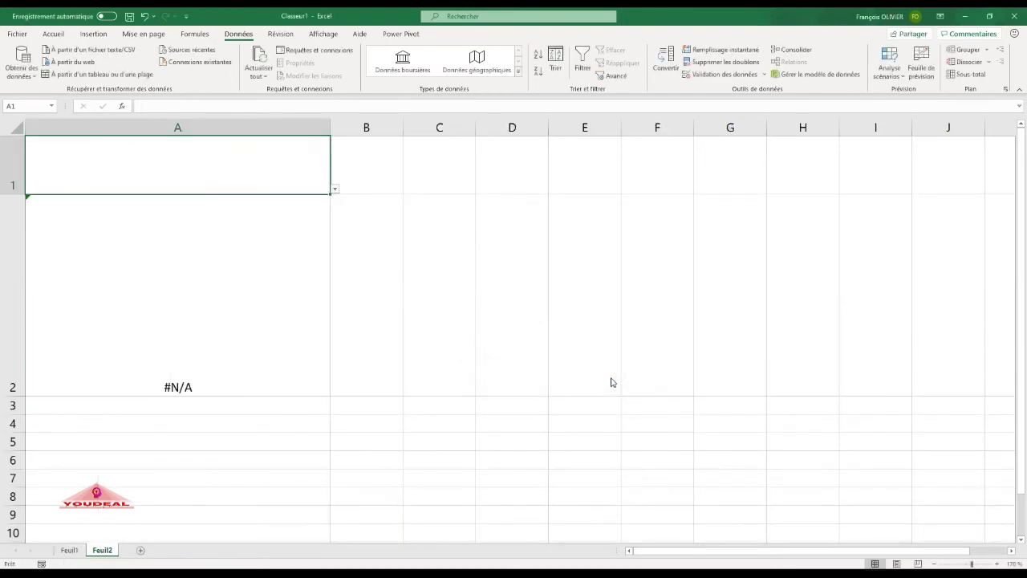
- Test the list in A1 by choosing Chat, Chien and finally Sanglier
click(335, 189)
click(318, 202)
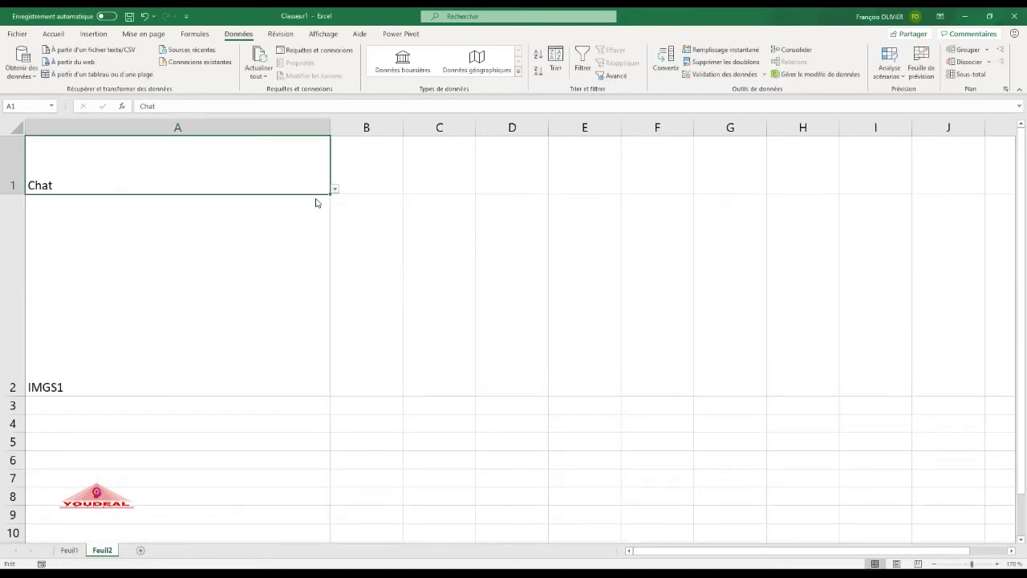
click(335, 190)
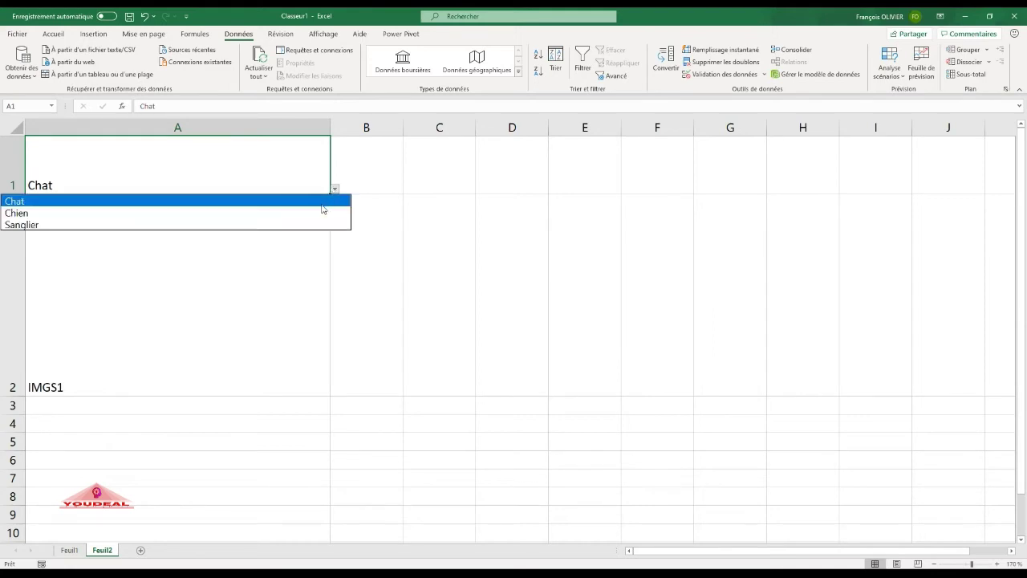
click(320, 213)
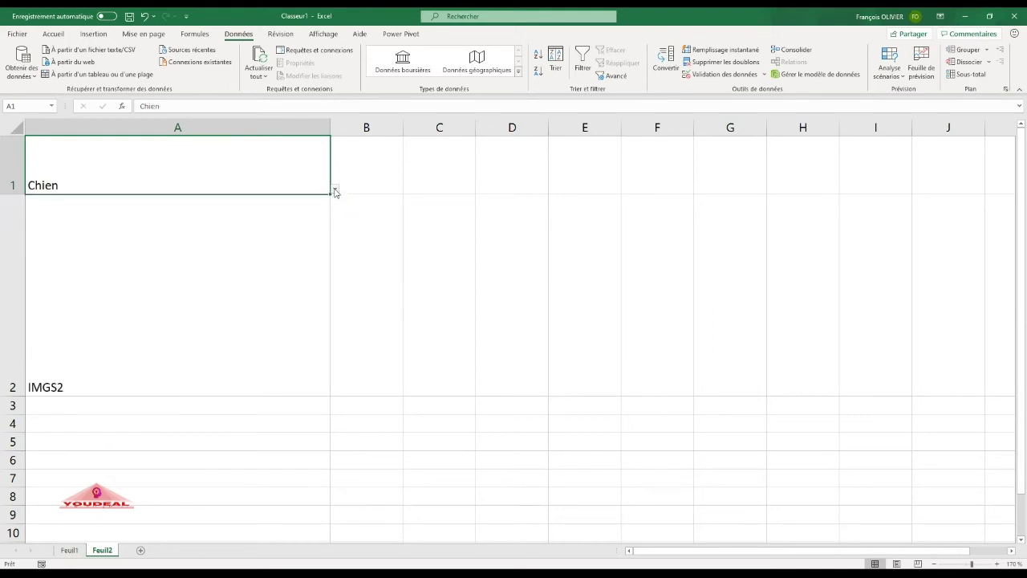
click(336, 192)
click(321, 222)
click(382, 233)
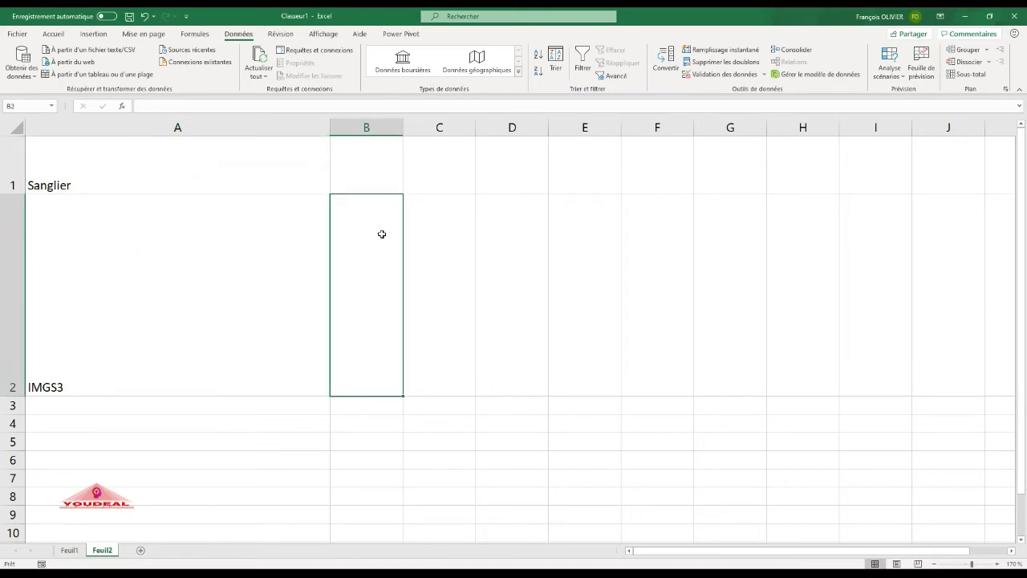
click(471, 238)
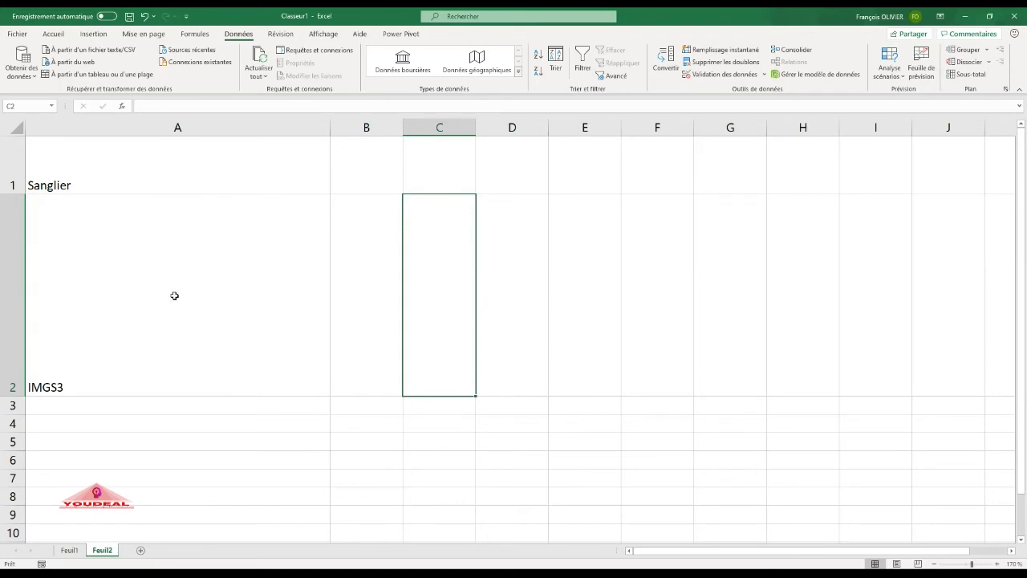
- Copy the empty cell E1 of Feuil1 and paste it as a linked picture in cell B2 of Feuil2
click(69, 550)
click(503, 226)
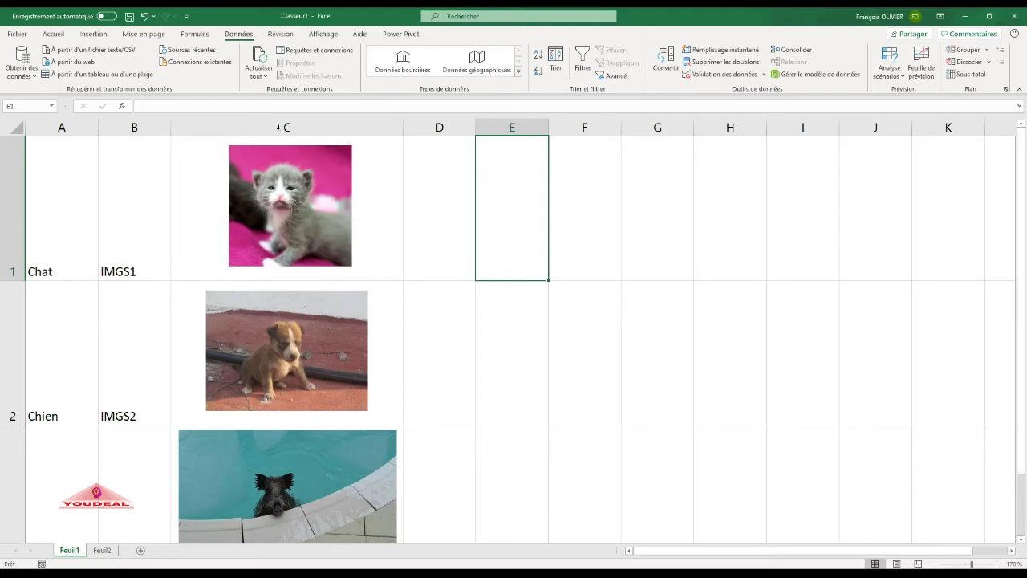
click(51, 35)
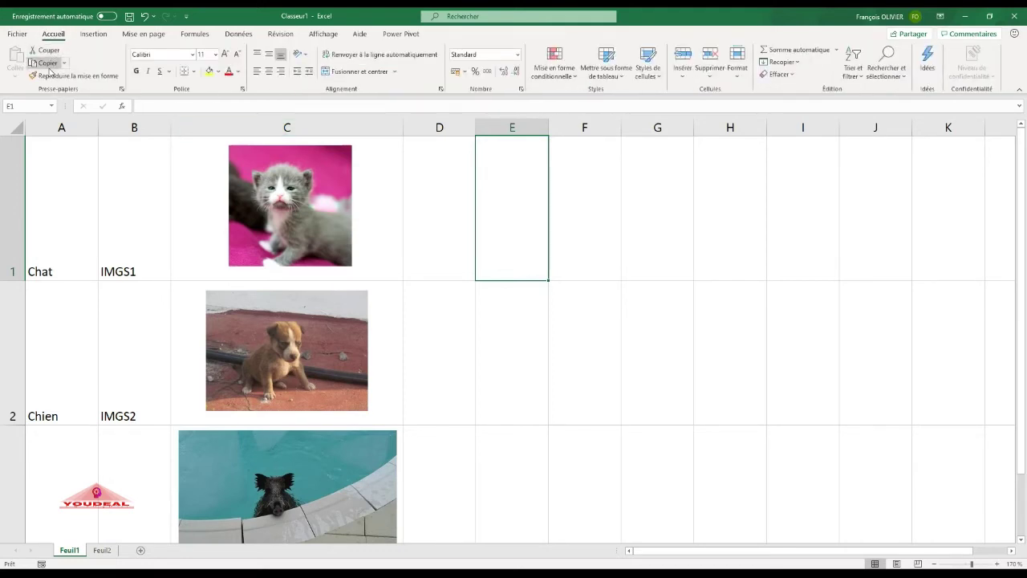
click(46, 62)
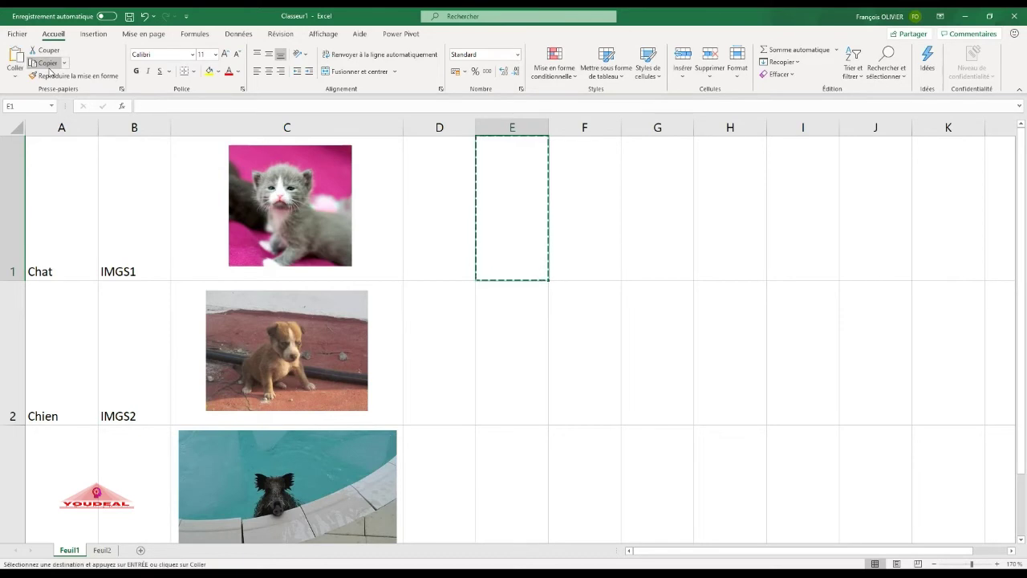
click(109, 551)
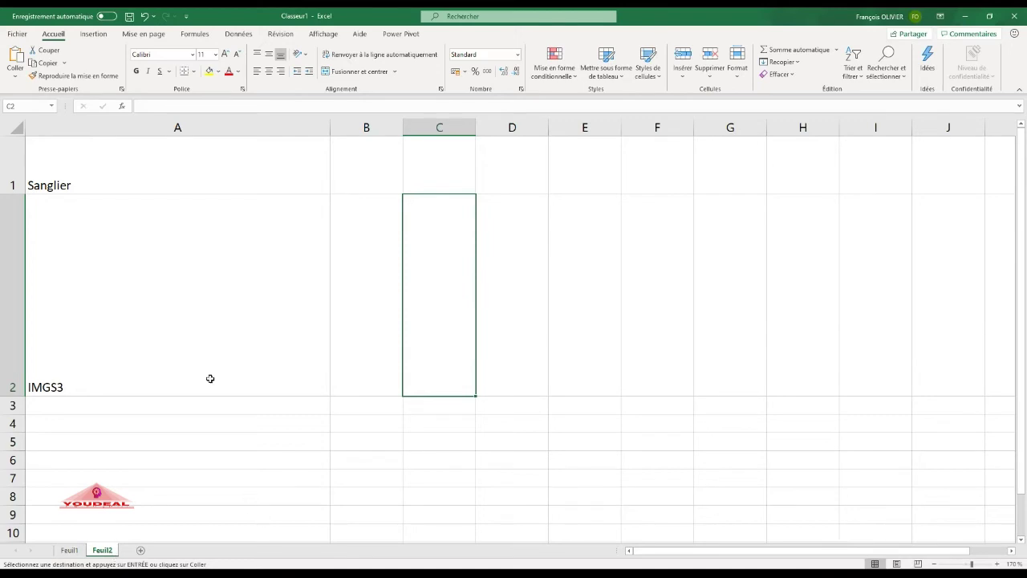
click(352, 328)
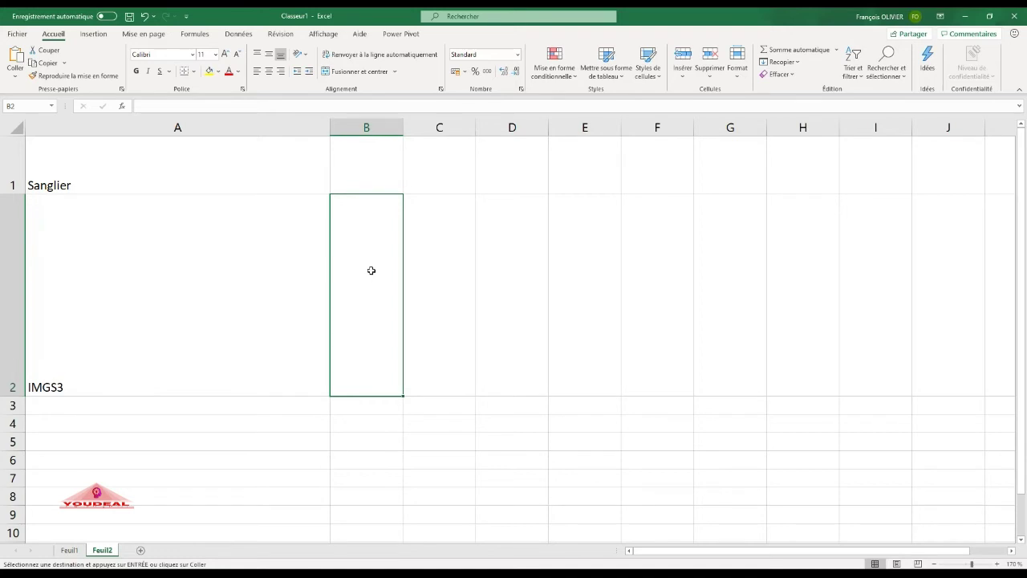
click(15, 77)
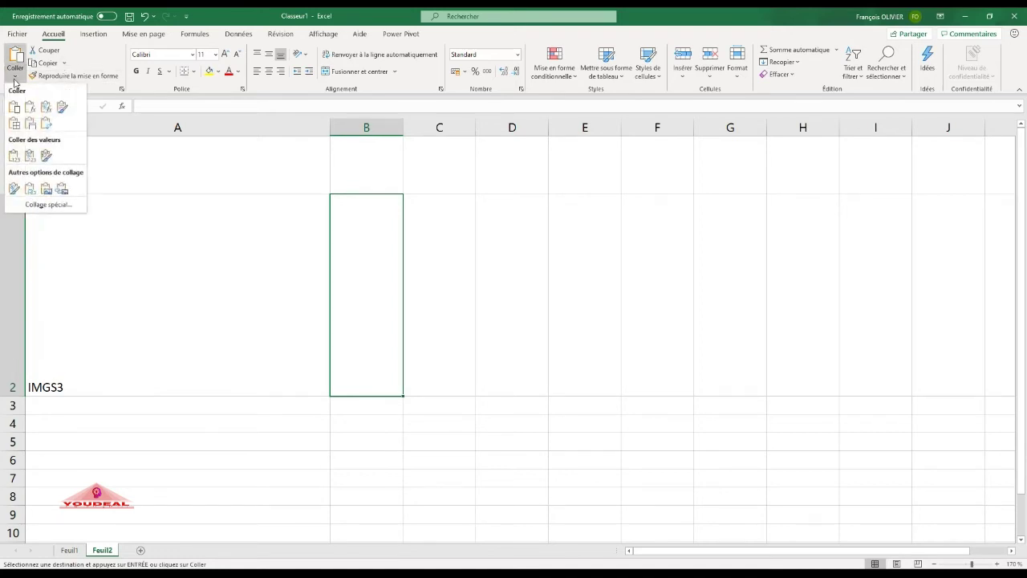
click(63, 191)
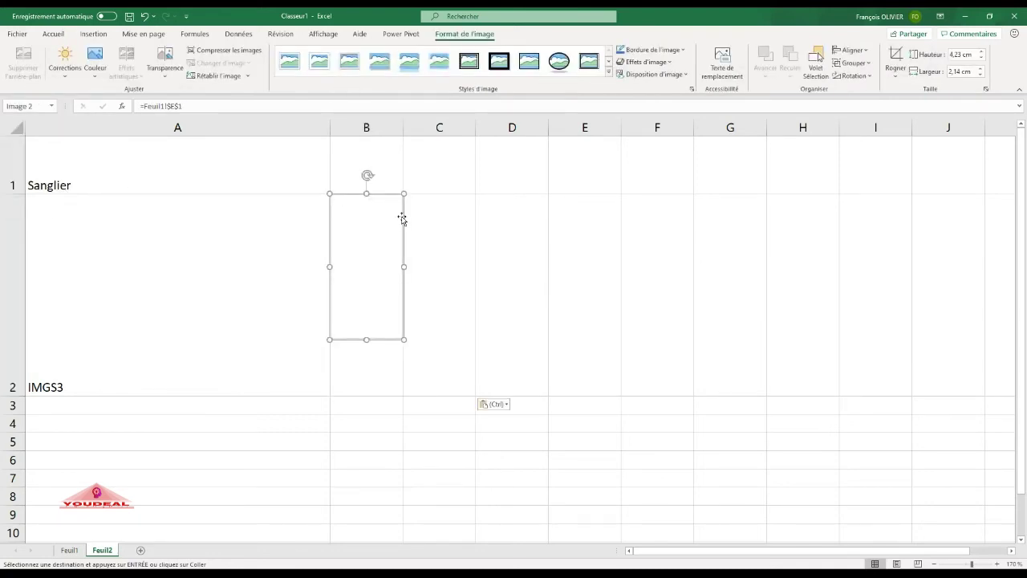
- Move the linked picture into cell A2 and enlarge it to about 5 cm high and 7.2 cm wide
drag(385, 220, 122, 222)
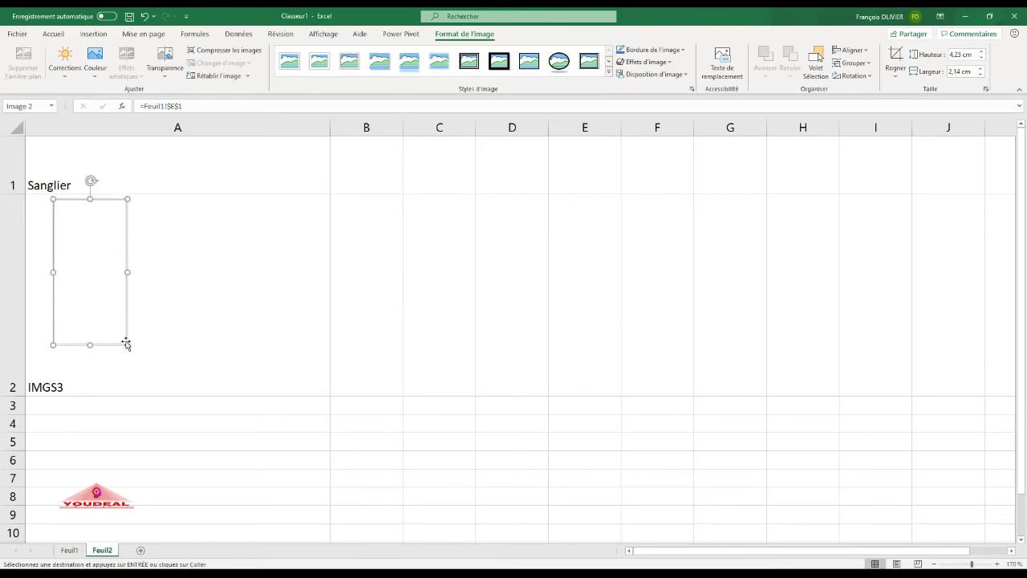
drag(126, 344, 298, 290)
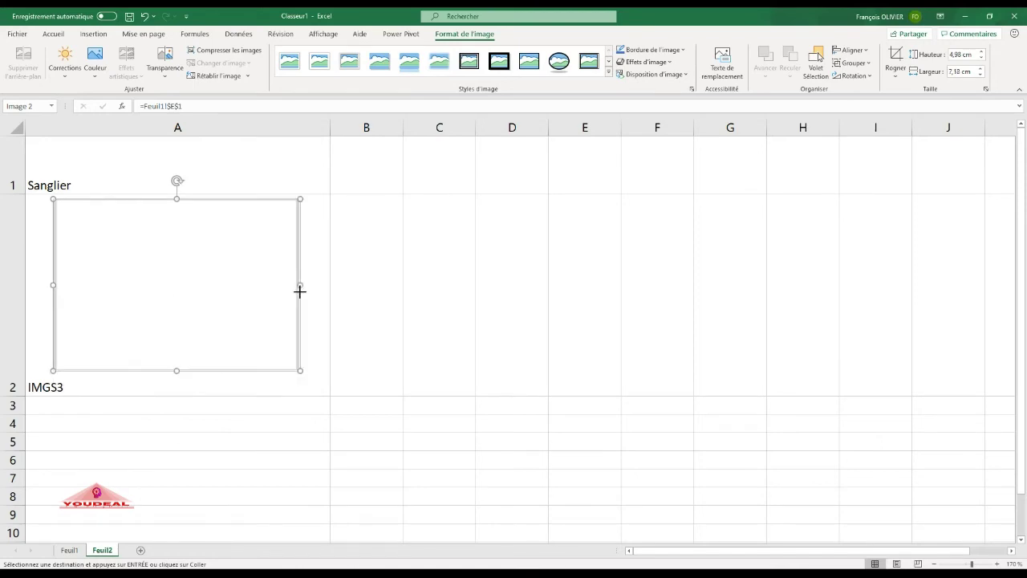
click(340, 285)
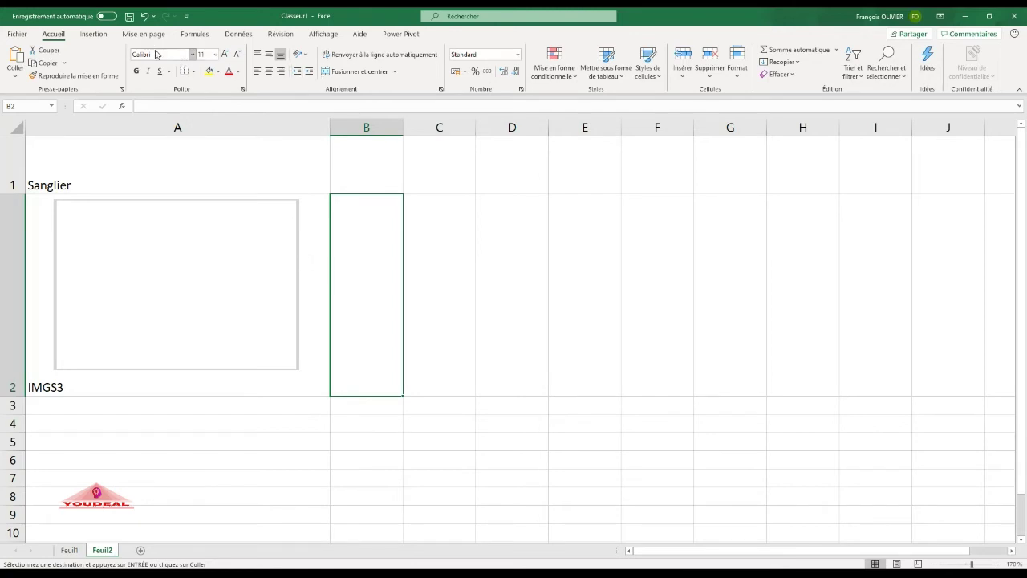
- Start a new workbook name Photo that refers to cell Feuil2!$A$2
click(195, 34)
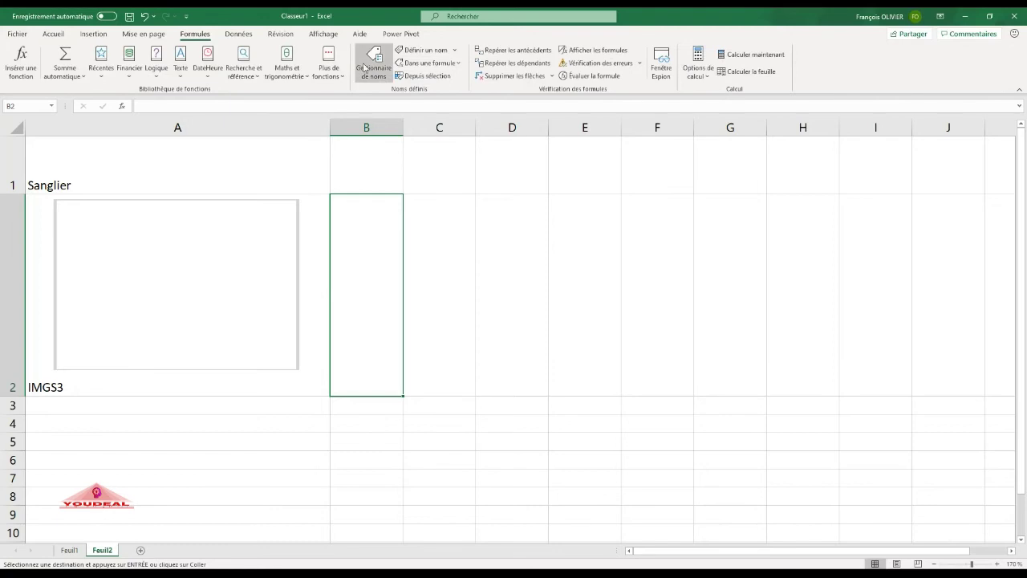
click(370, 62)
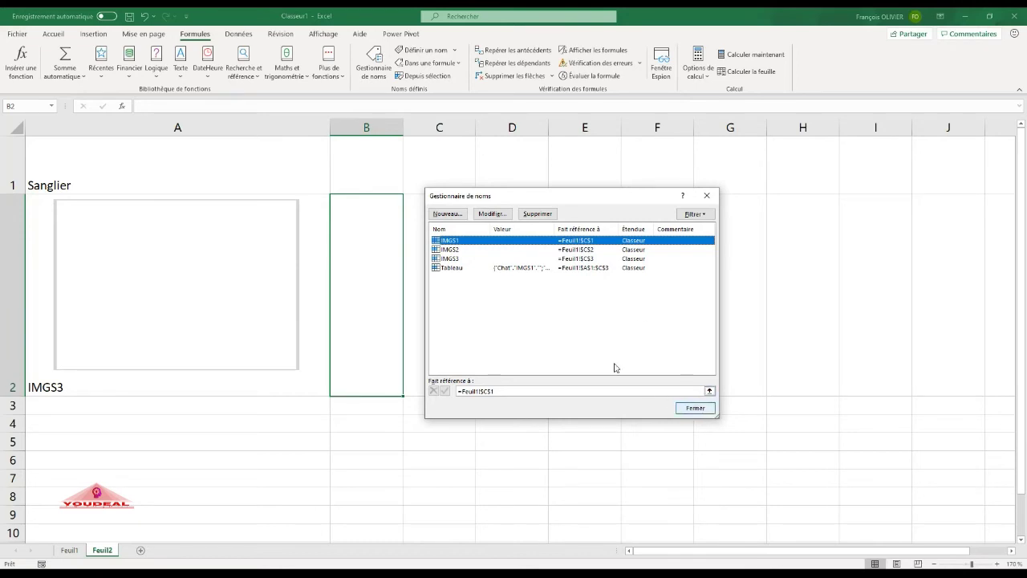
click(447, 213)
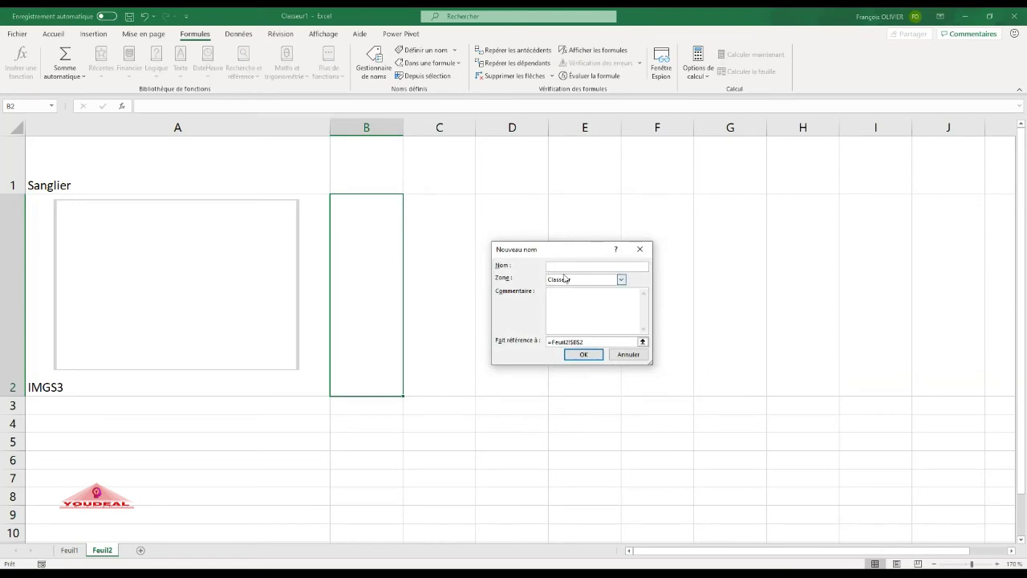
text(Photo)
click(591, 340)
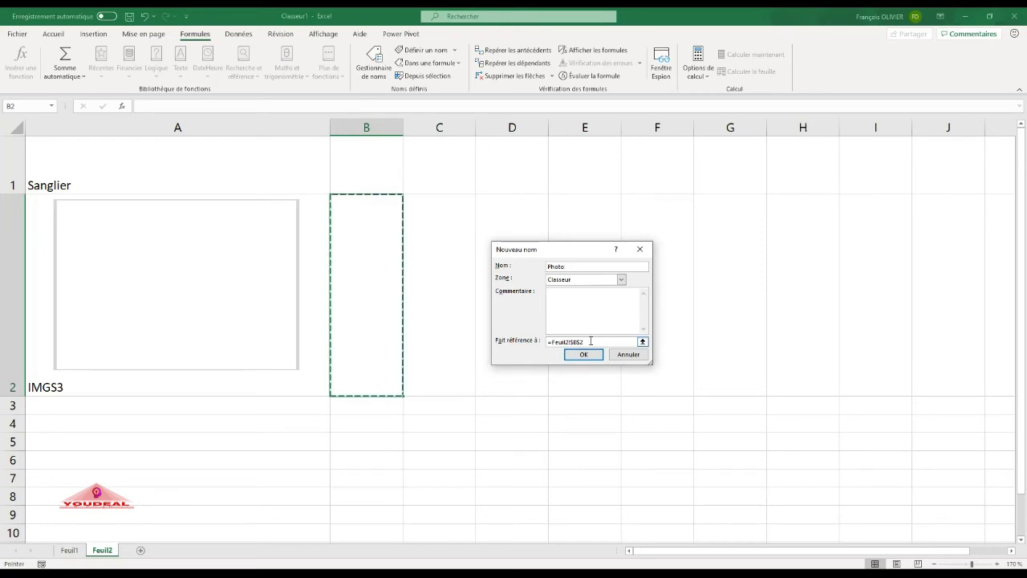
click(309, 362)
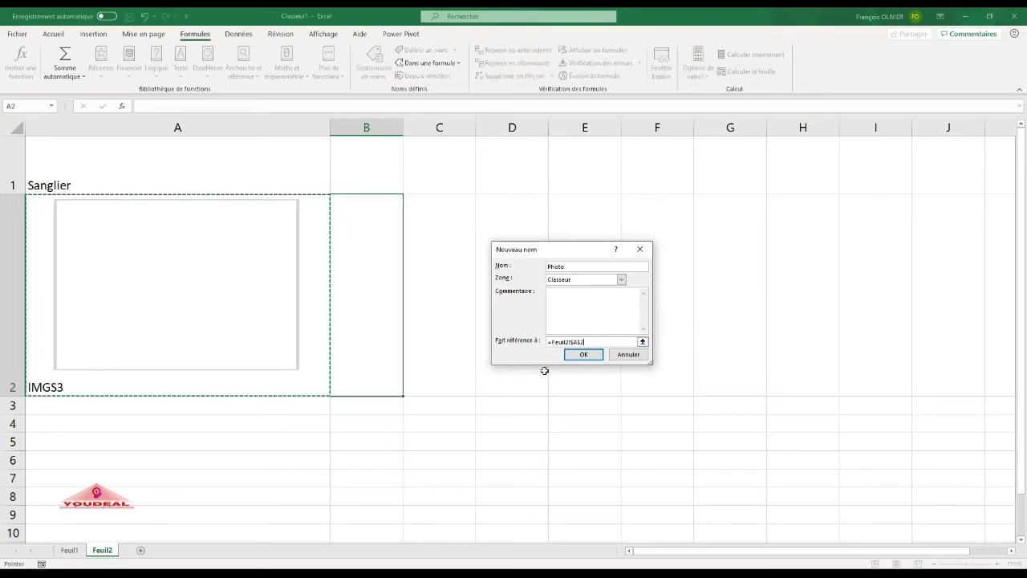
- Wrap the reference of the name Photo in INDIRECT, giving =INDIRECT(Feuil2!$A$2), and save the name
click(551, 342)
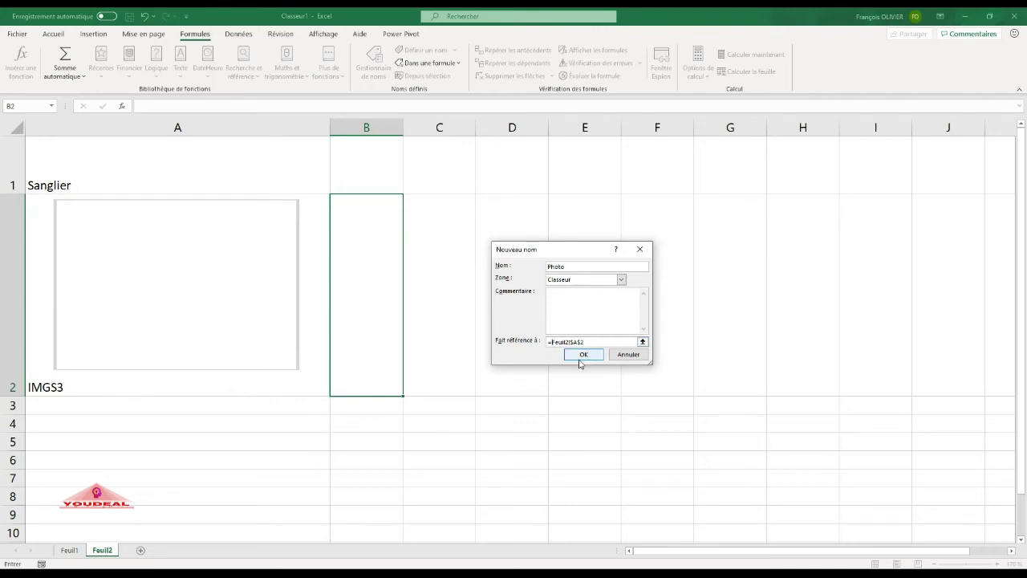
text(indirect()
click(581, 356)
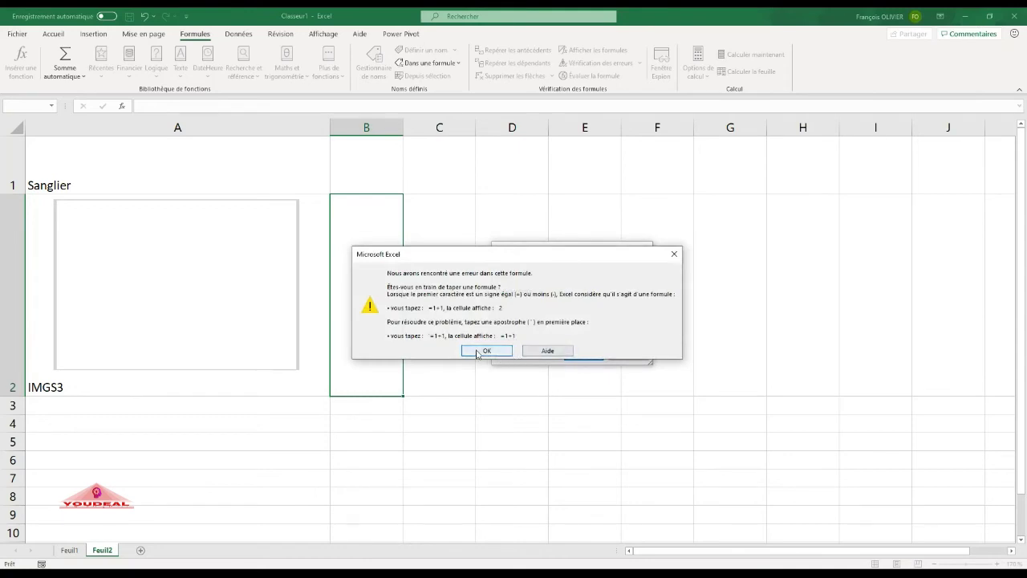
click(485, 351)
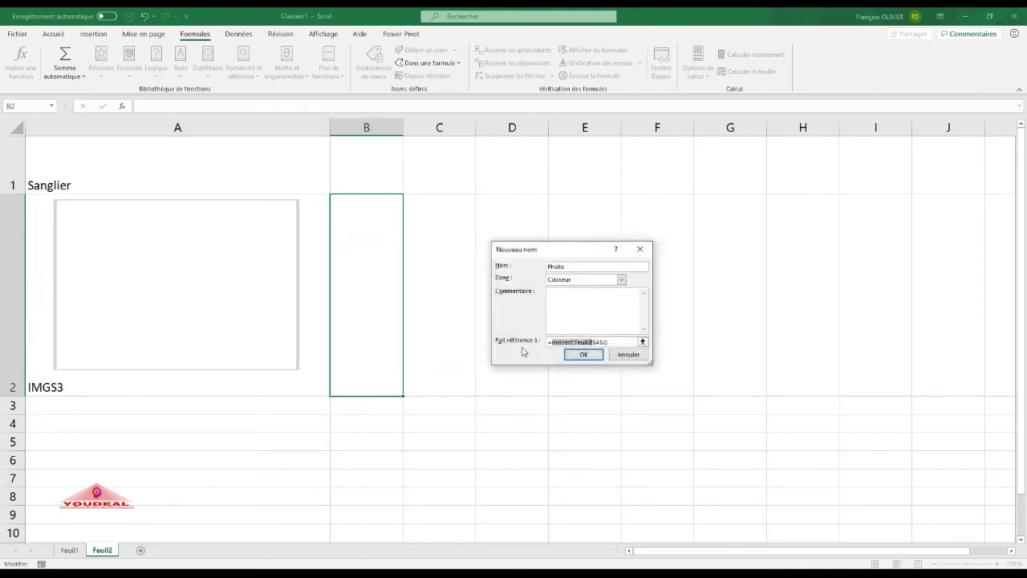
click(576, 341)
key(BackSpace)
text(()
click(585, 355)
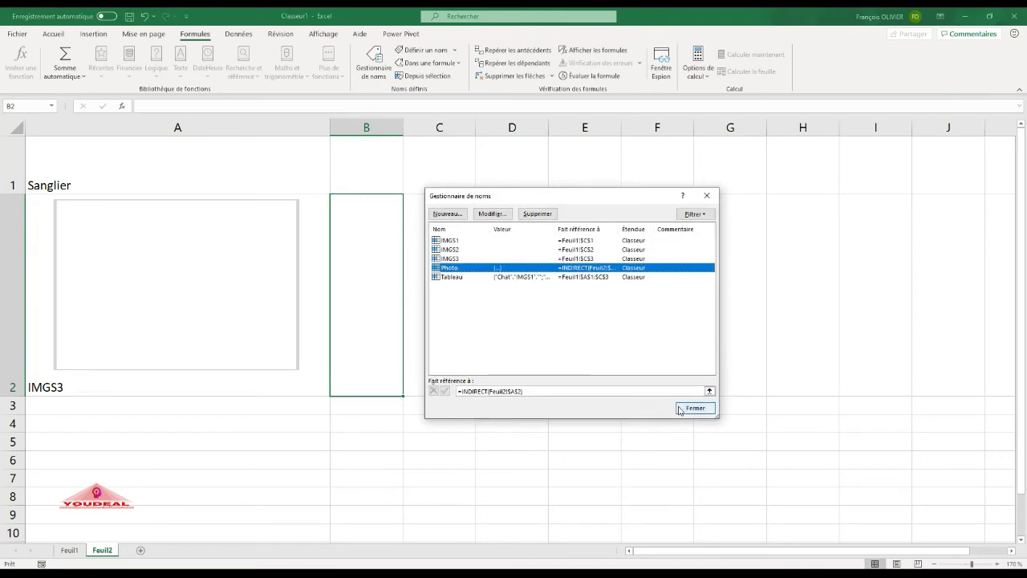
click(692, 409)
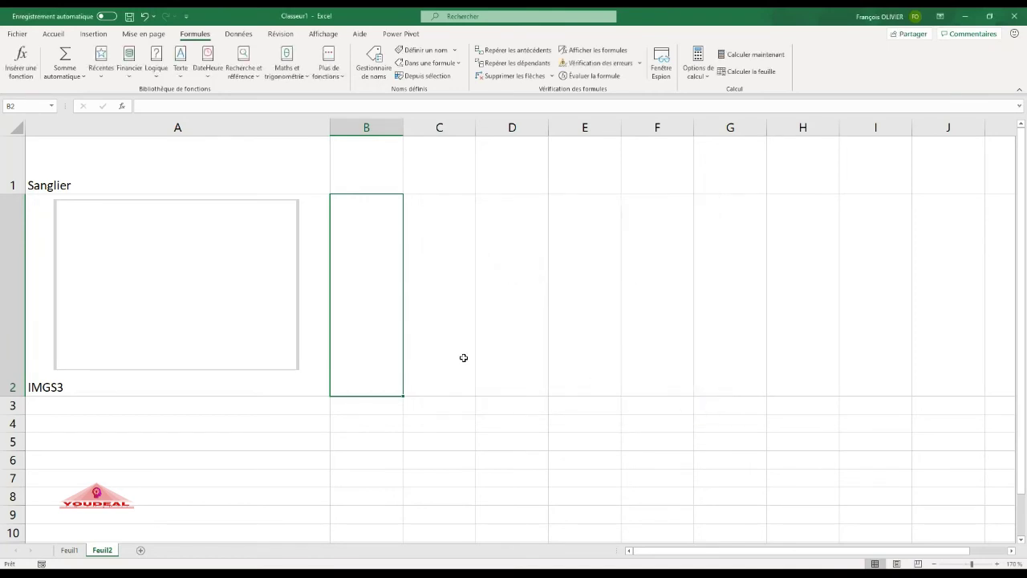
- Replace the linked picture's formula with =Photo and deselect the picture
click(276, 333)
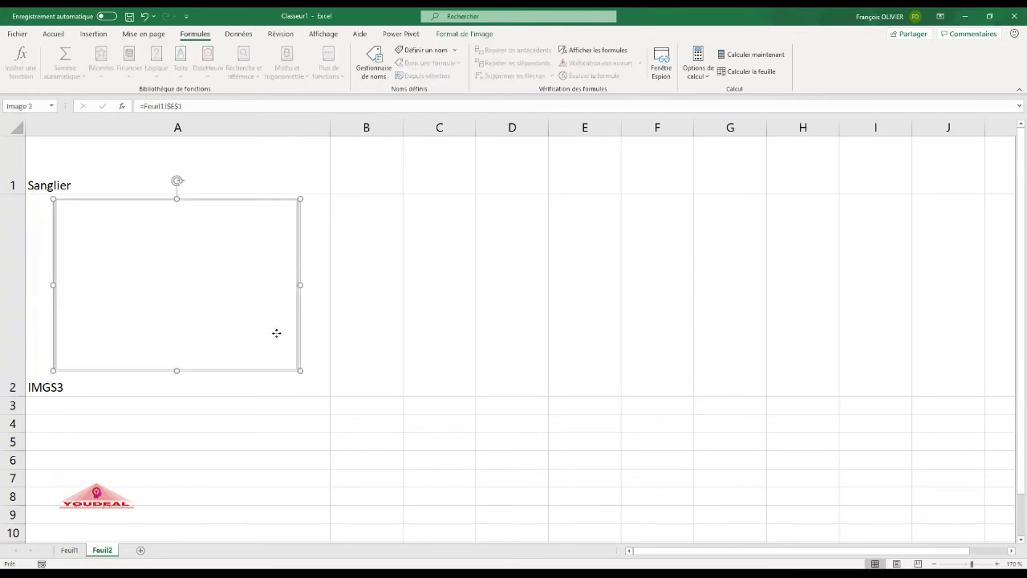
click(198, 108)
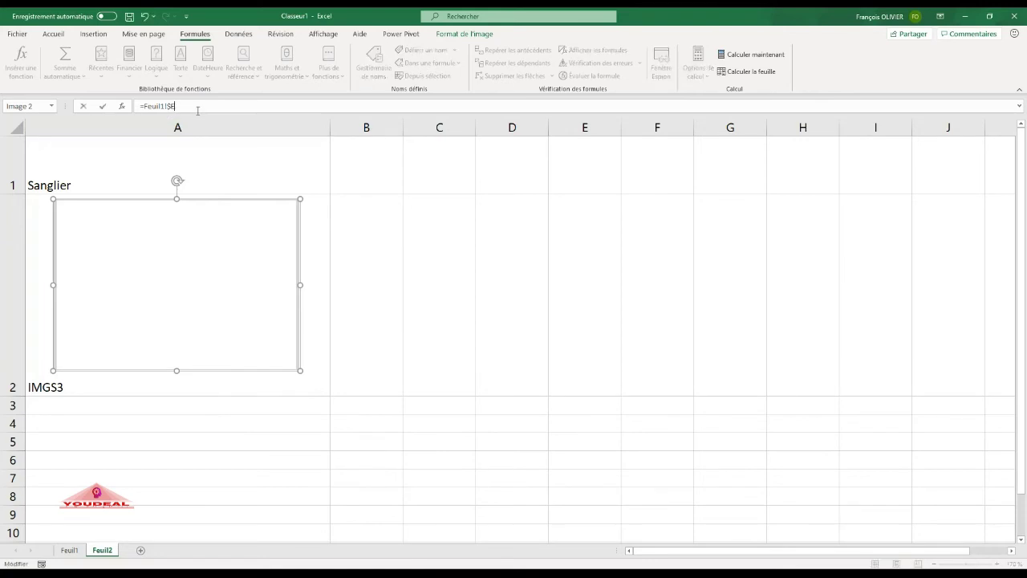
key(BackSpace)
key(BackSpace)
key(BackSpace)
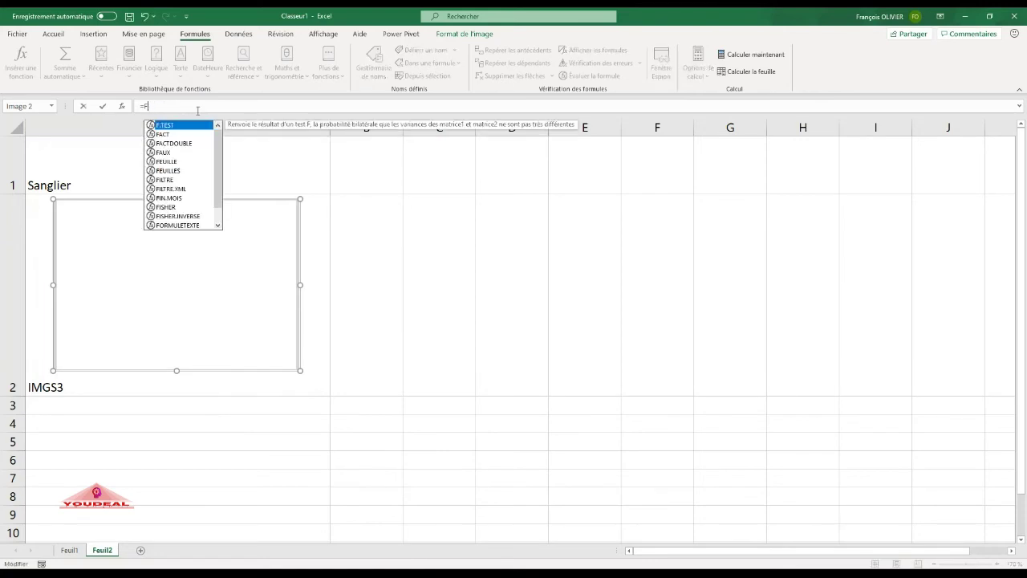
text(p)
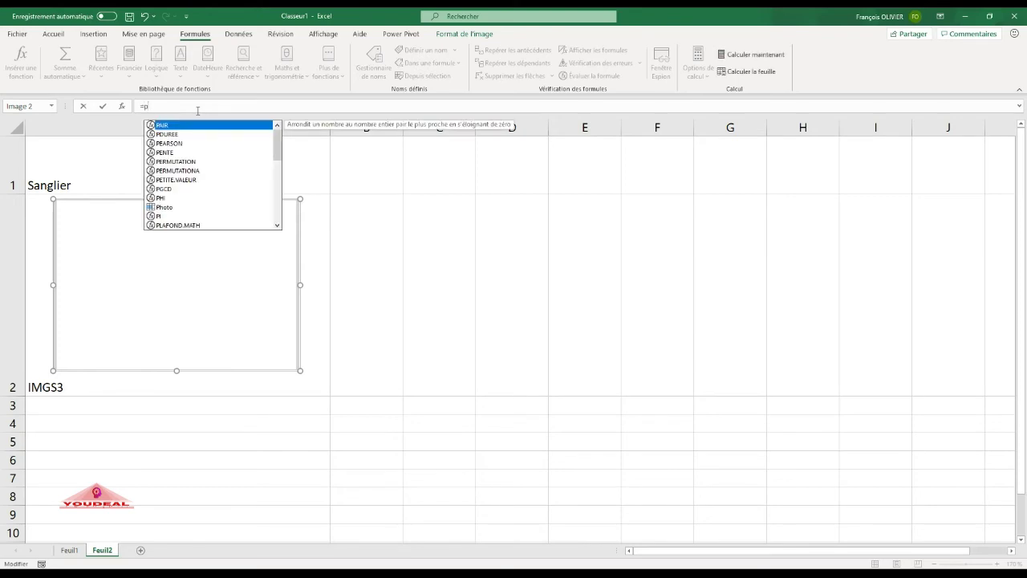
text(ho)
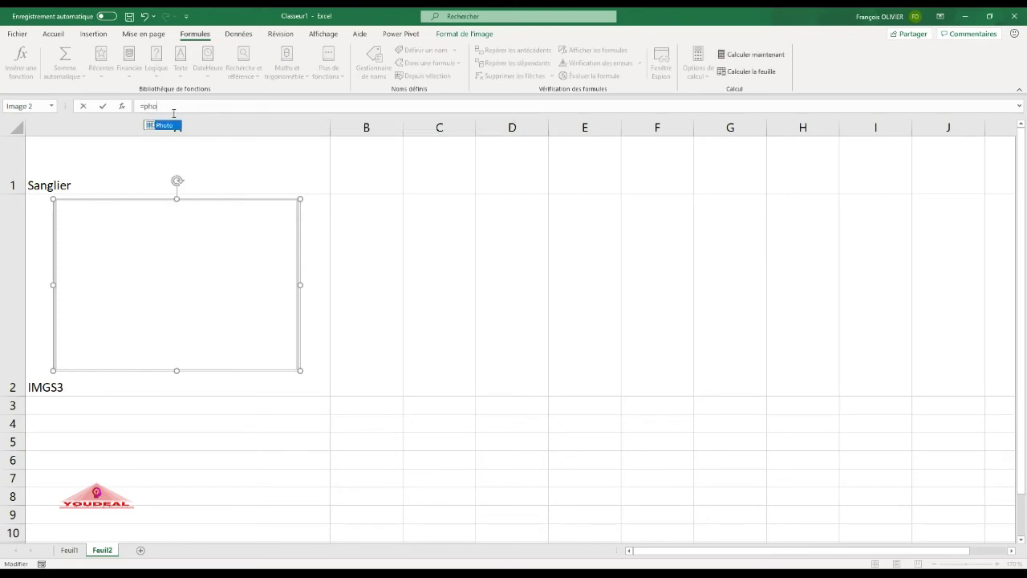
double_click(165, 126)
key(Return)
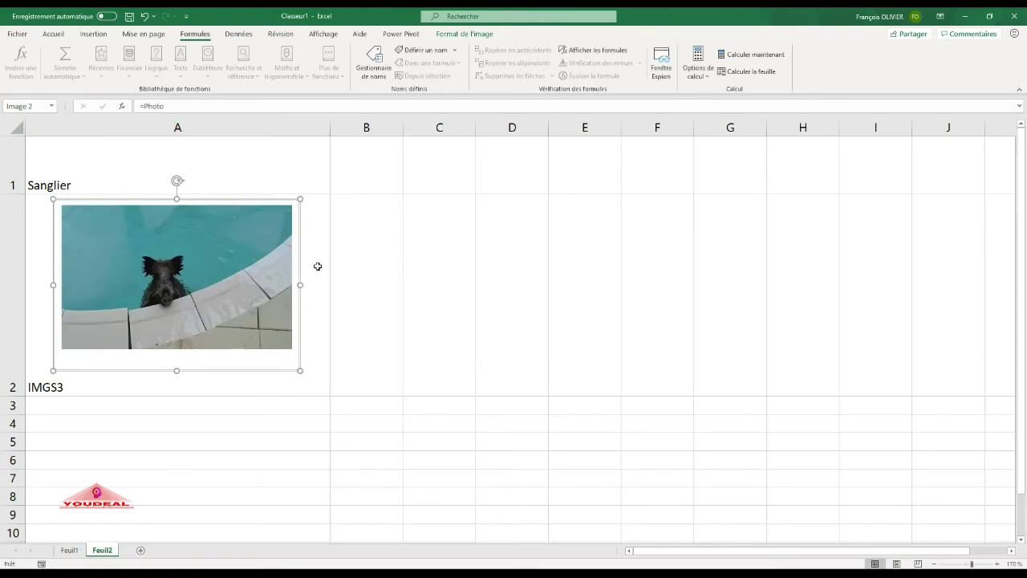
click(316, 266)
click(401, 262)
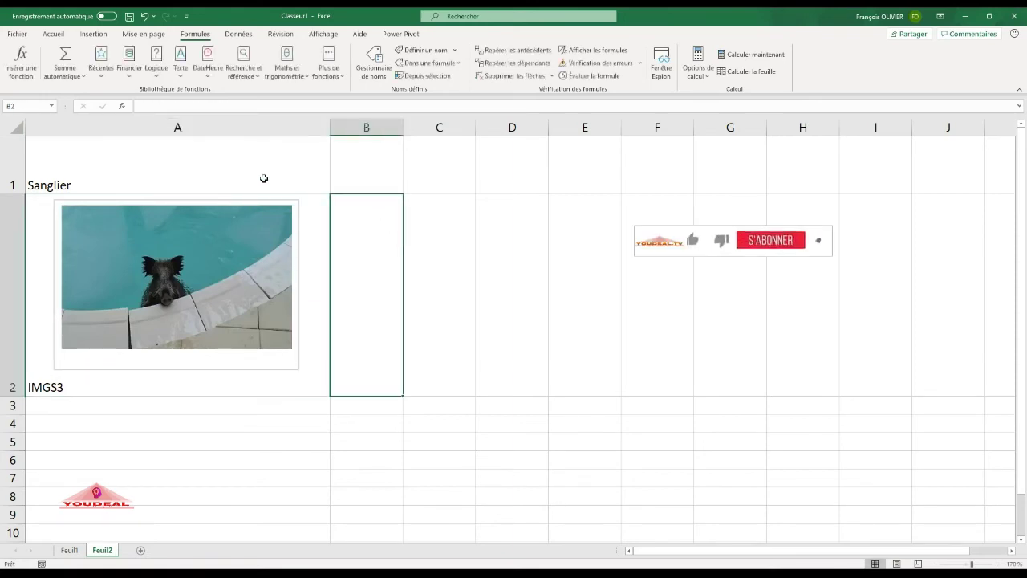
- Hide the lookup text in cell A2 by setting its font color to white
click(37, 339)
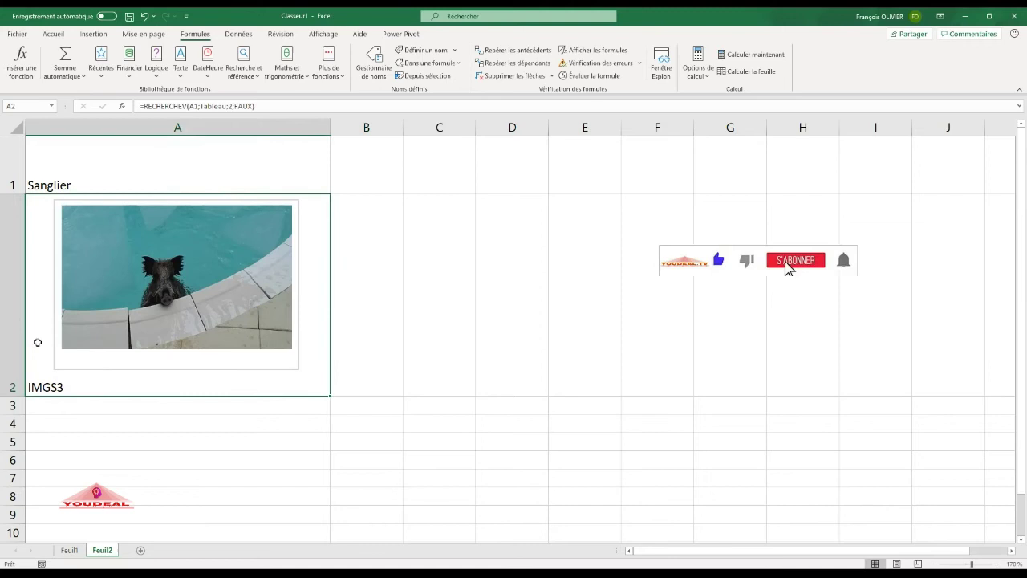
click(53, 34)
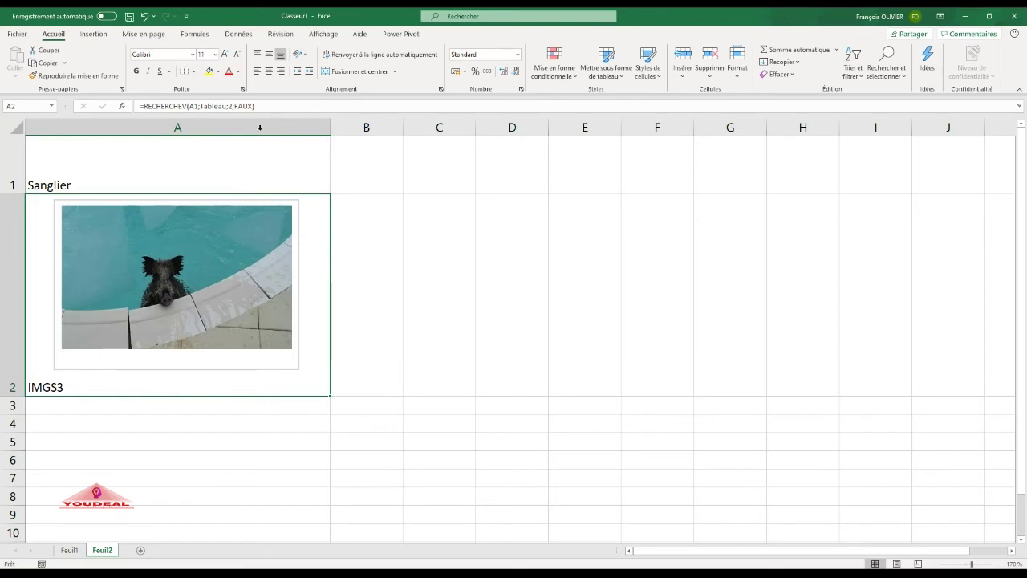
click(237, 72)
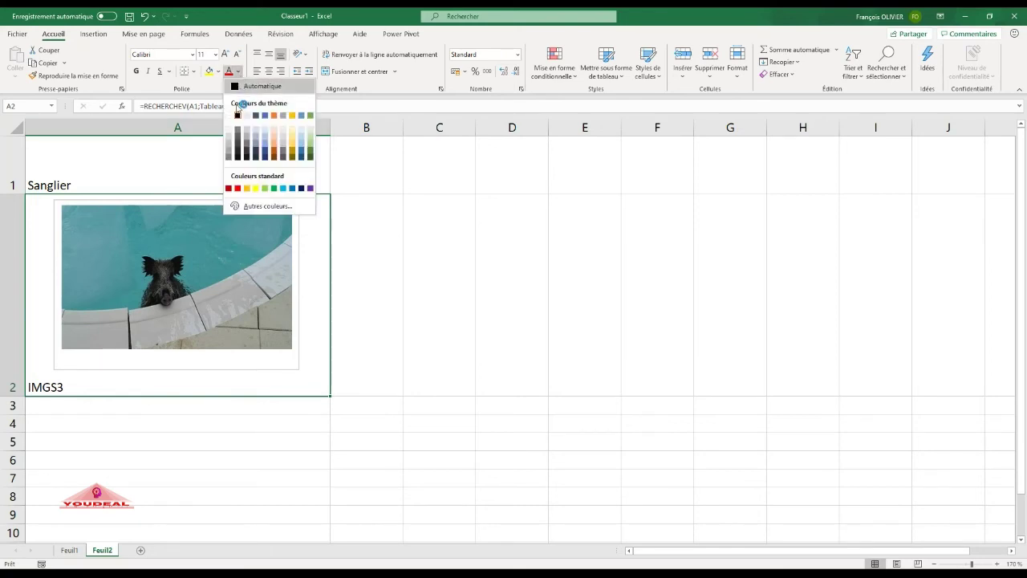
click(230, 116)
click(430, 212)
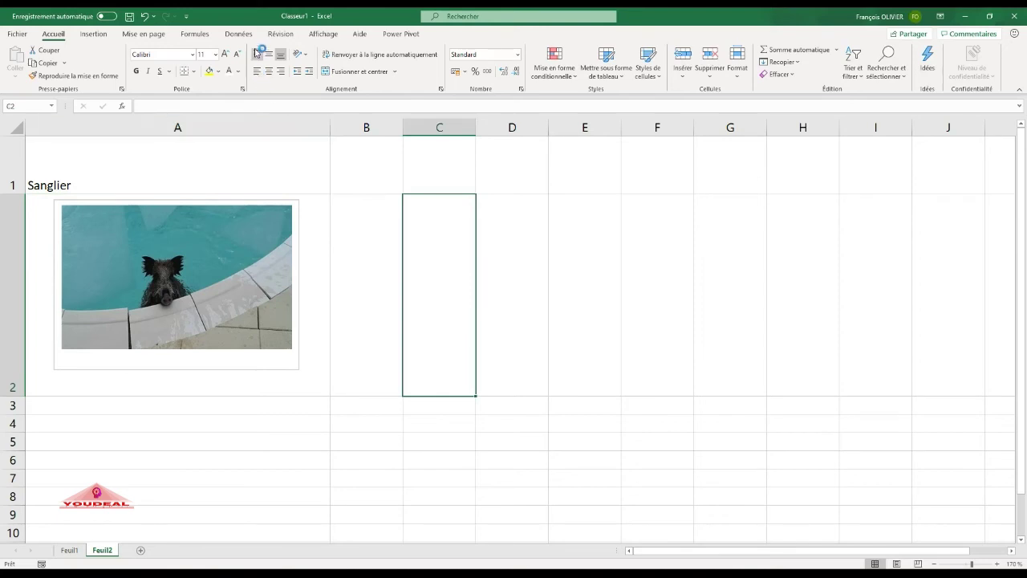
- Turn off the gridlines on Feuil2
click(306, 35)
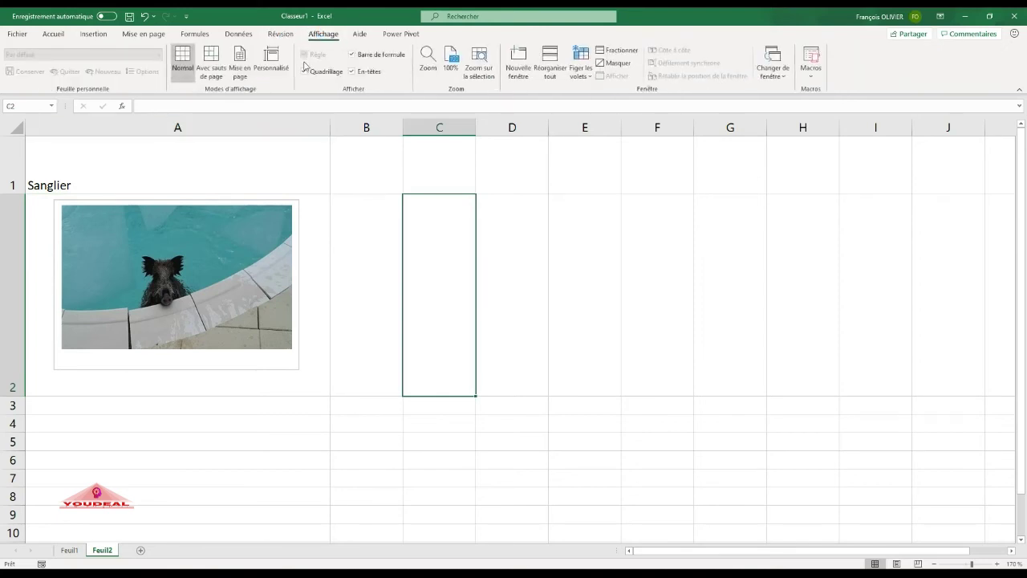
click(305, 72)
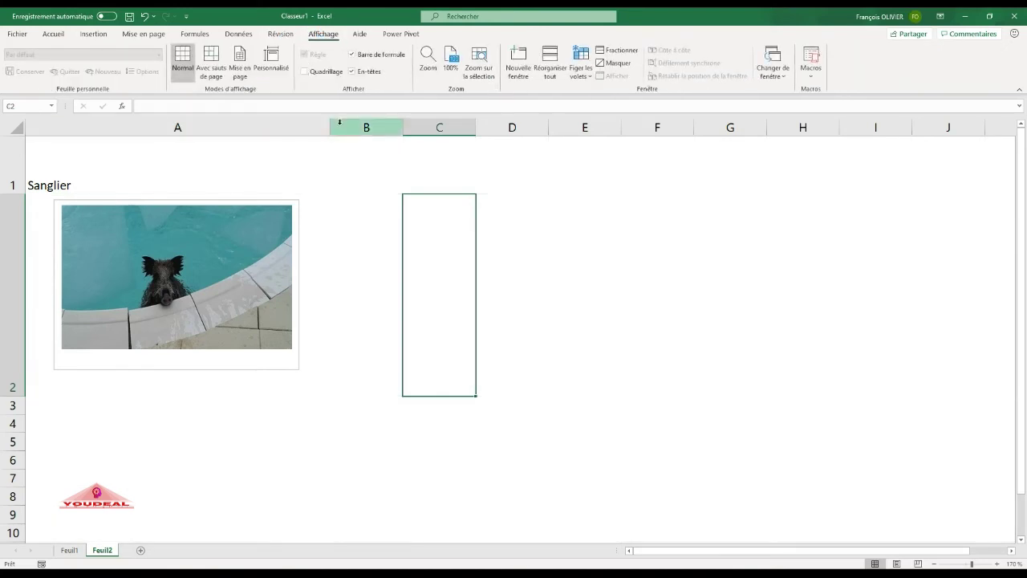
click(381, 183)
- Center the animal name in cell A1 horizontally and vertically and make it bold
click(160, 154)
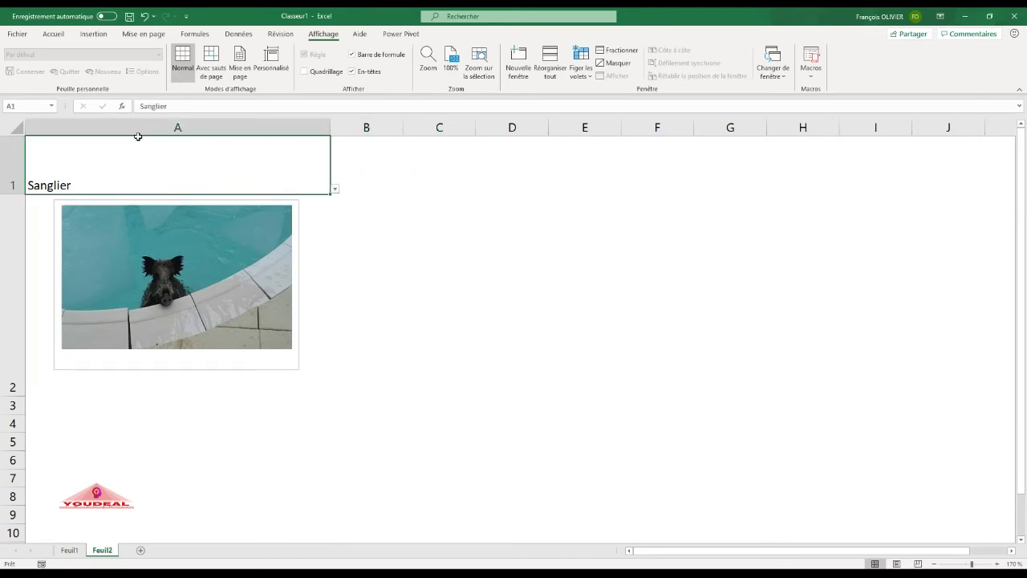
click(59, 34)
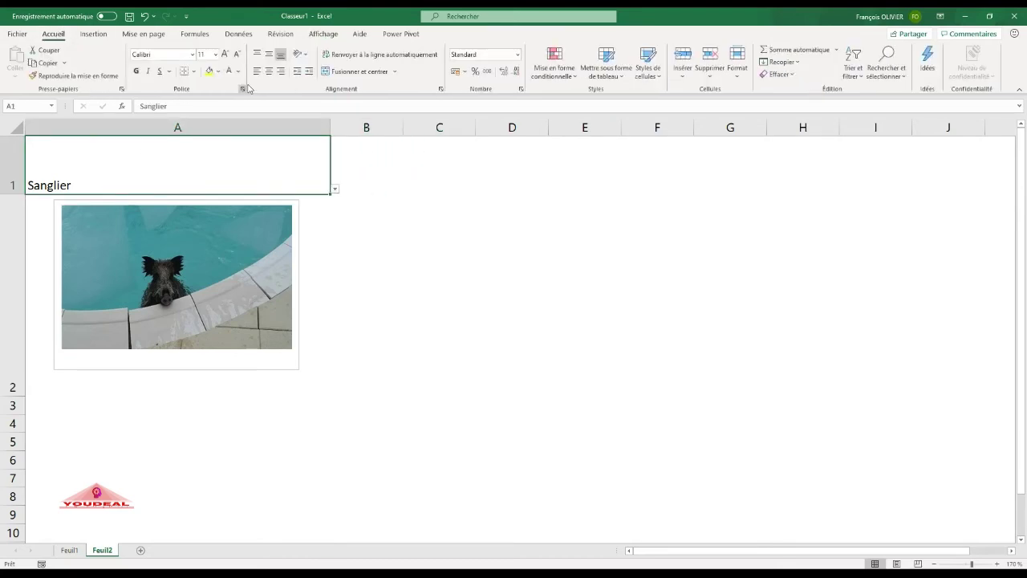
click(271, 55)
click(269, 70)
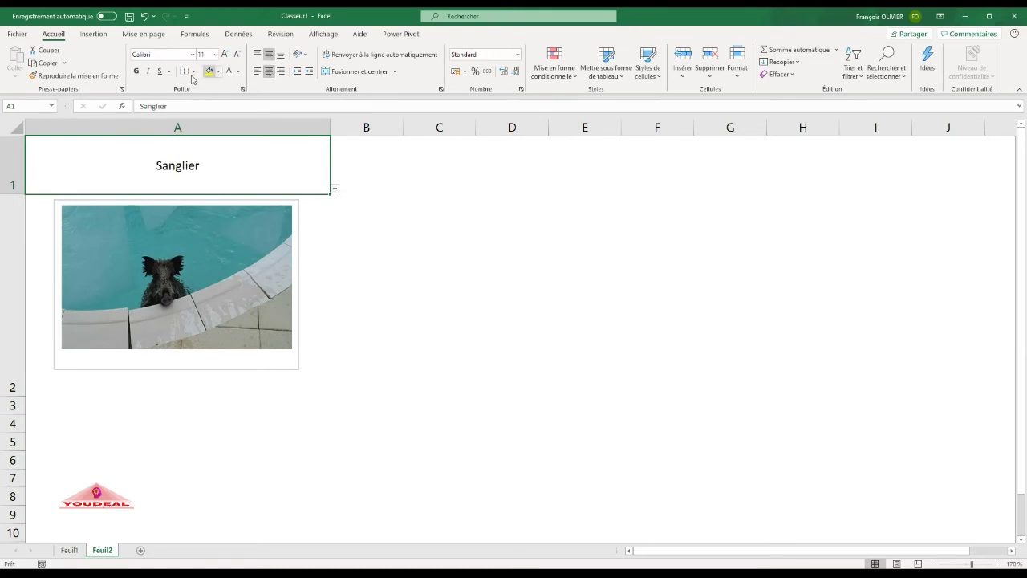
click(135, 71)
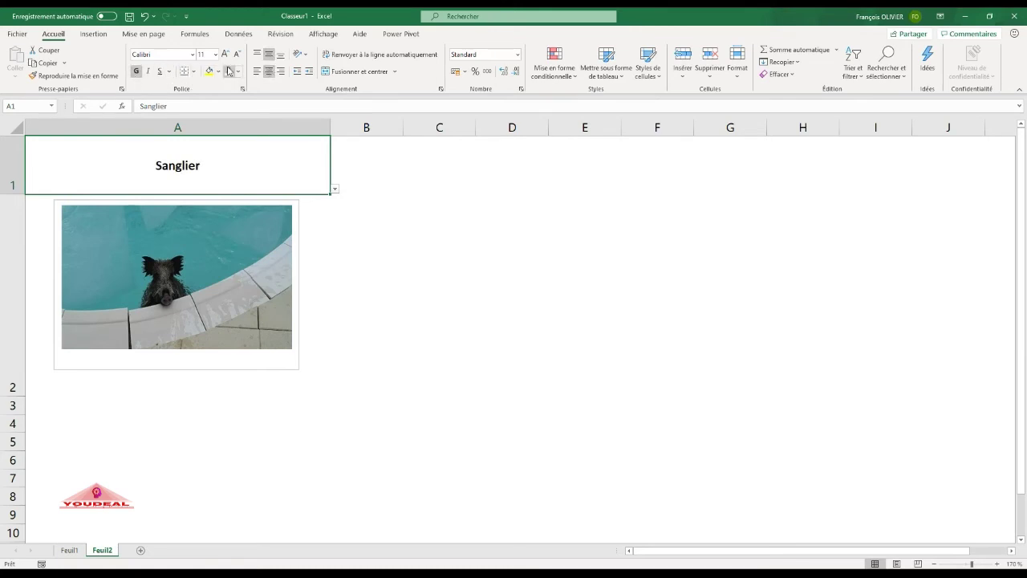
click(384, 223)
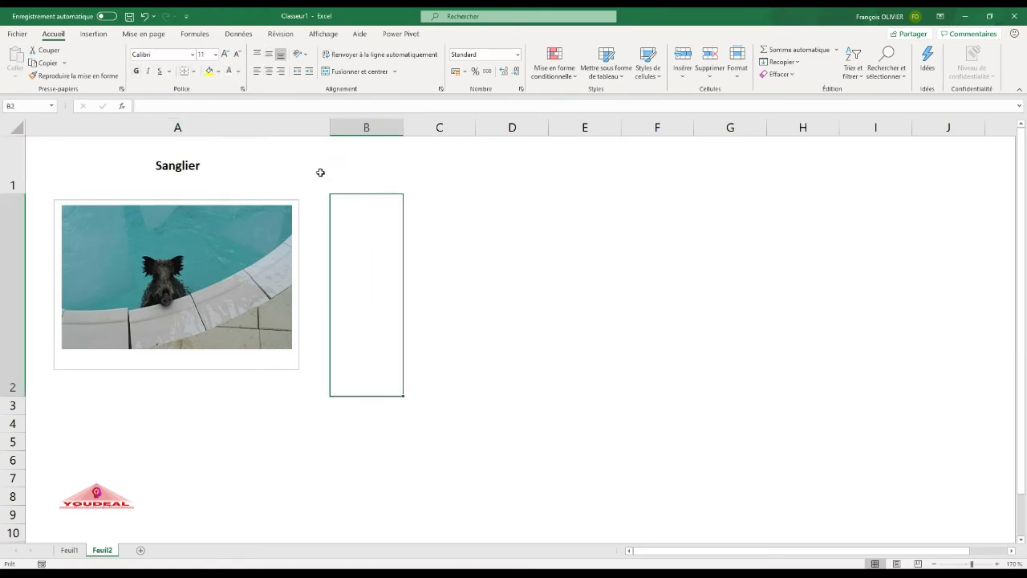
- Test the drop-down list in cell A1 by choosing Chat, Chien and finally Sanglier
click(294, 157)
click(334, 188)
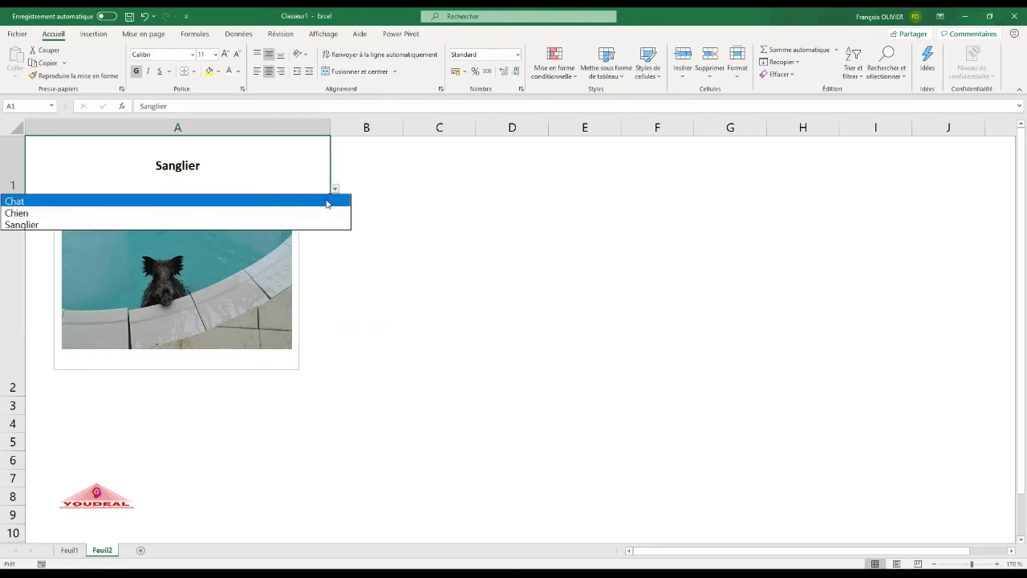
click(326, 203)
click(394, 245)
click(297, 168)
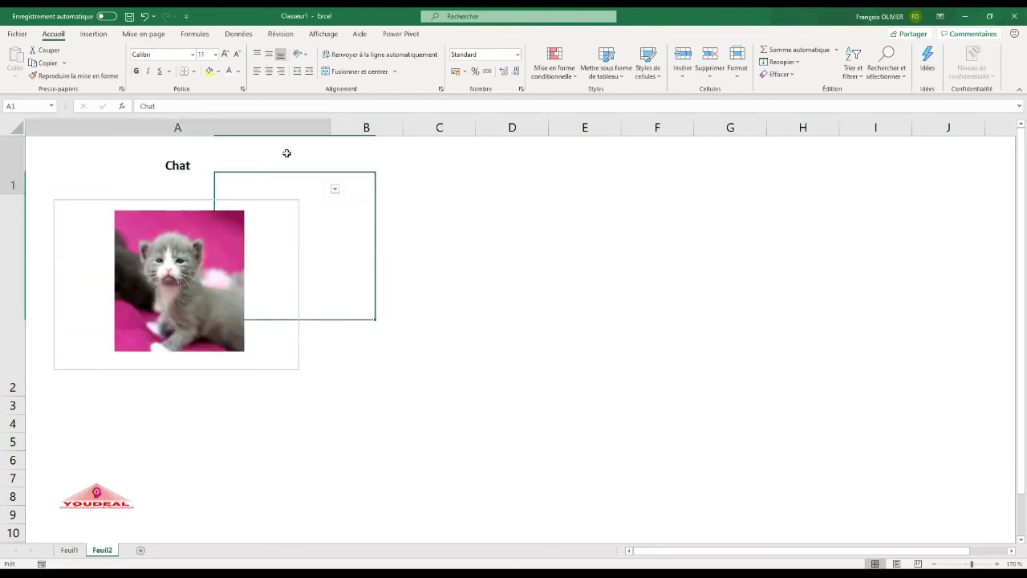
click(335, 190)
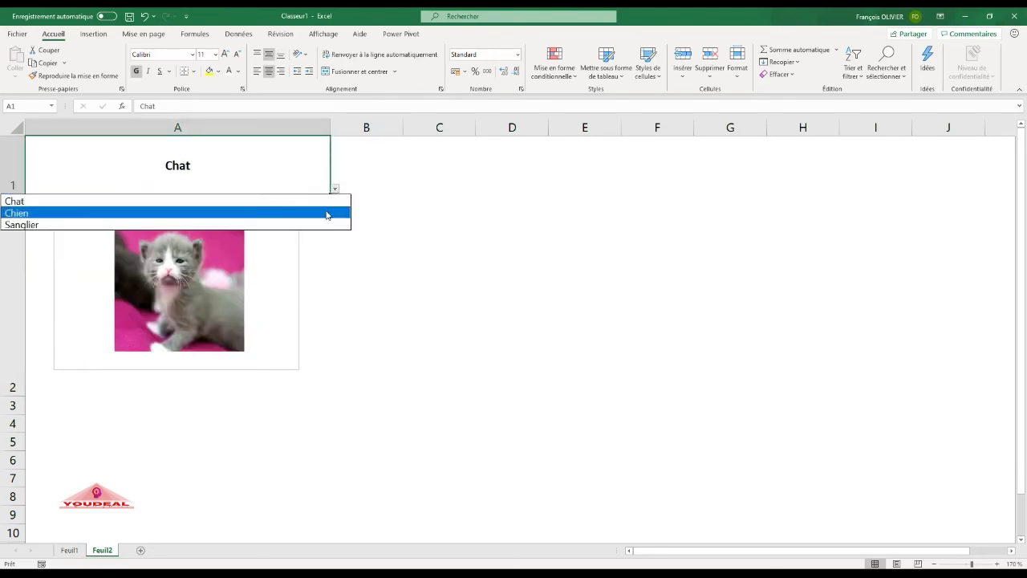
click(327, 214)
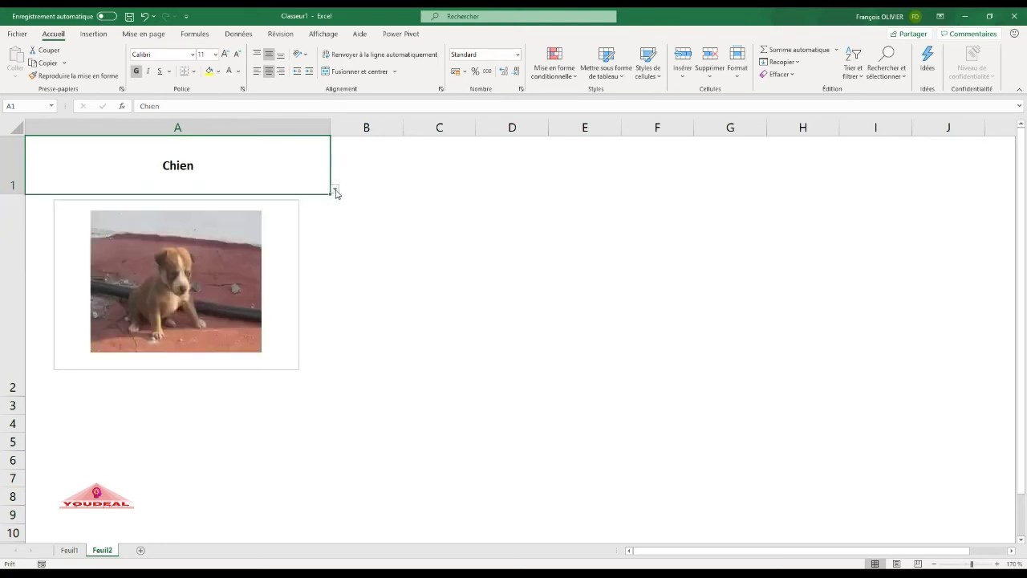
click(335, 190)
click(333, 224)
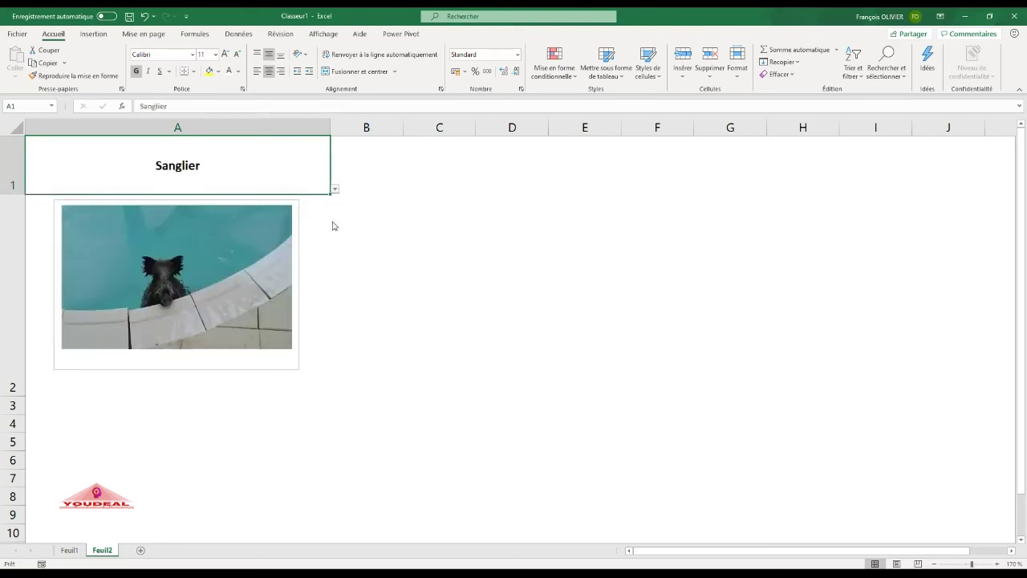
click(363, 258)
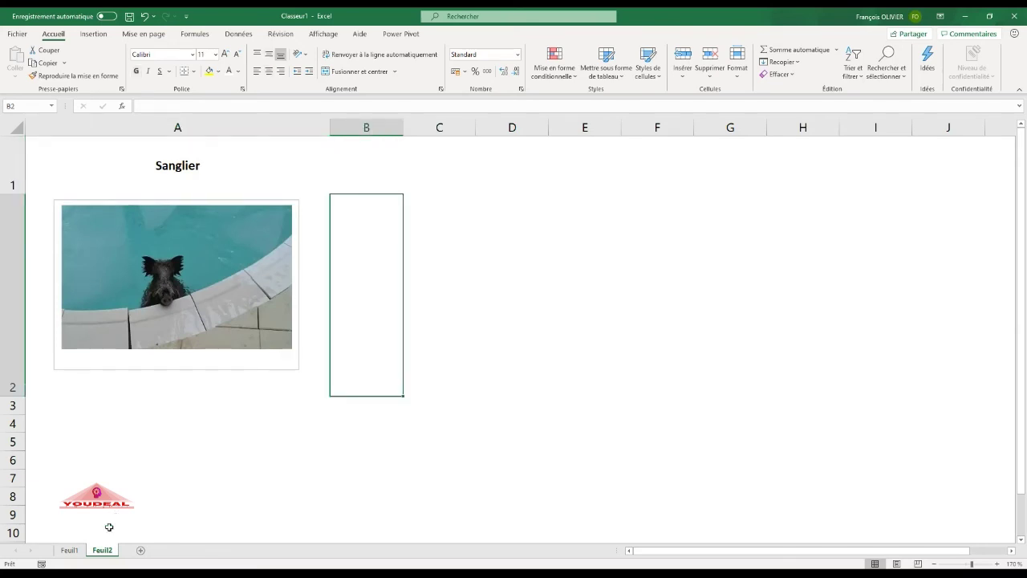
- Check the size and positioning properties of the cat picture on Feuil1, and close its format settings
click(70, 550)
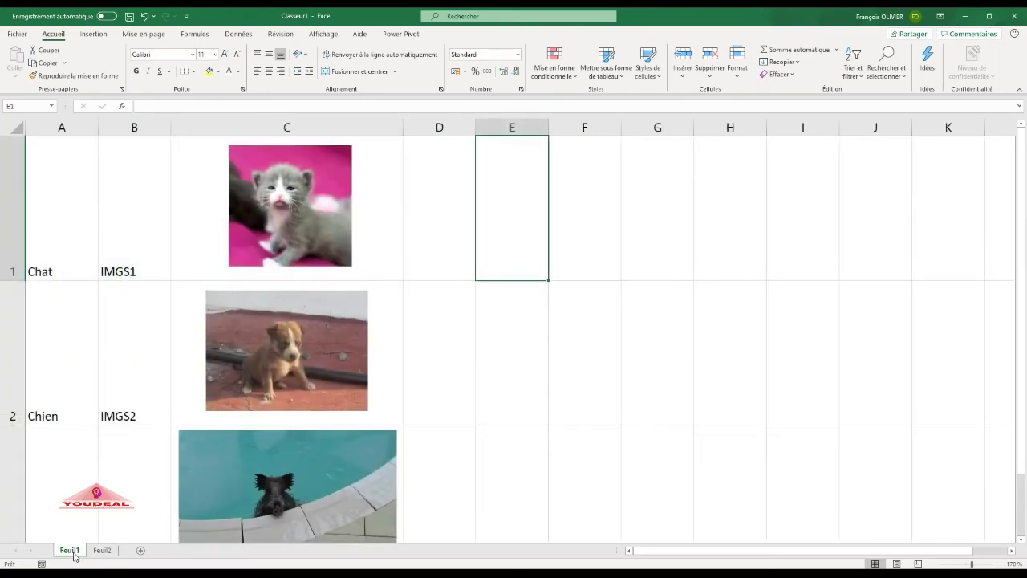
click(271, 242)
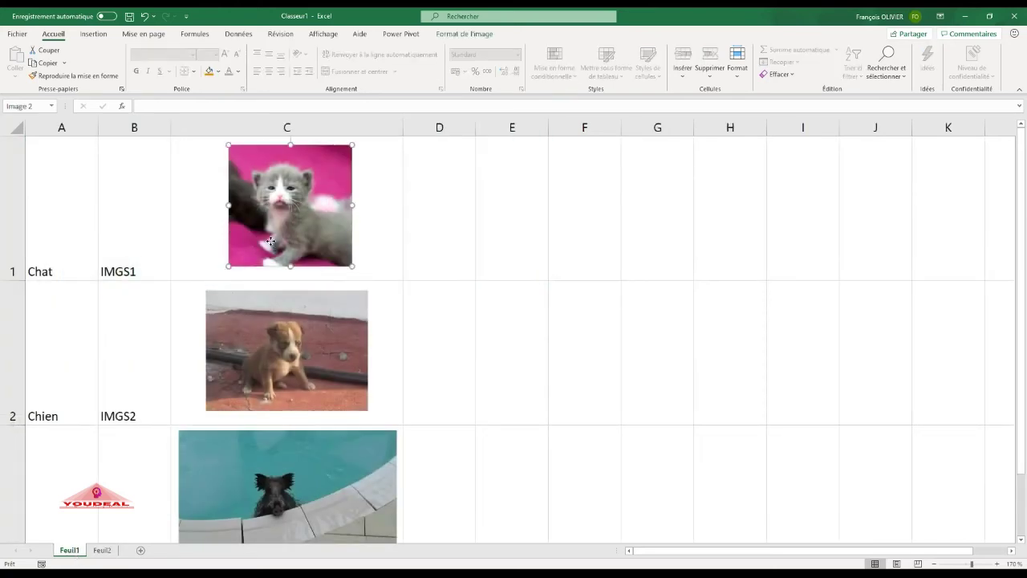
right_click(271, 241)
click(295, 423)
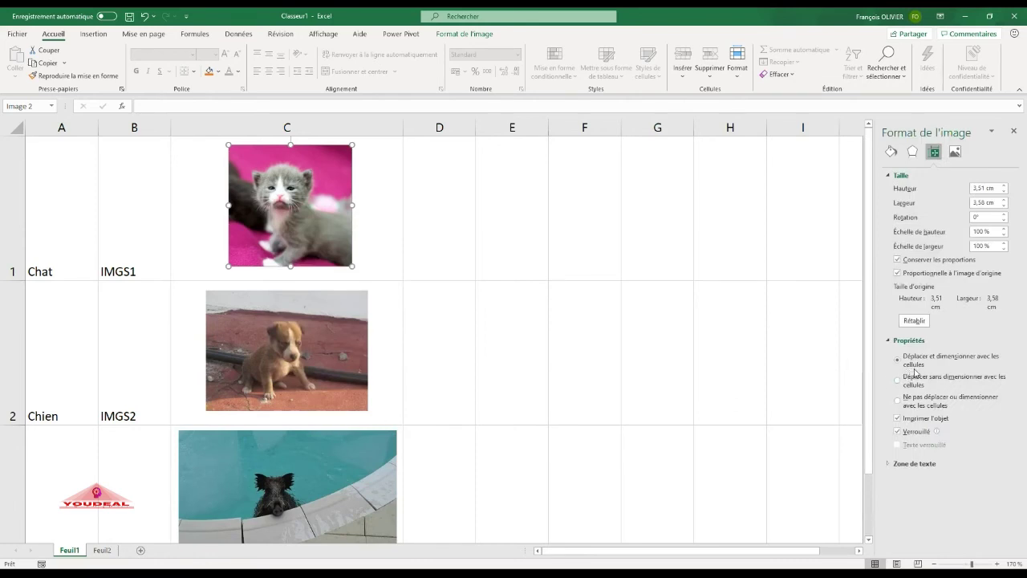
click(1014, 131)
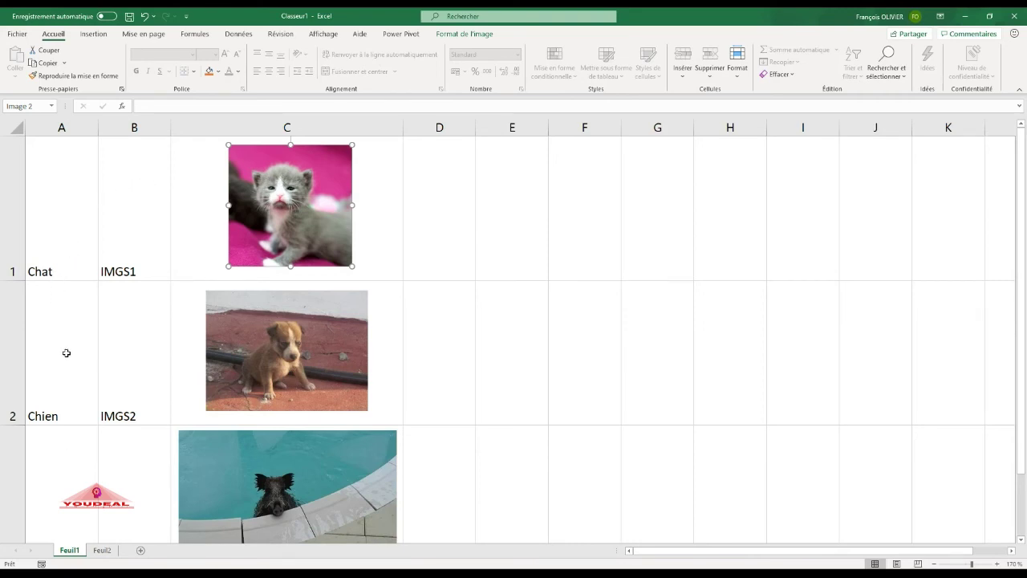
- Review the references of the names IMGS1, IMGS2, IMGS3 and Tableau in the Name Manager
click(127, 232)
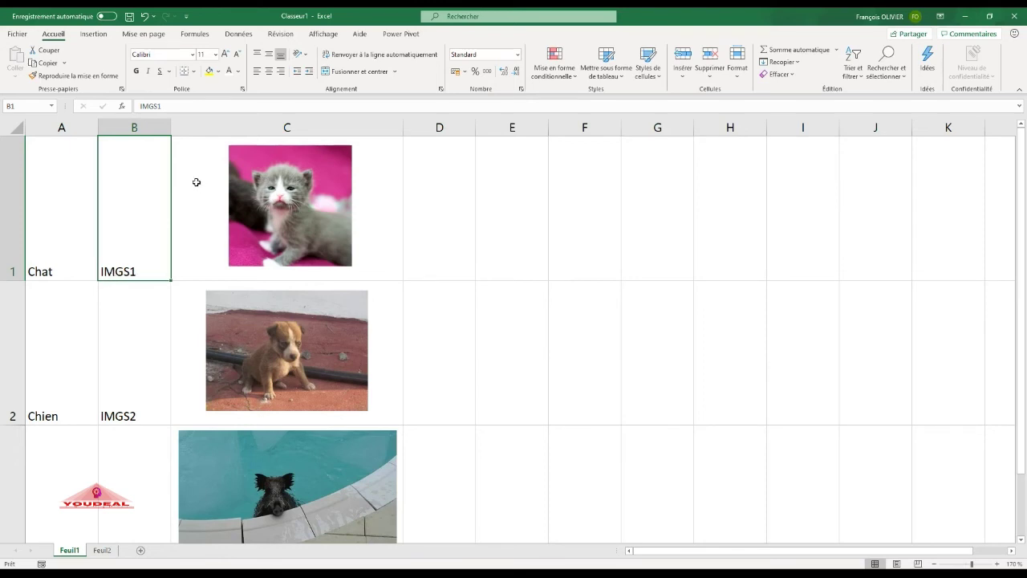
click(195, 35)
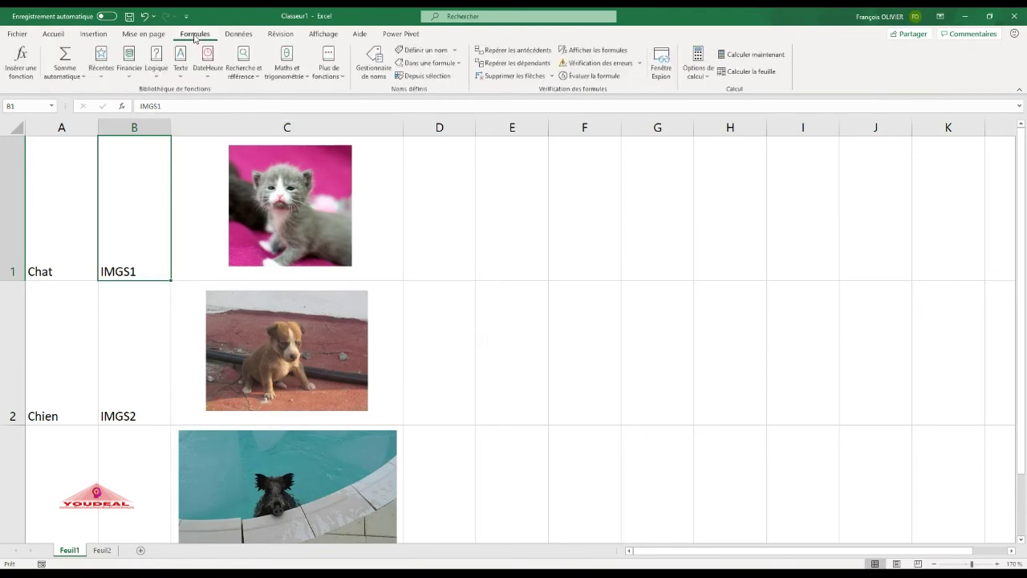
click(374, 60)
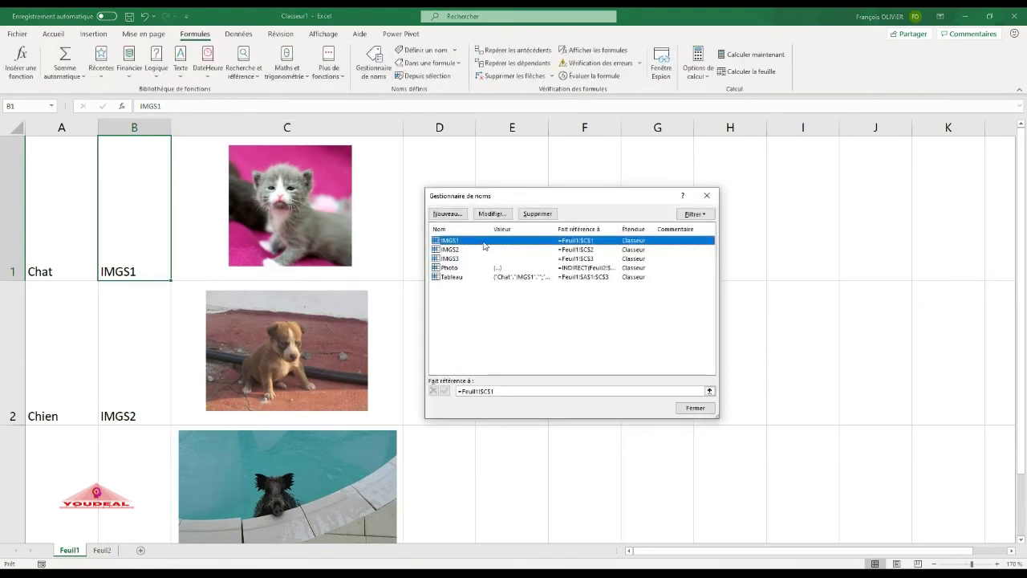
click(583, 249)
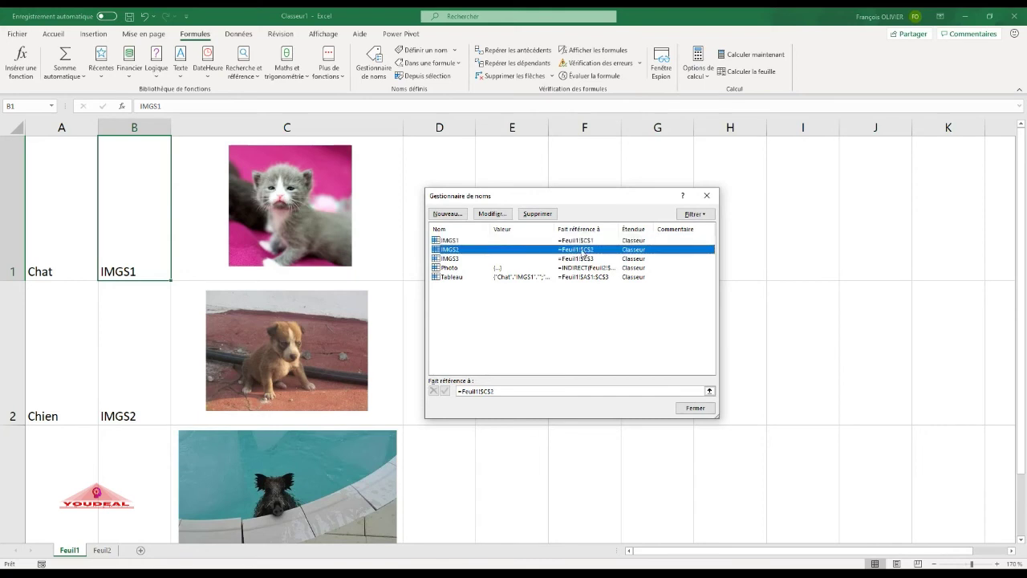
click(580, 258)
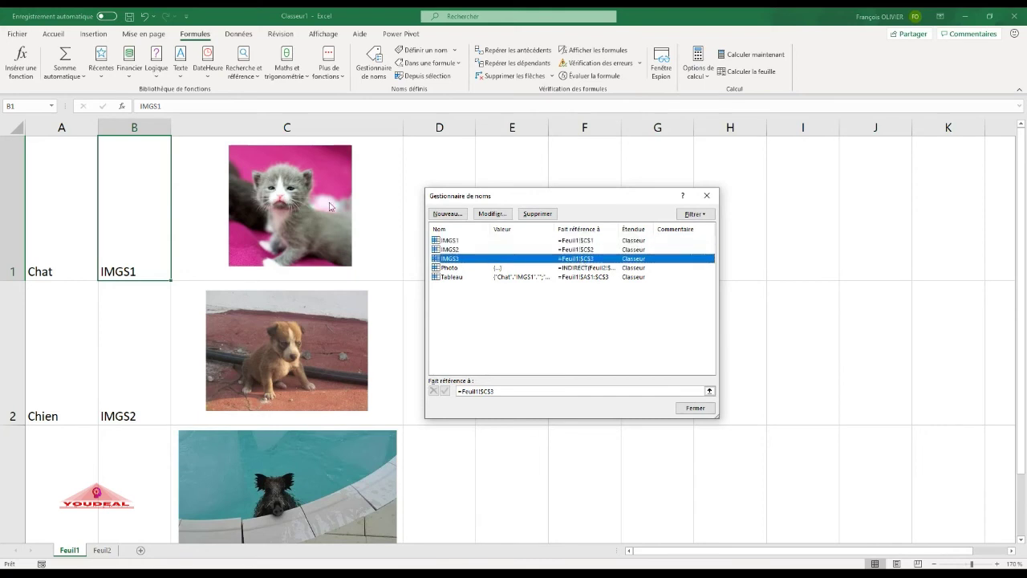
click(592, 241)
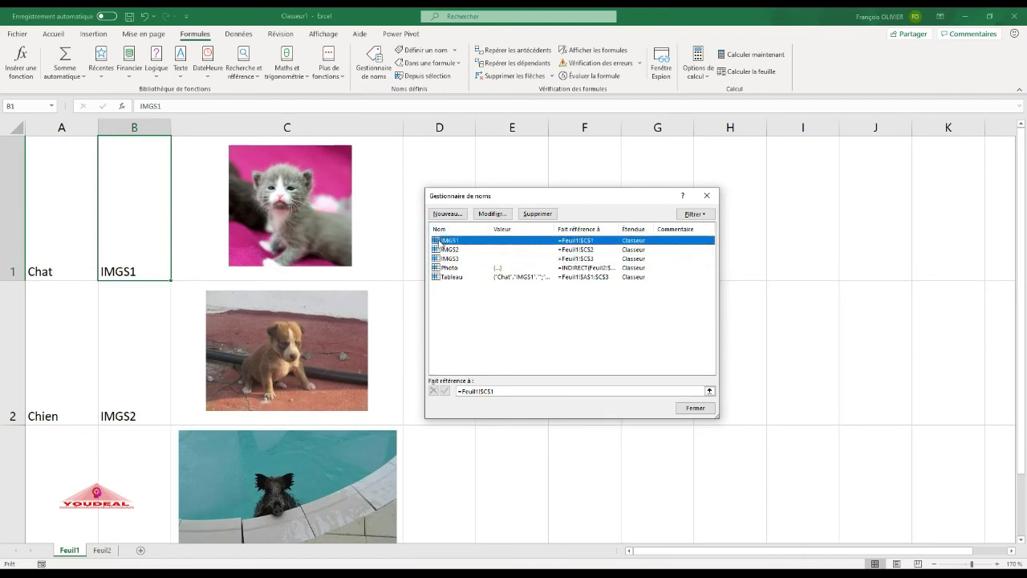
click(582, 250)
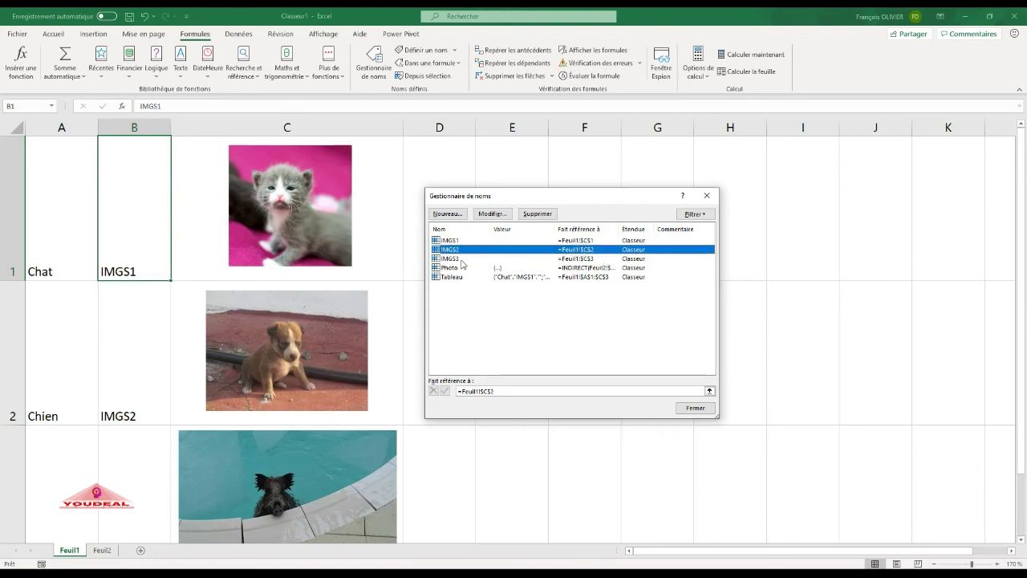
click(569, 262)
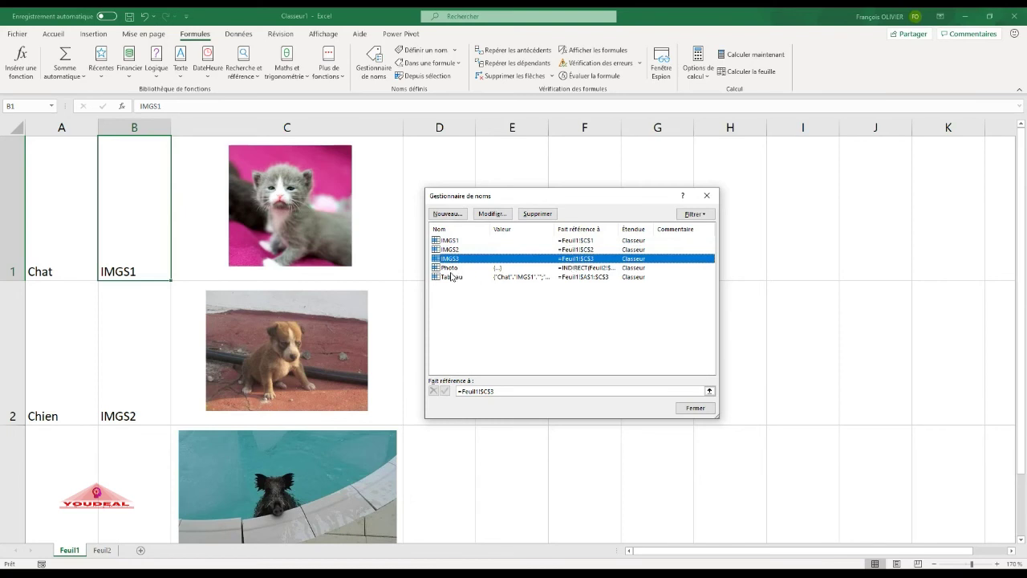
click(515, 277)
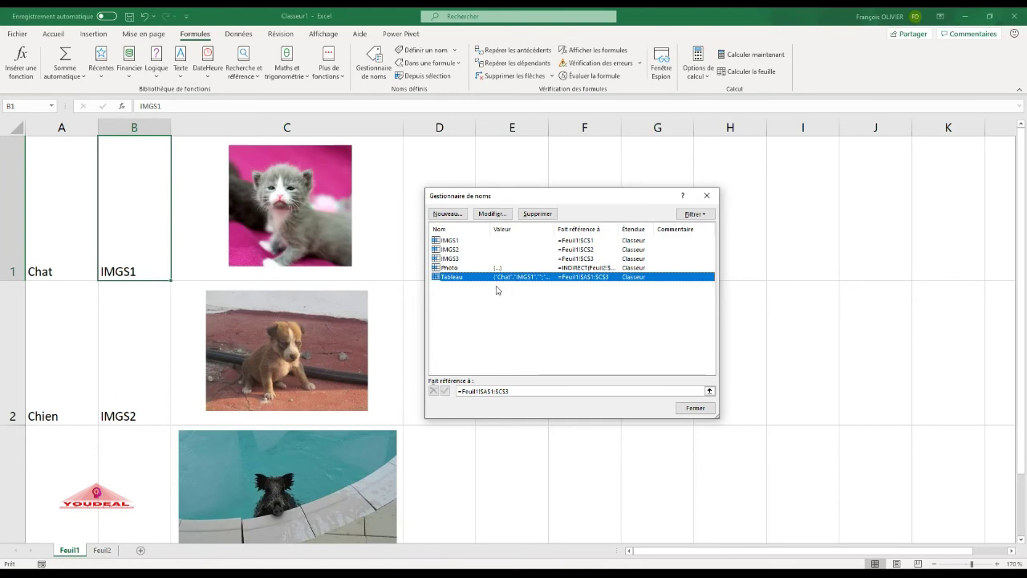
click(693, 408)
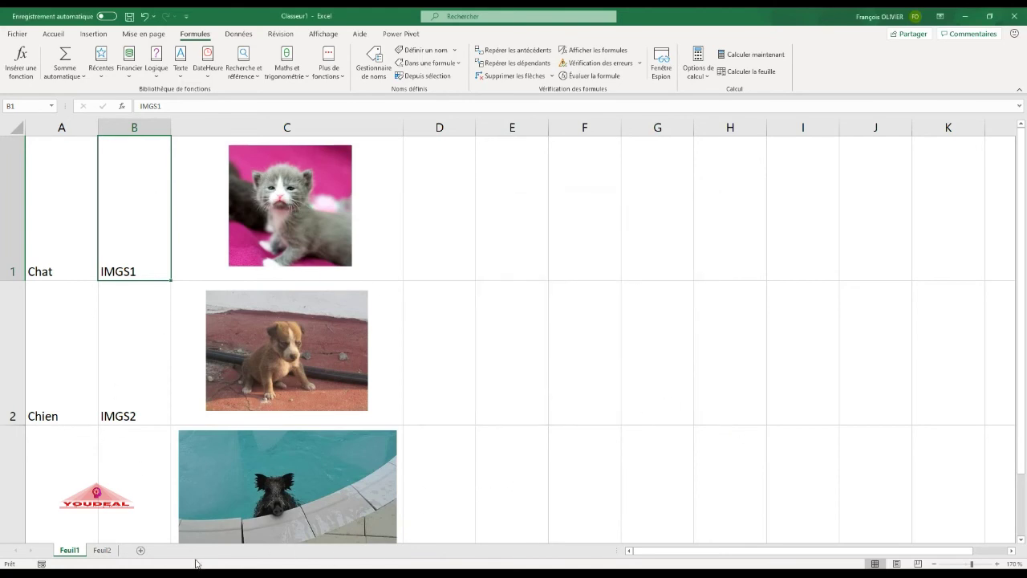
- Return to Feuil2 and inspect the RECHERCHEV formula in cell A2 without changing it
click(103, 551)
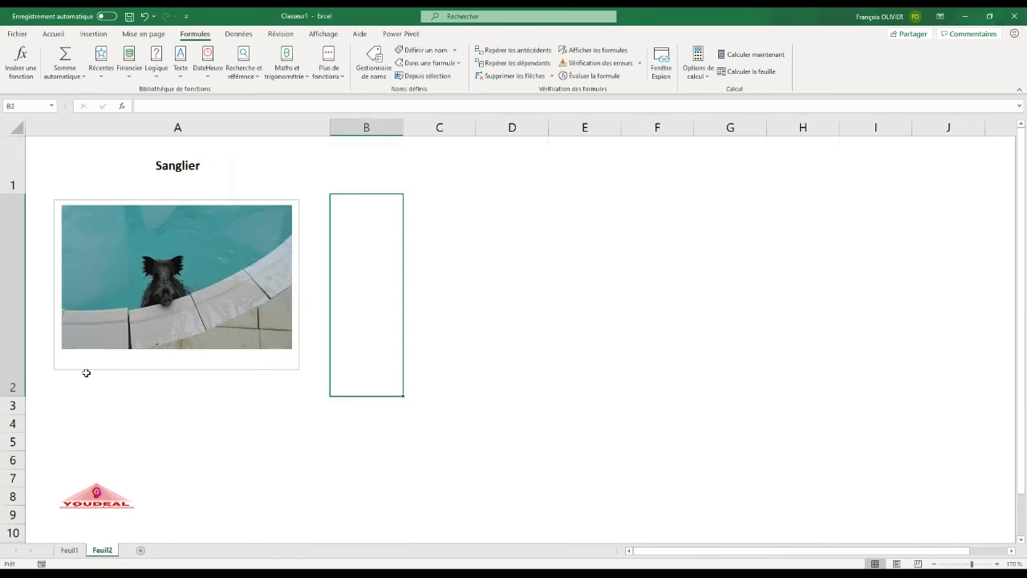
click(44, 320)
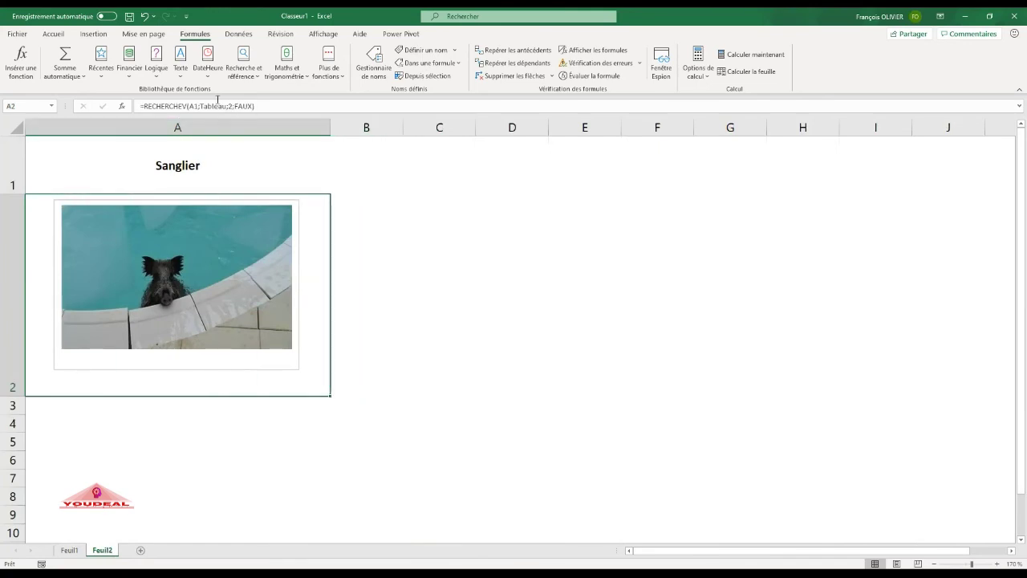
double_click(42, 372)
click(232, 292)
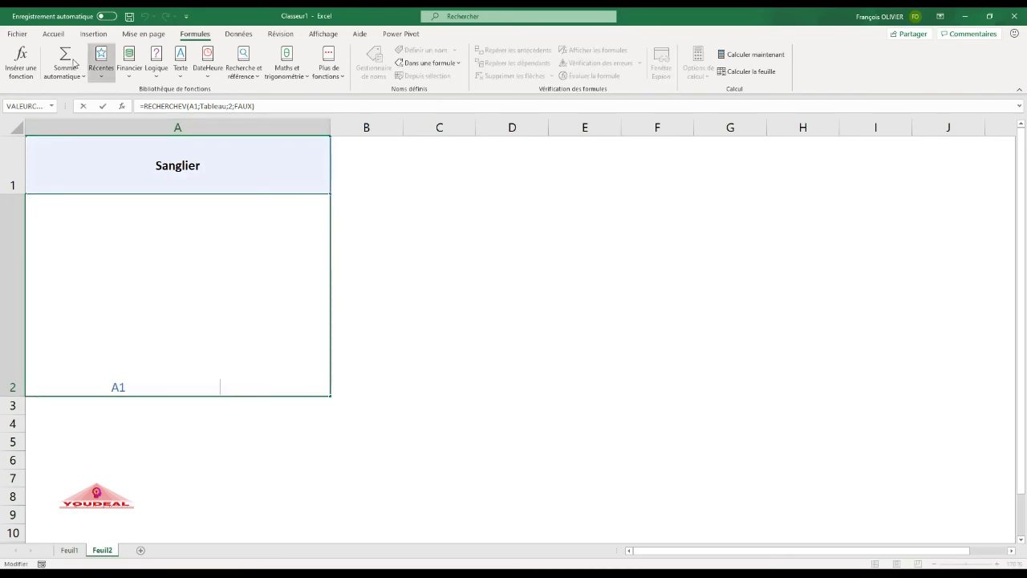
click(54, 33)
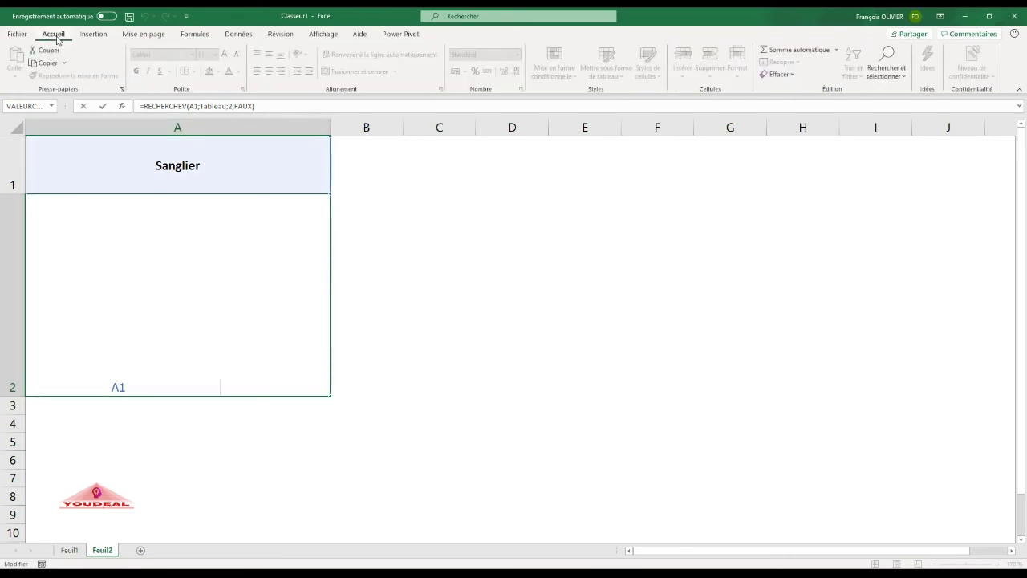
click(430, 333)
click(335, 327)
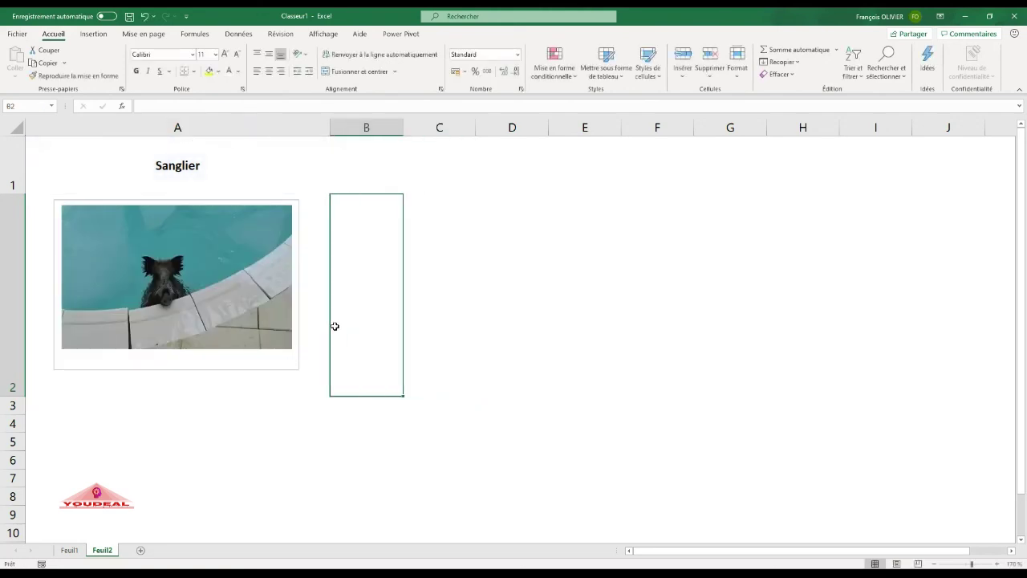
- Make the lookup text in cell A2 visible again by setting its font color to black
click(34, 320)
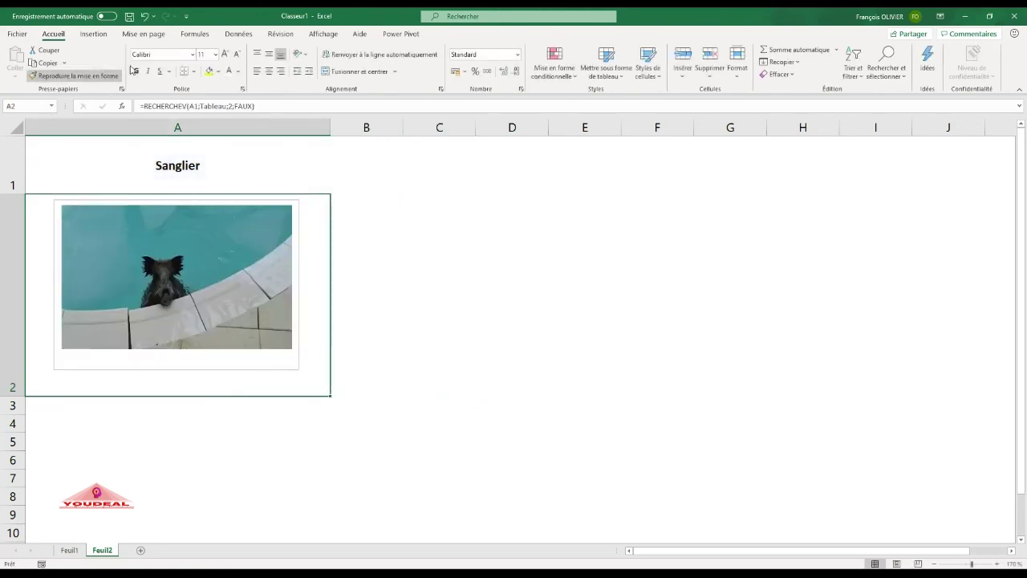
click(237, 71)
click(238, 117)
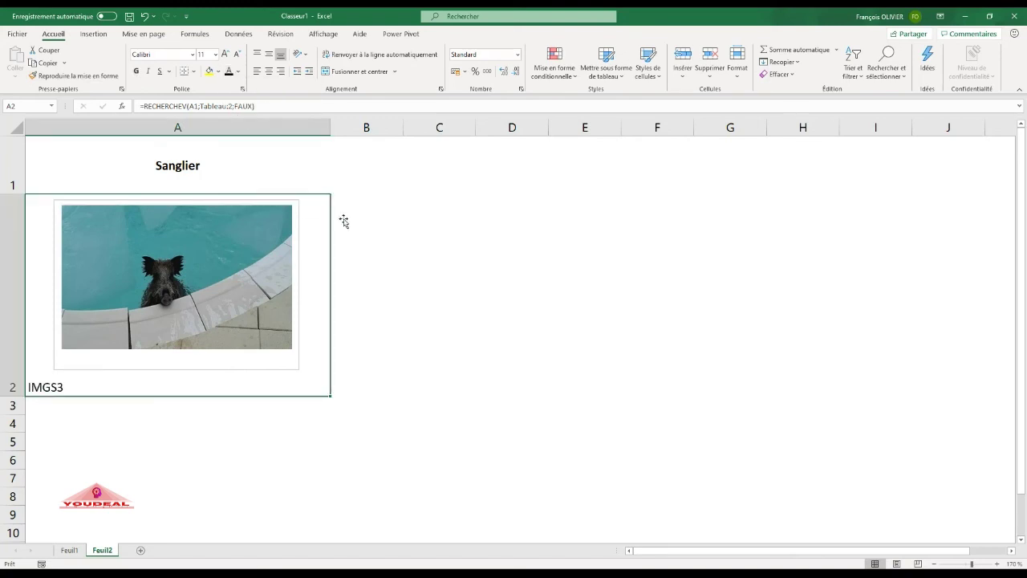
click(443, 282)
- Open the formula in A2 to review its RECHERCHEV arguments, leave it unchanged and reselect the cell
click(203, 378)
double_click(40, 345)
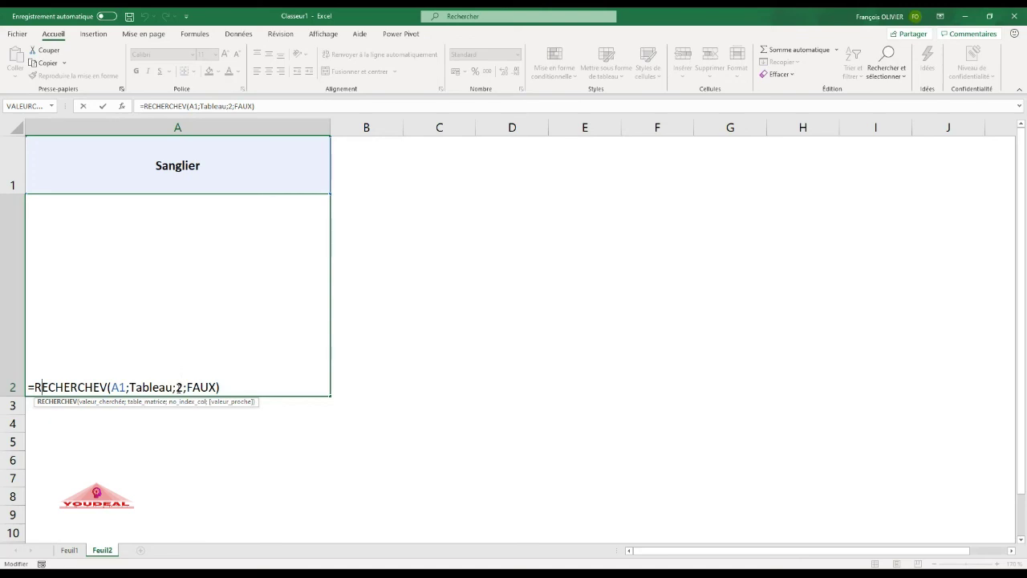
click(219, 455)
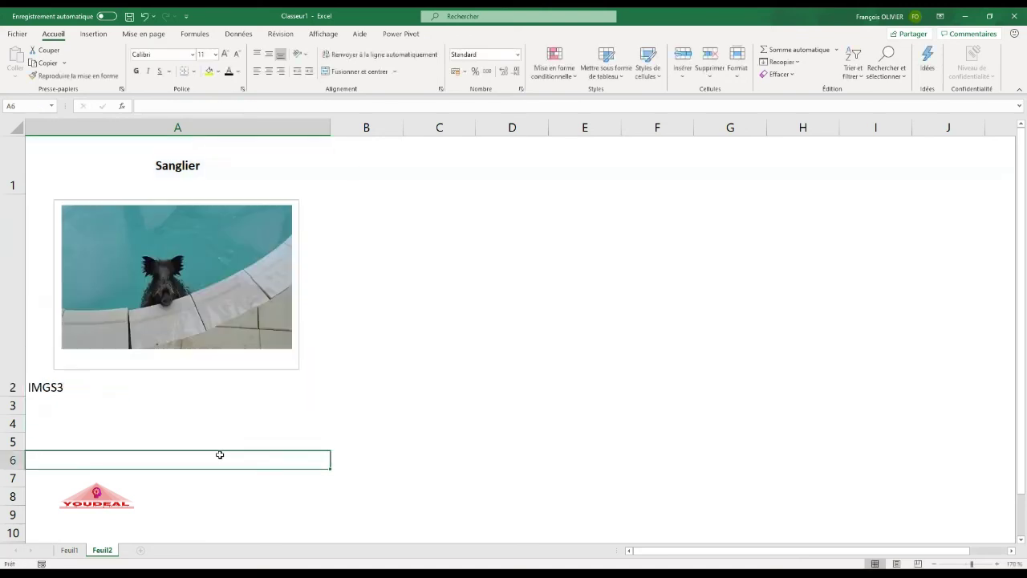
click(93, 381)
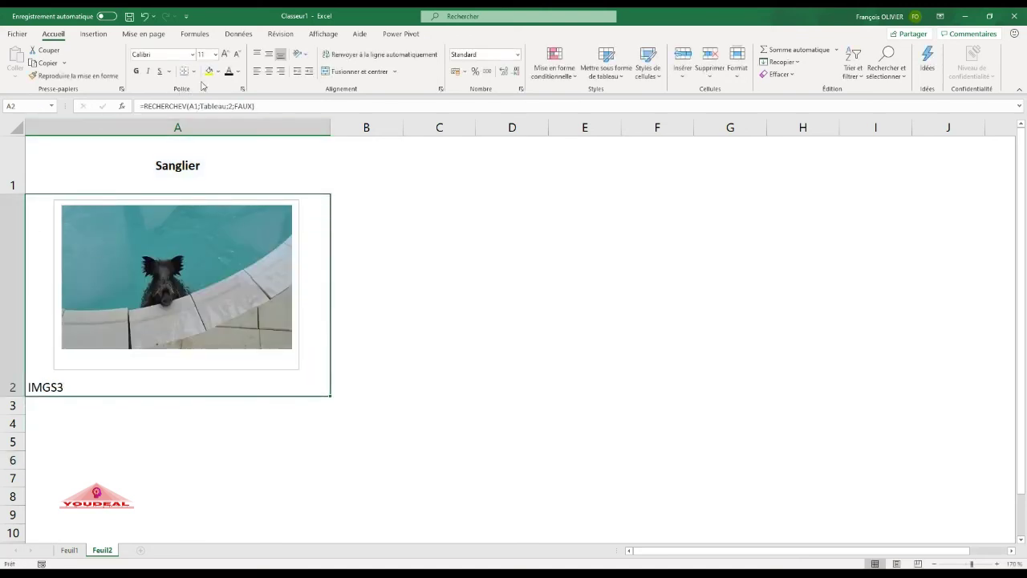
- Hide the lookup text in cell A2 behind the picture by setting its font color to white
click(239, 73)
click(231, 114)
click(425, 307)
- Review the source table of animals, image names and pictures on Feuil1 and return to Feuil2
click(70, 551)
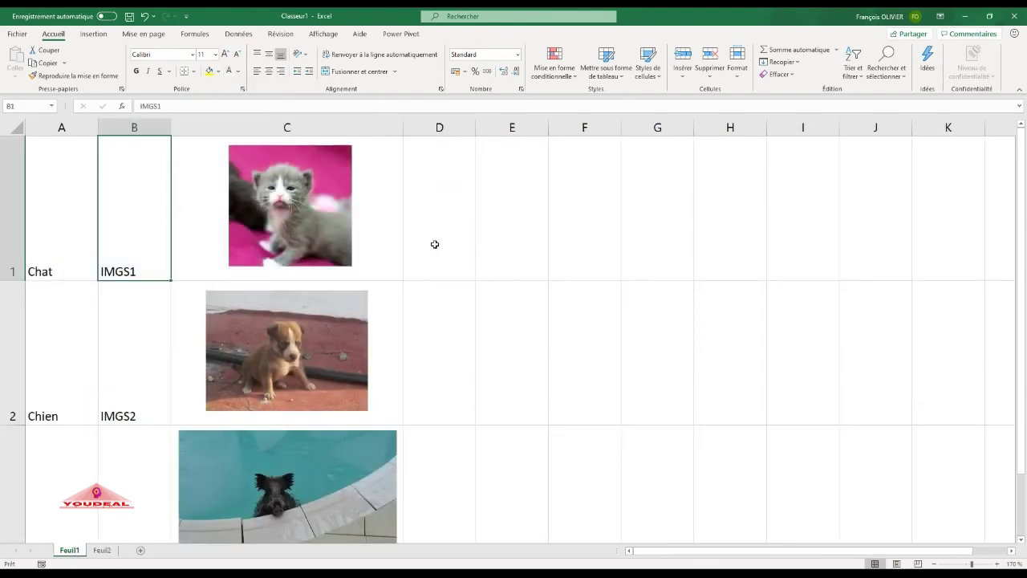
click(495, 207)
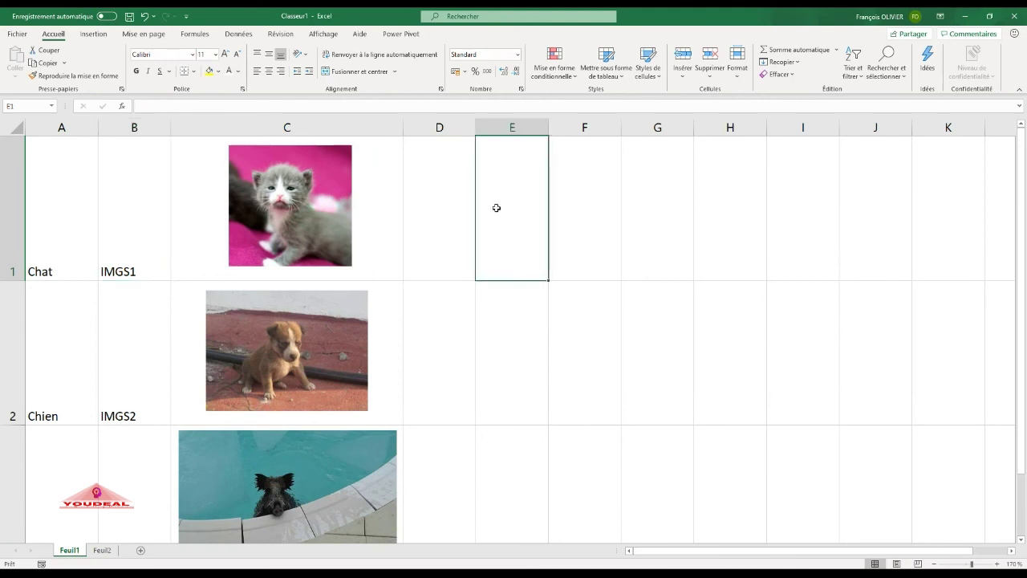
click(102, 550)
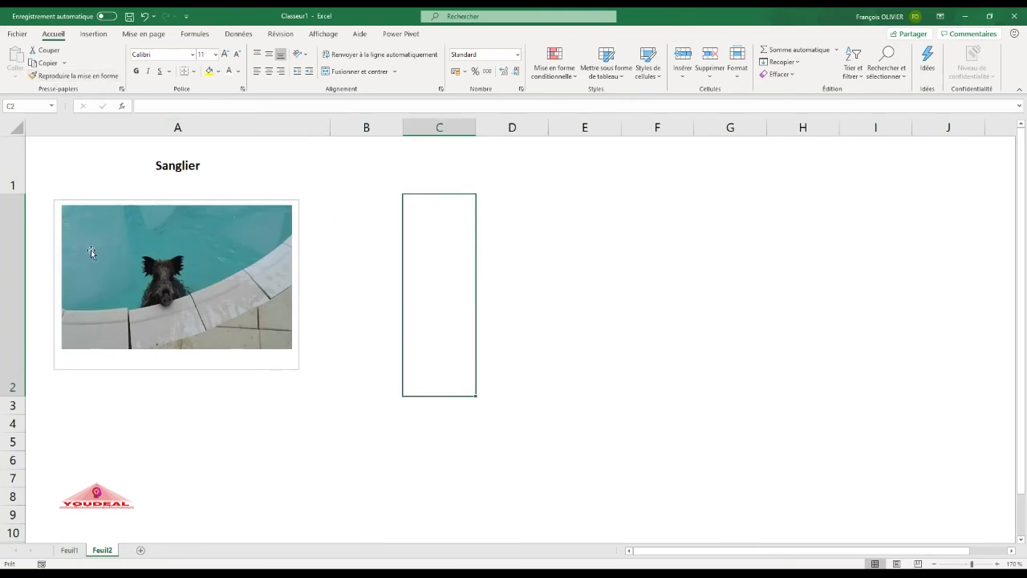
- Copy cell C2 to review the linked picture paste option and cancel the copy without pasting
key(ctrl+c)
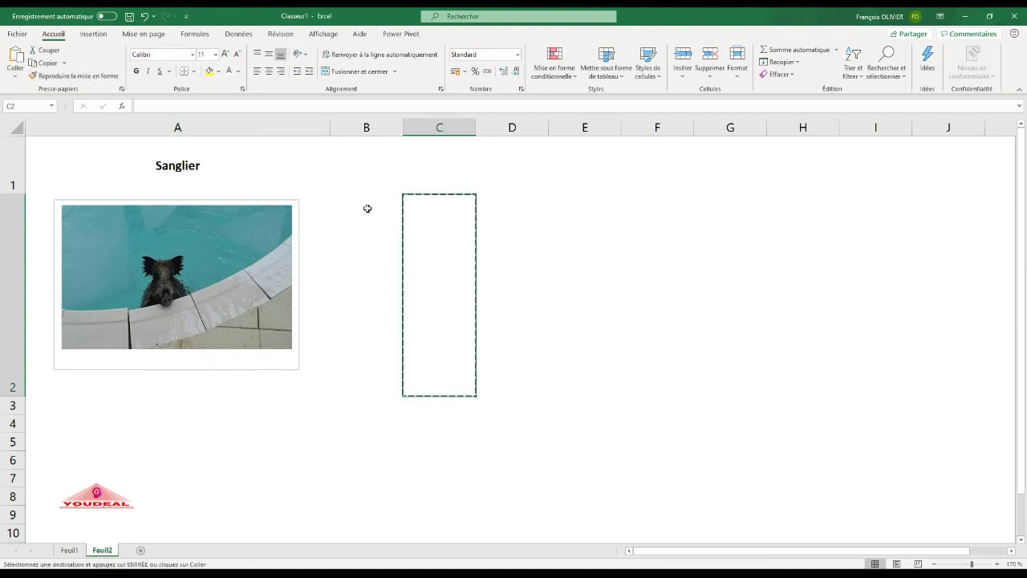
click(15, 76)
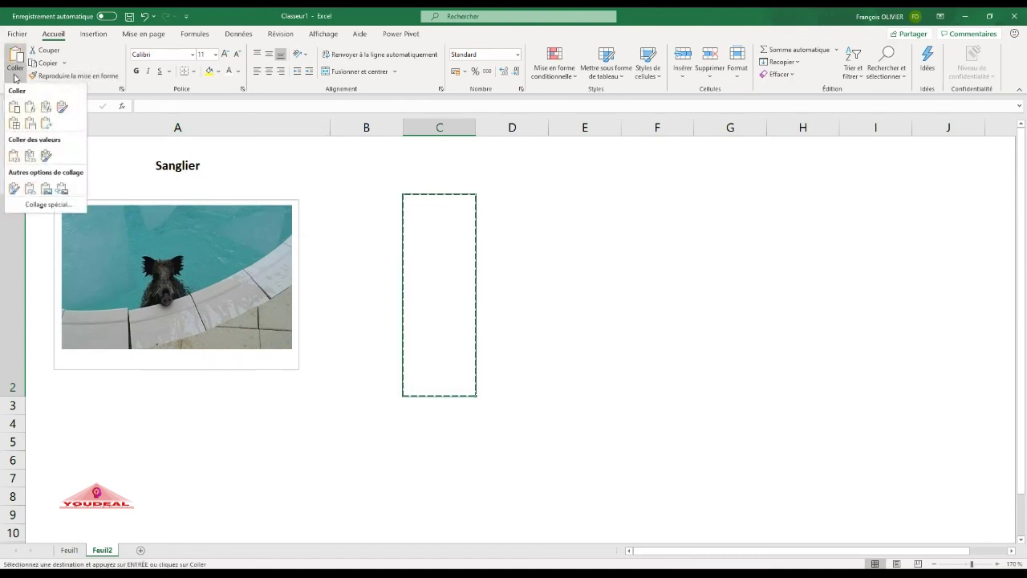
click(63, 189)
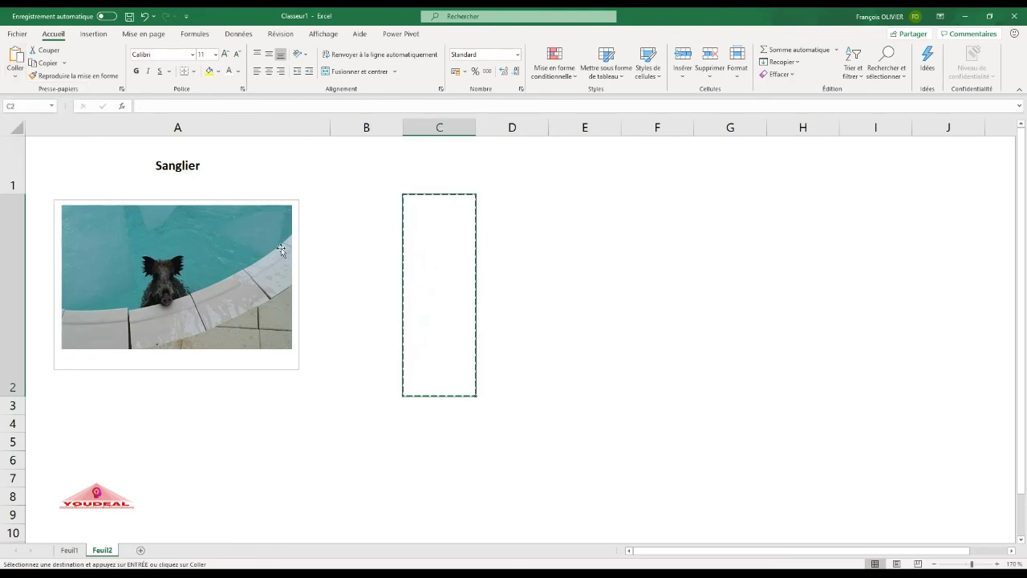
key(Escape)
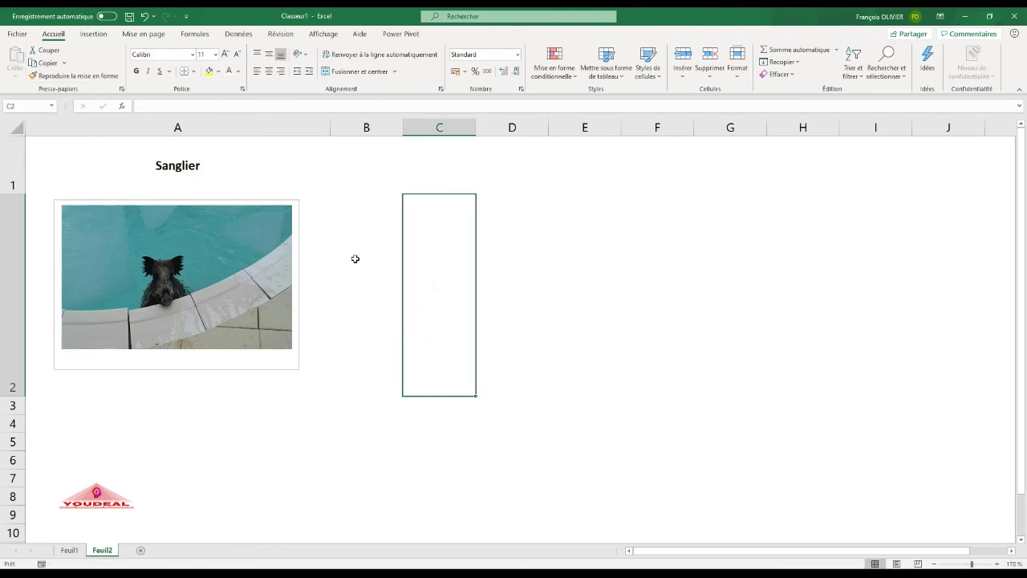
- Inspect the reference behind the linked picture and the INDIRECT formula of the name Photo in the Name Manager
click(294, 254)
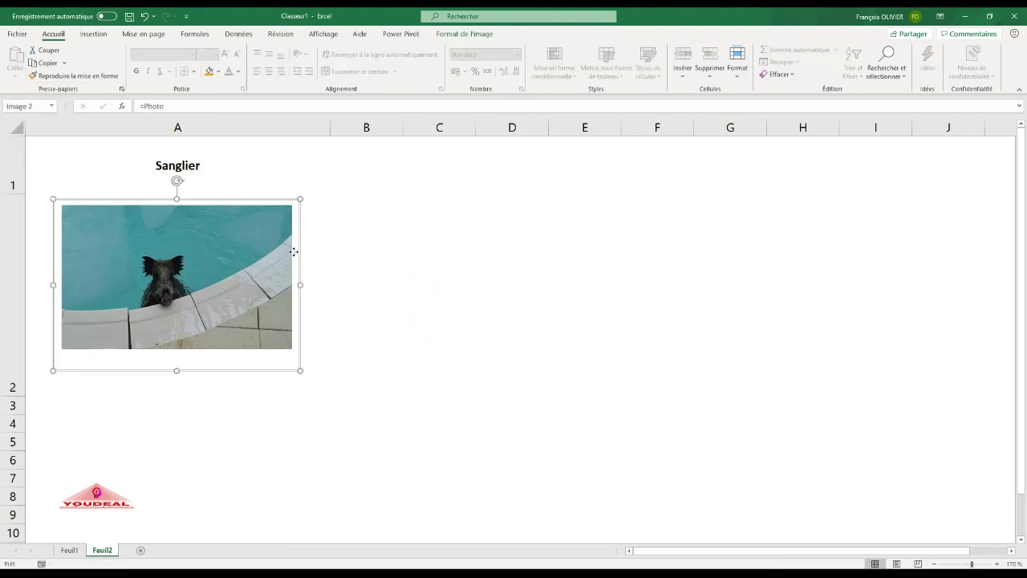
click(430, 274)
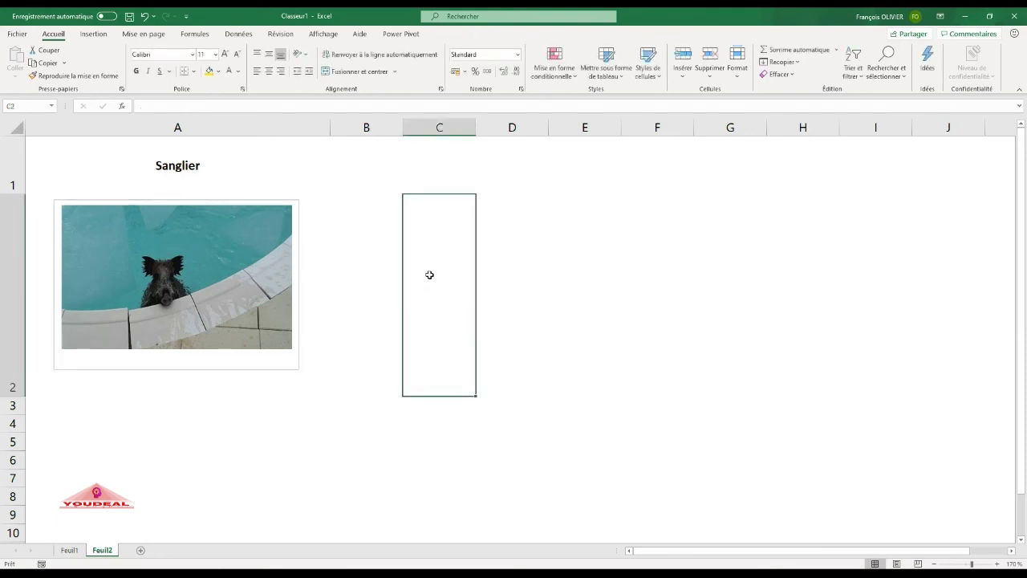
click(310, 255)
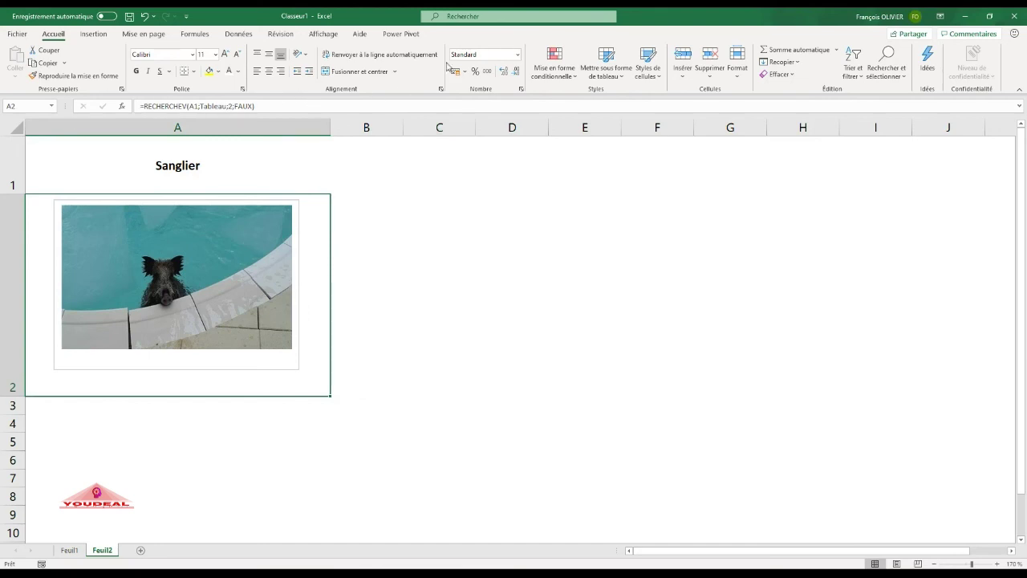
click(195, 34)
click(373, 63)
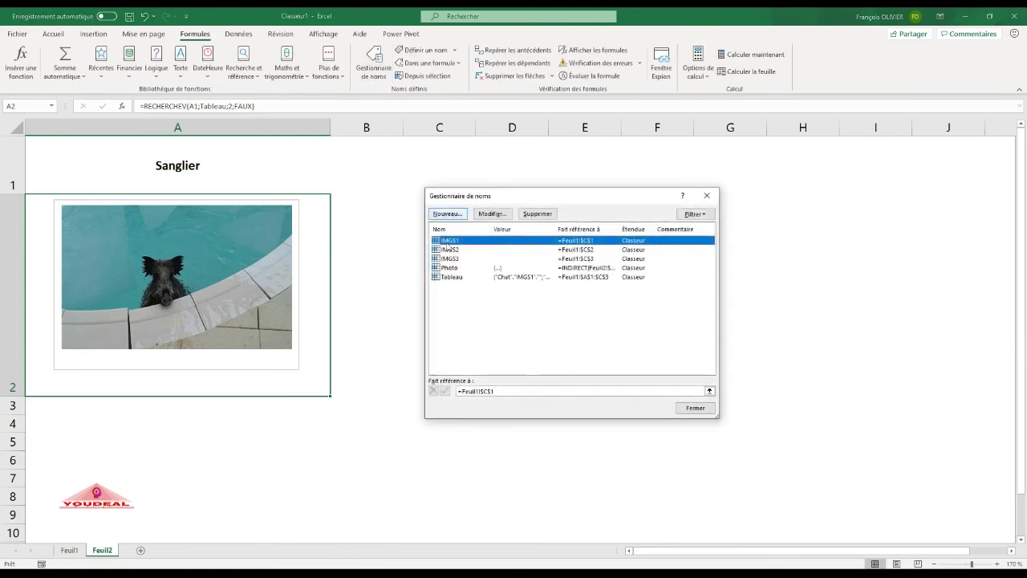
click(456, 269)
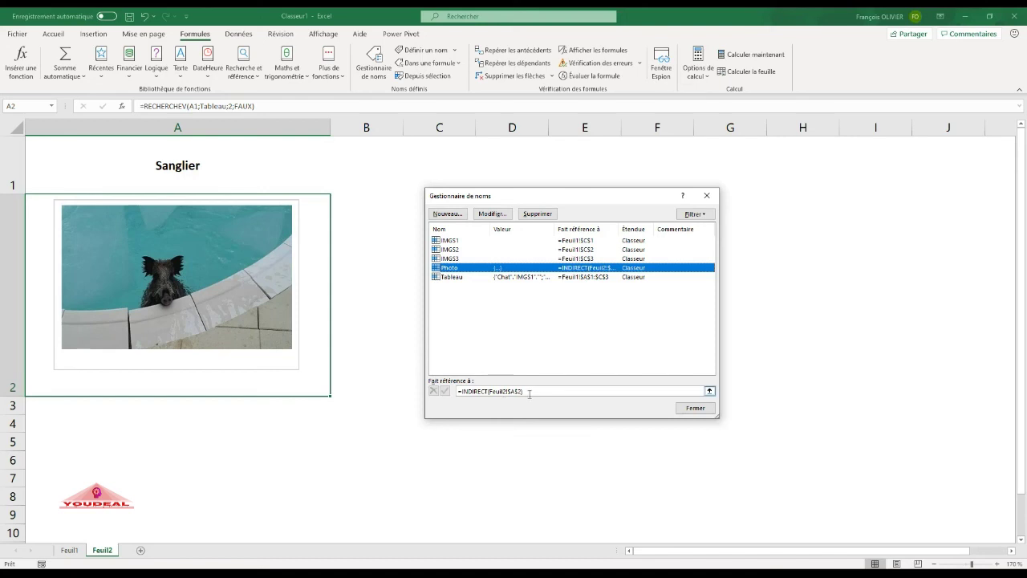
click(694, 408)
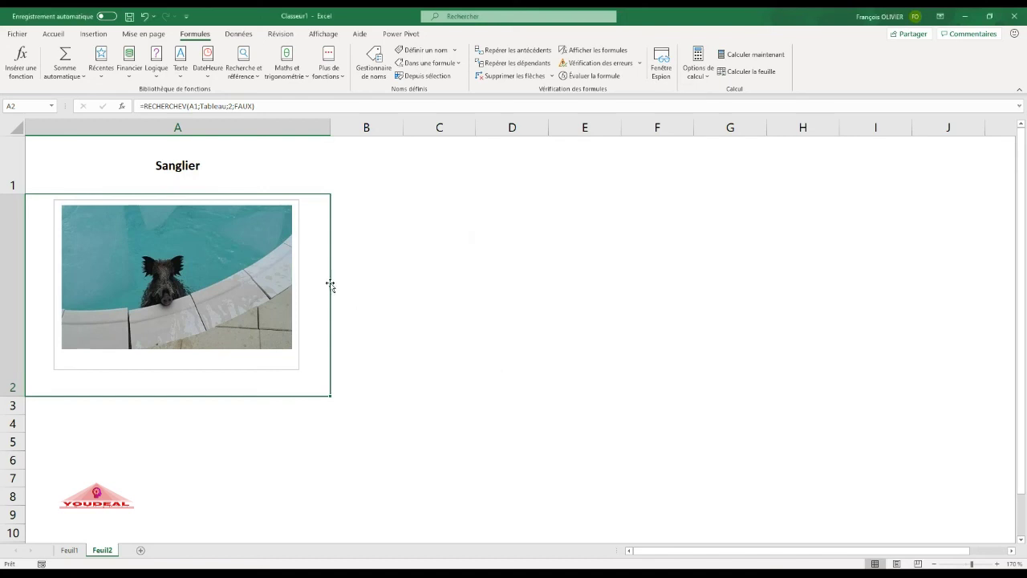
- Test the animal list in cell A1 by choosing Chat, followed by Chien
click(275, 276)
click(219, 160)
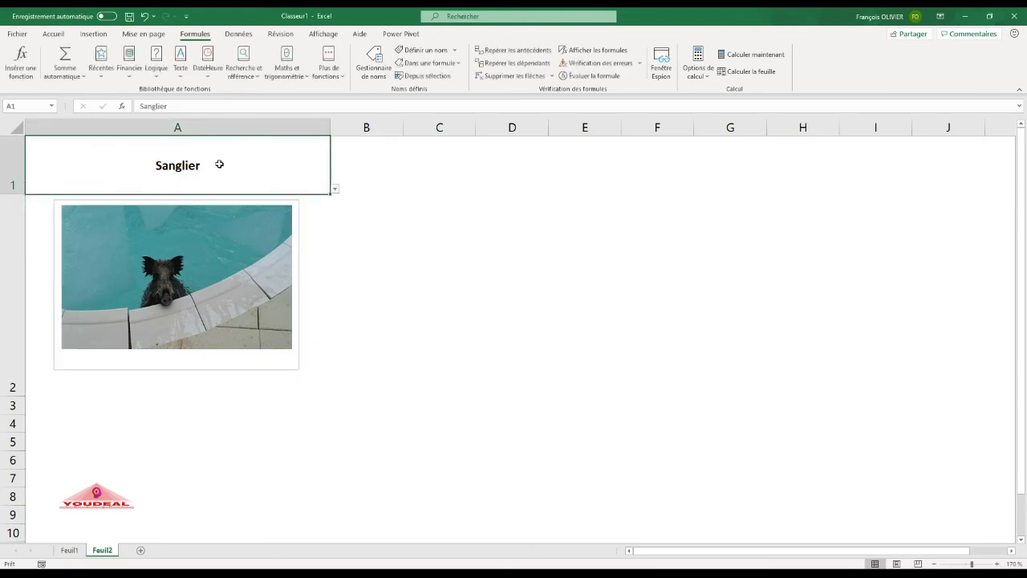
click(336, 189)
click(333, 202)
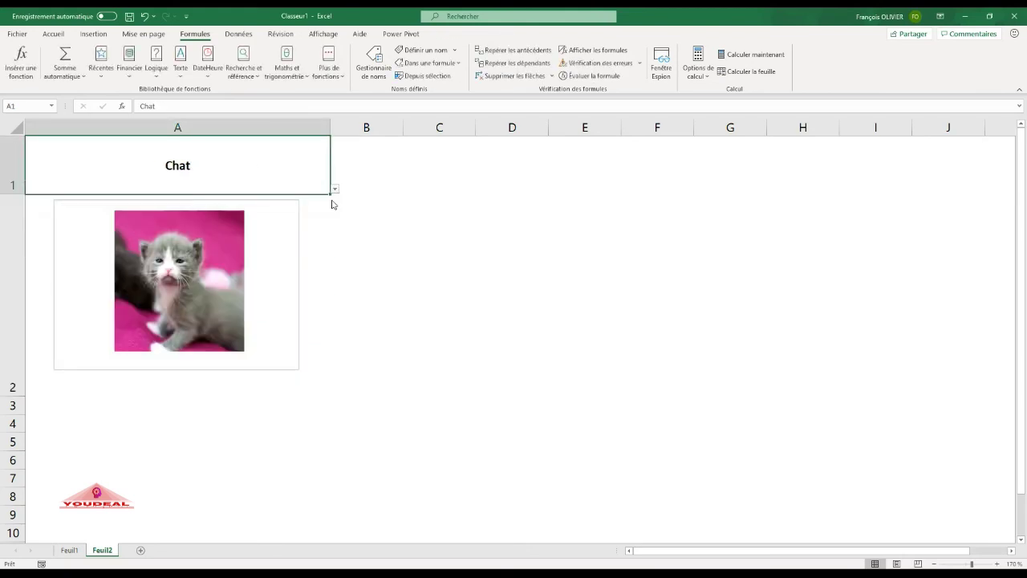
click(377, 196)
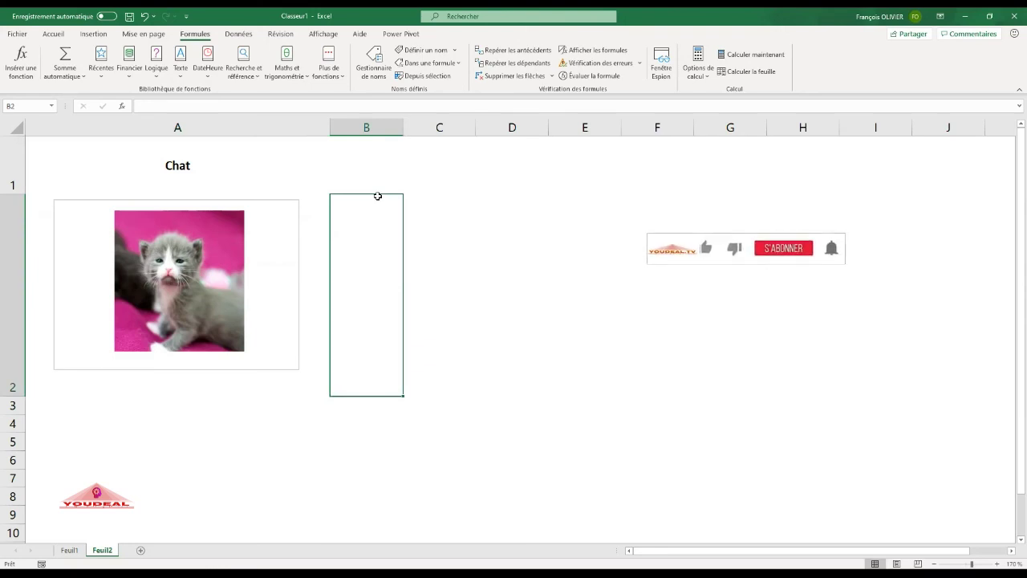
click(303, 170)
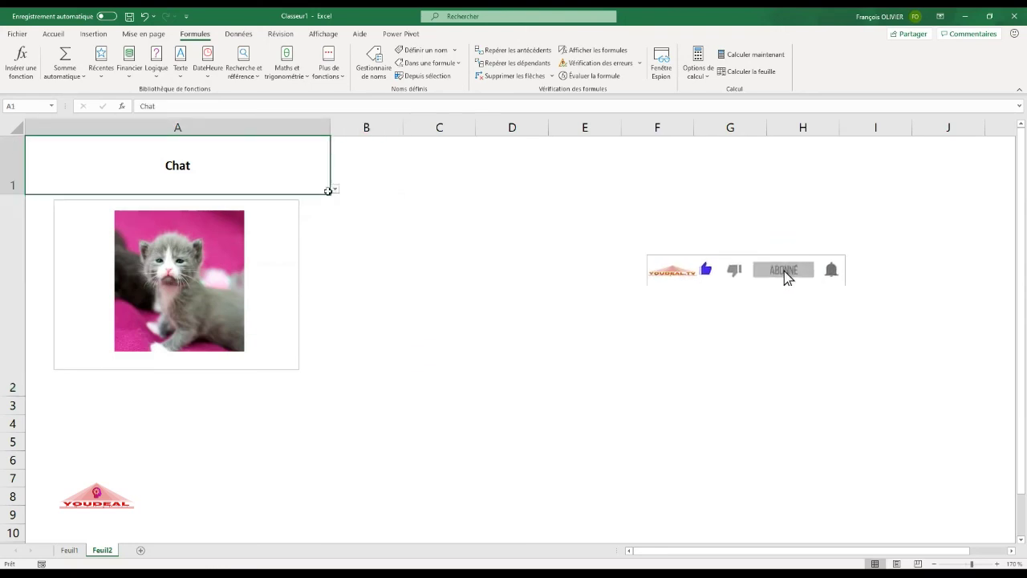
click(335, 191)
click(332, 212)
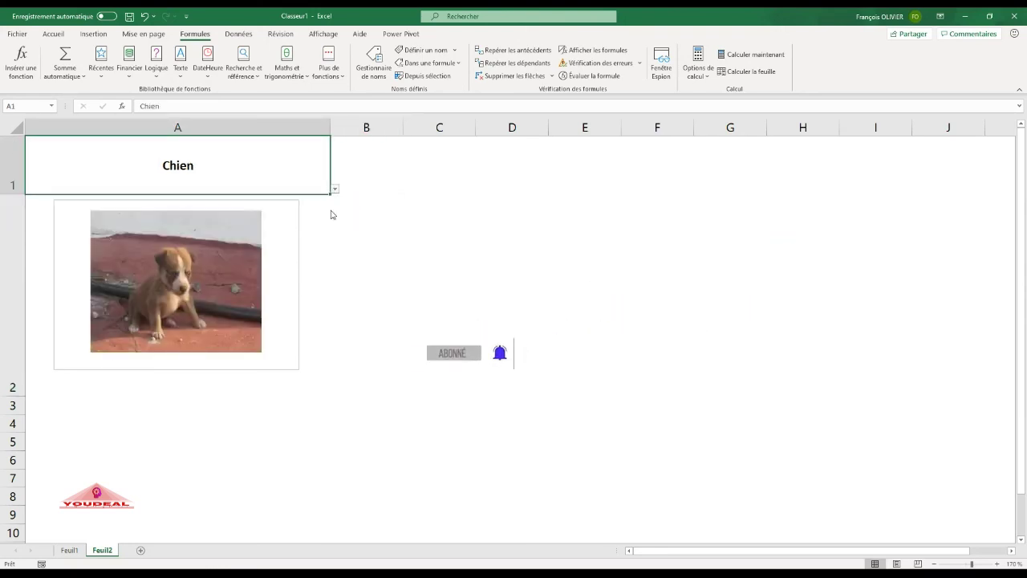
click(391, 221)
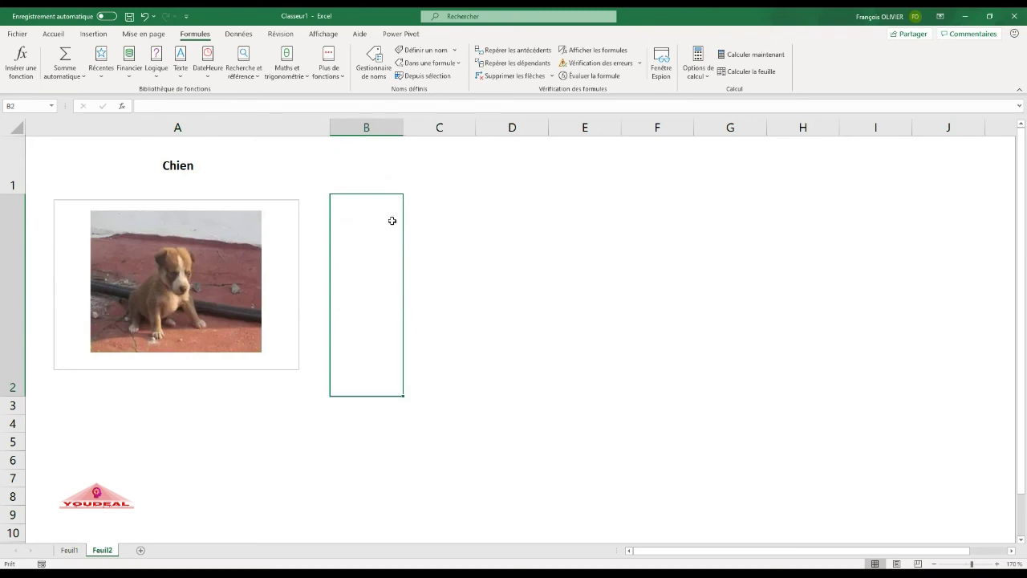